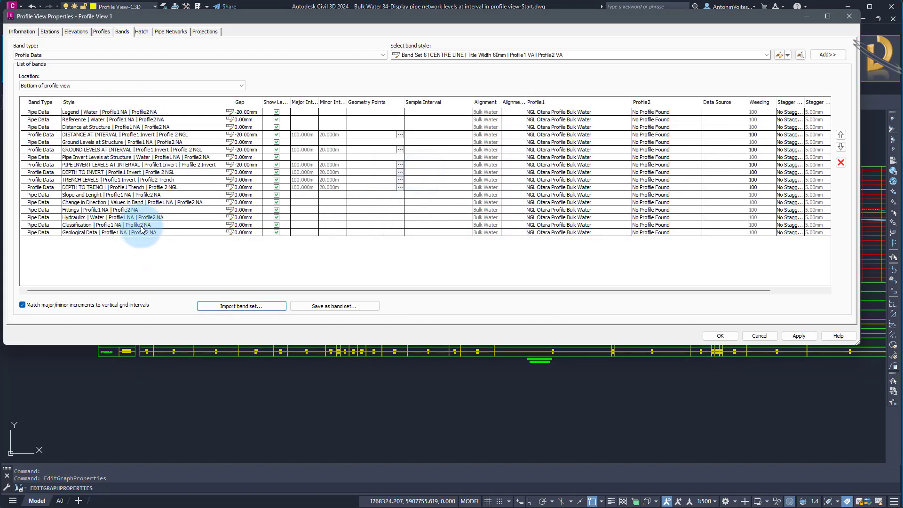
Accept the profile view's band settings and assign the Bulk Water network as the band data source of Profile View 1.
{"action": "left_click", "coordinate": [720, 335]}
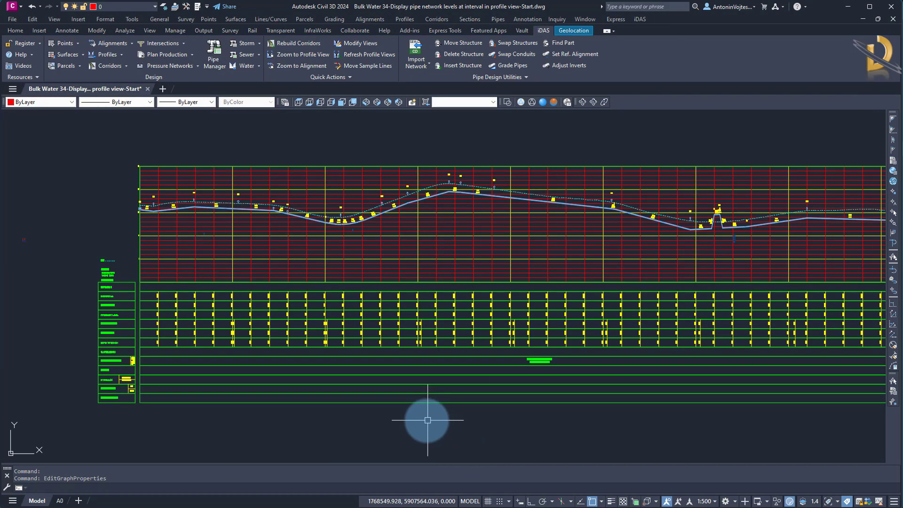
{"action": "mouse_move", "coordinate": [405, 401]}
{"action": "middle_mouse_down"}
{"action": "mouse_move", "coordinate": [361, 330]}
{"action": "mouse_move", "coordinate": [371, 344]}
{"action": "middle_mouse_up"}
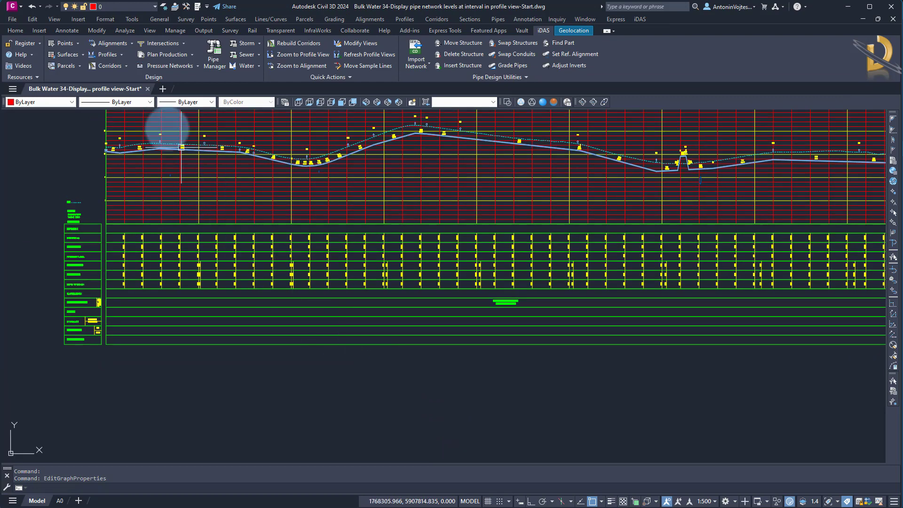
{"action": "left_click", "coordinate": [123, 55]}
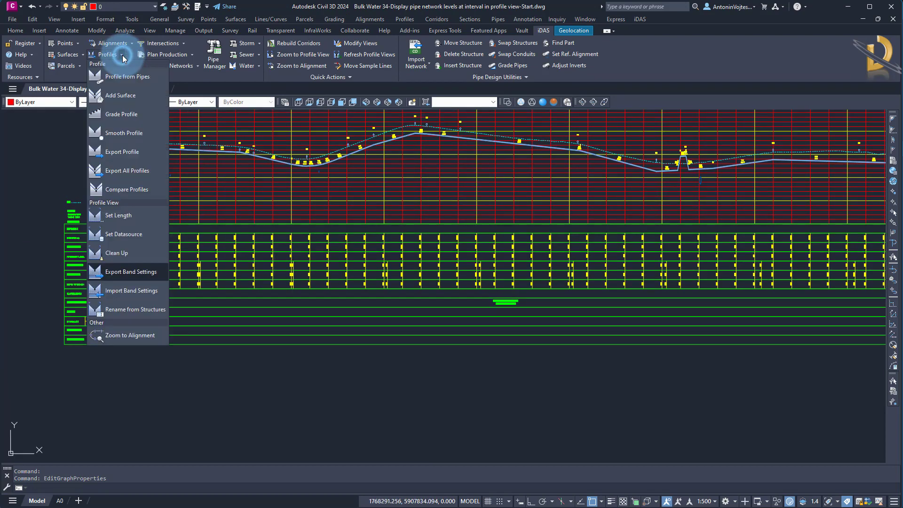
{"action": "left_click", "coordinate": [132, 236]}
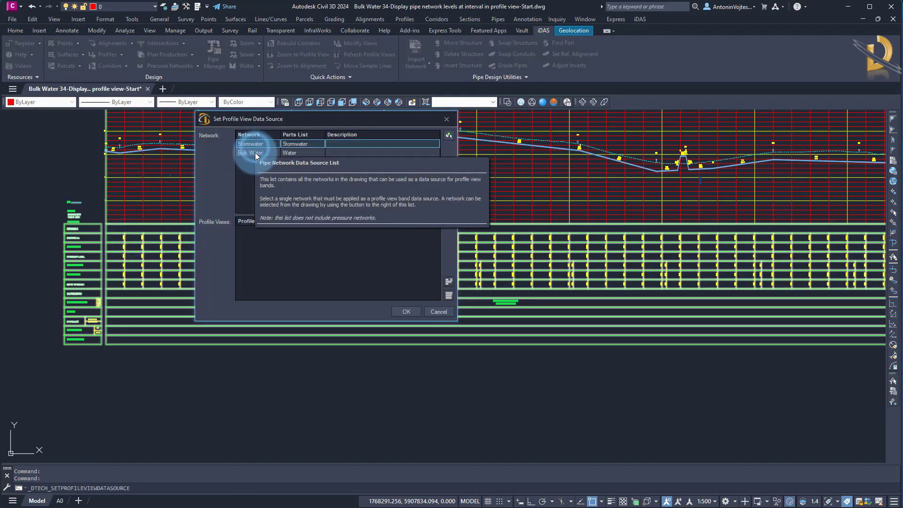
{"action": "left_click", "coordinate": [255, 152]}
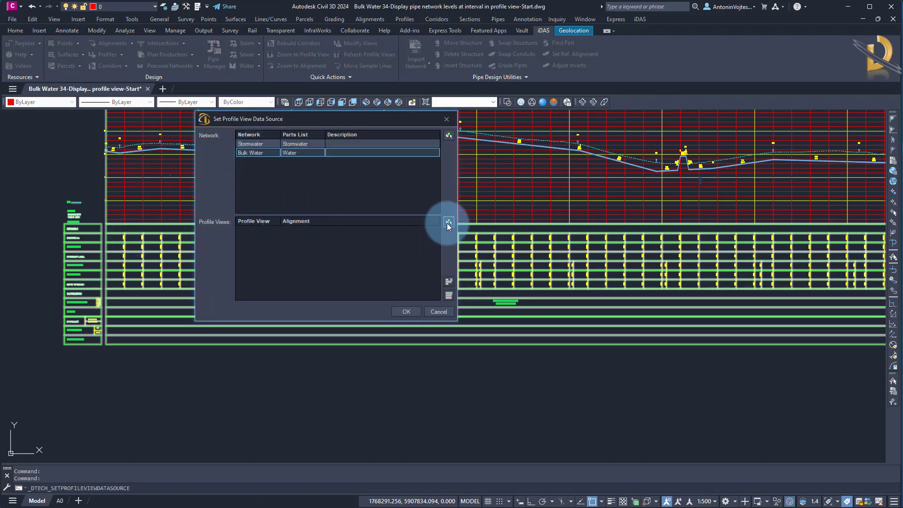
{"action": "left_click", "coordinate": [448, 222]}
{"action": "left_click", "coordinate": [338, 284]}
{"action": "left_click", "coordinate": [312, 363]}
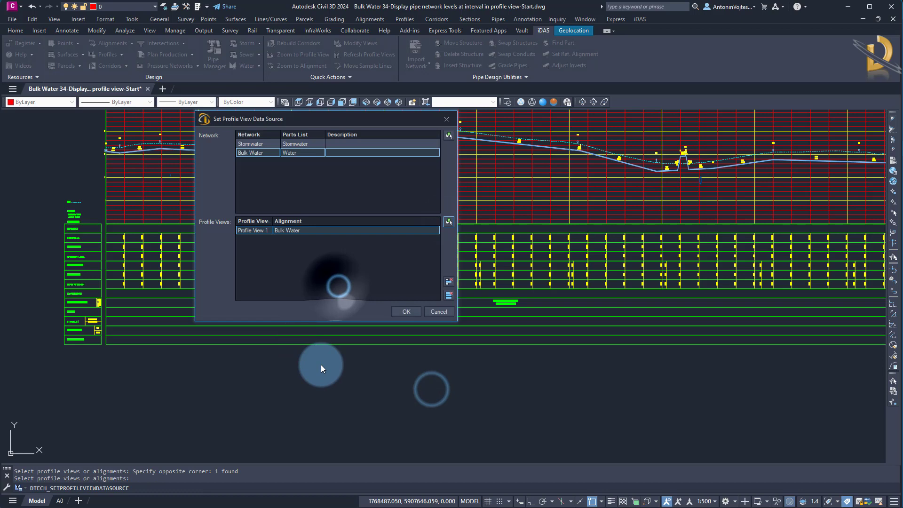
{"action": "left_click", "coordinate": [401, 312]}
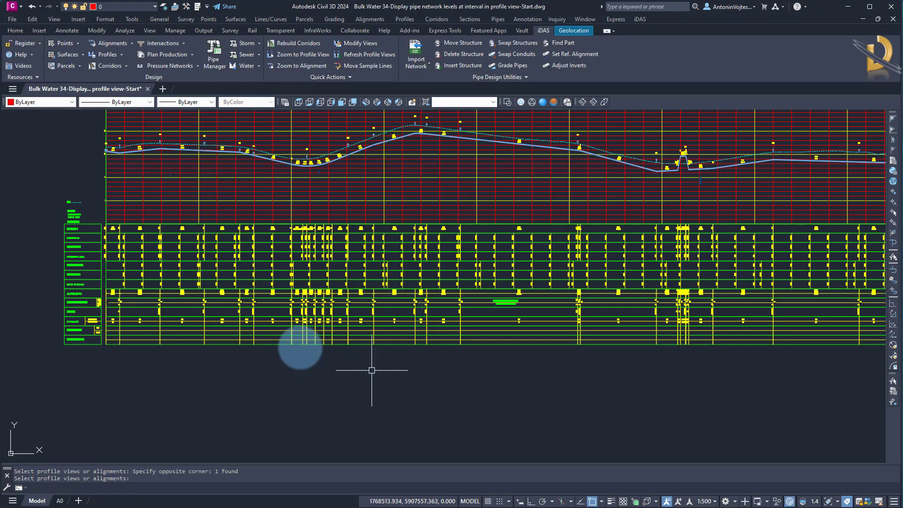
Inspect the values in the profile view's data bands and the placement of the longsection title.
{"action": "scroll", "coordinate": [372, 370], "scroll_direction": "up", "scroll_amount": 10}
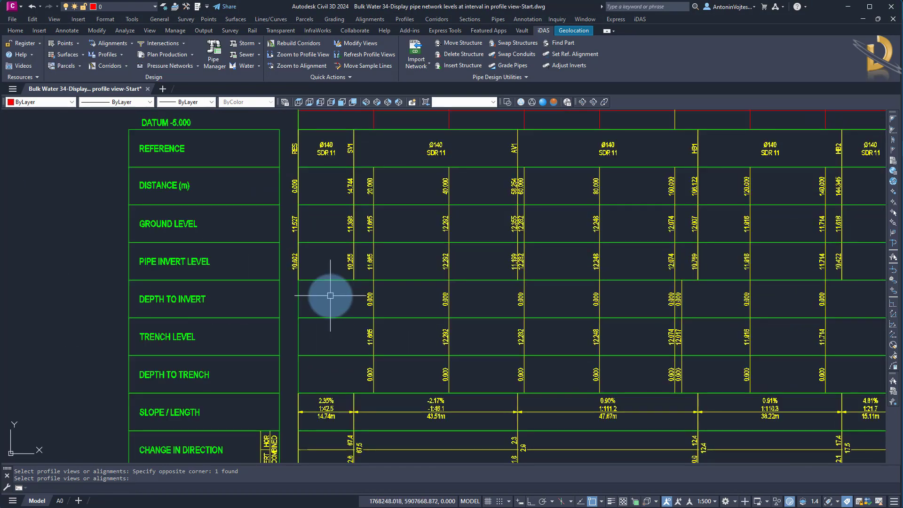
{"action": "scroll", "coordinate": [226, 255], "scroll_direction": "down", "scroll_amount": 3}
{"action": "middle_click_drag", "start_coordinate": [551, 361], "coordinate": [235, 351]}
{"action": "scroll", "coordinate": [588, 329], "scroll_direction": "up", "scroll_amount": 4}
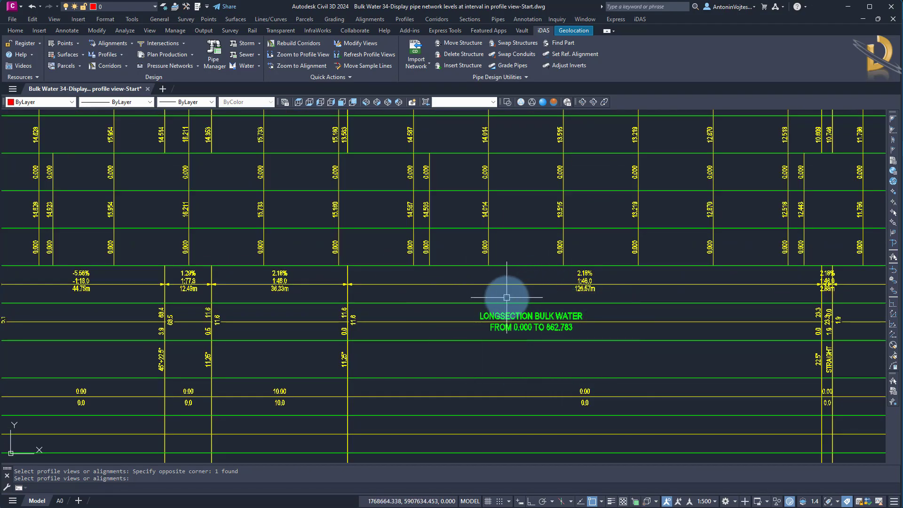
{"action": "scroll", "coordinate": [546, 296], "scroll_direction": "down", "scroll_amount": 3}
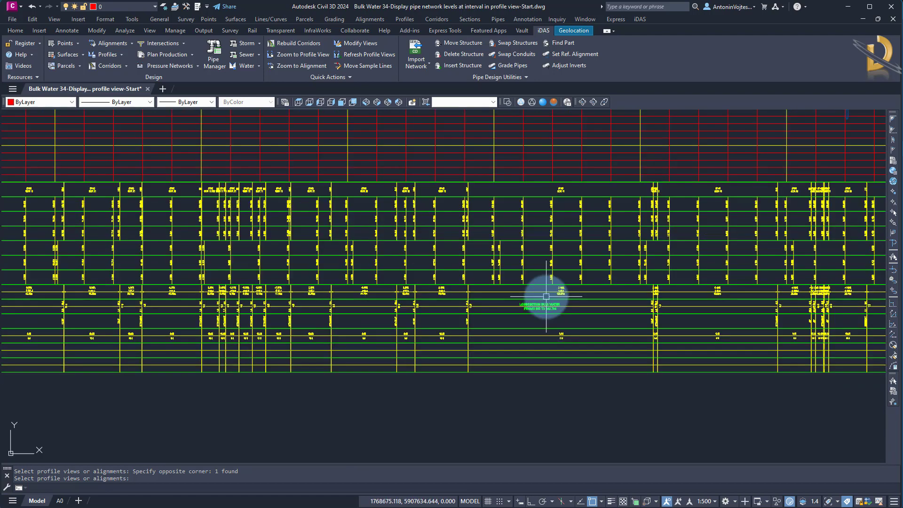
{"action": "scroll", "coordinate": [546, 297], "scroll_direction": "down", "scroll_amount": 3}
{"action": "scroll", "coordinate": [439, 228], "scroll_direction": "up", "scroll_amount": 2}
Change the profile view's object style to "Pipe | Water | Levels at Structure & Interval | Band Set 1".
{"action": "key", "text": "Return"}
{"action": "left_click", "coordinate": [438, 228]}
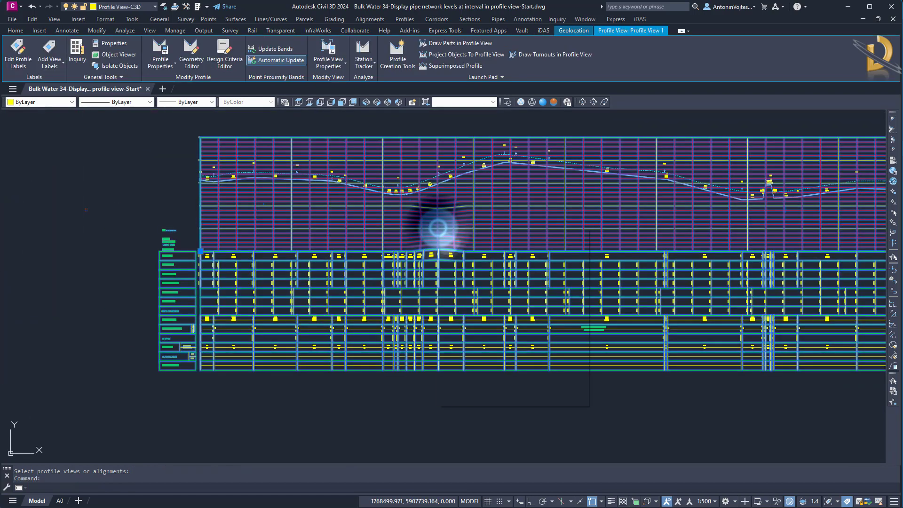
{"action": "right_click", "coordinate": [438, 228]}
{"action": "left_click", "coordinate": [476, 324]}
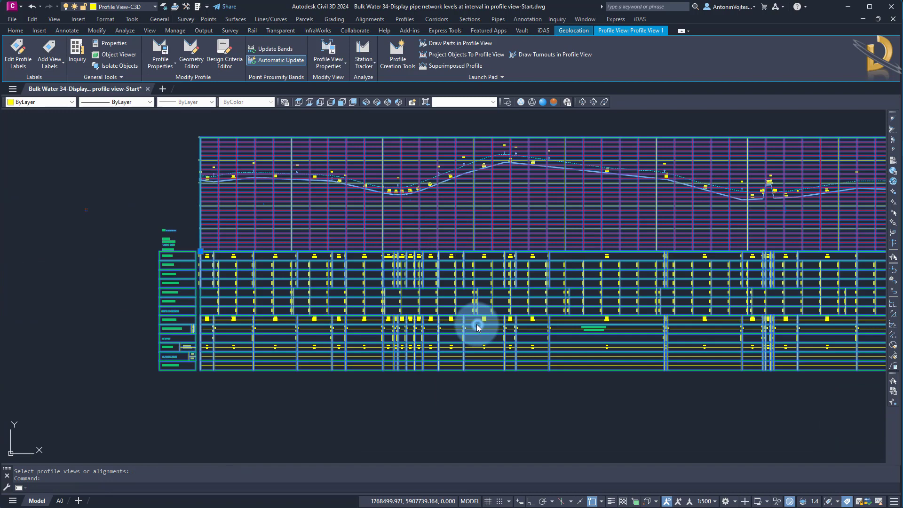
{"action": "left_click", "coordinate": [318, 208]}
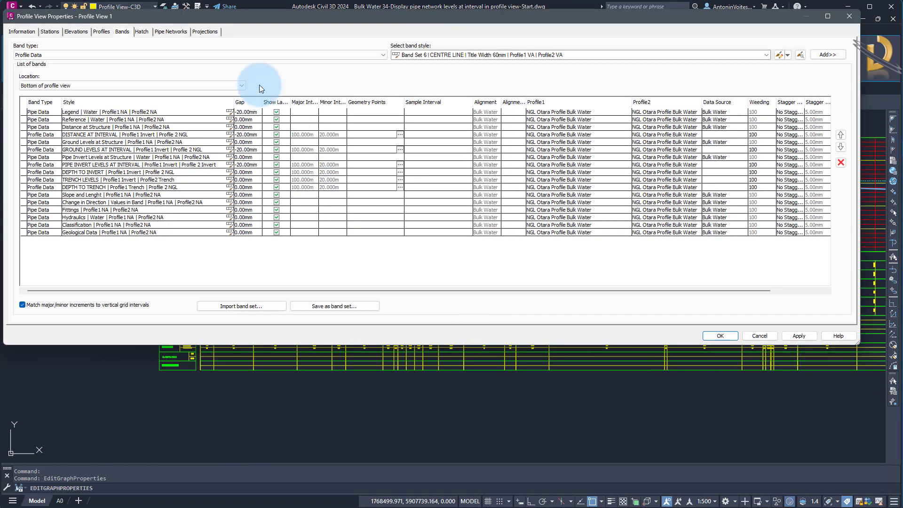
{"action": "left_click", "coordinate": [24, 33]}
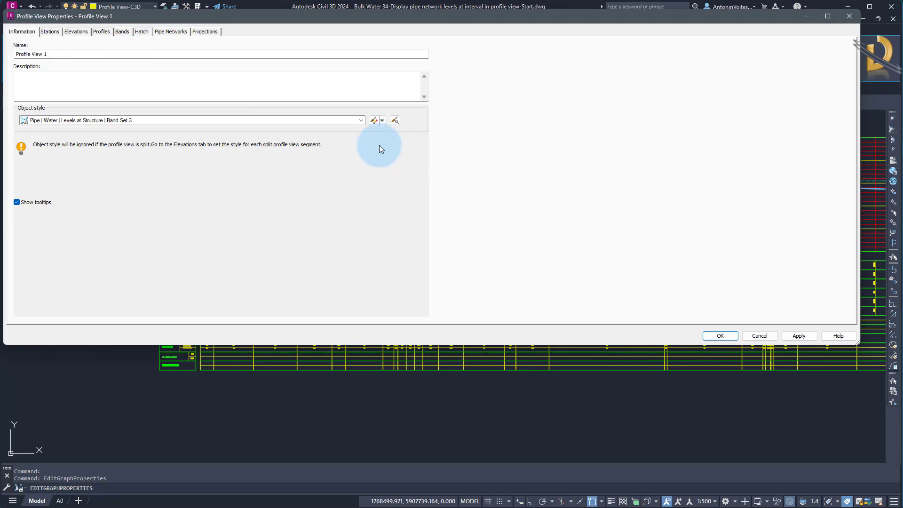
{"action": "left_click", "coordinate": [362, 120]}
{"action": "scroll", "coordinate": [222, 196], "scroll_direction": "down", "scroll_amount": 12}
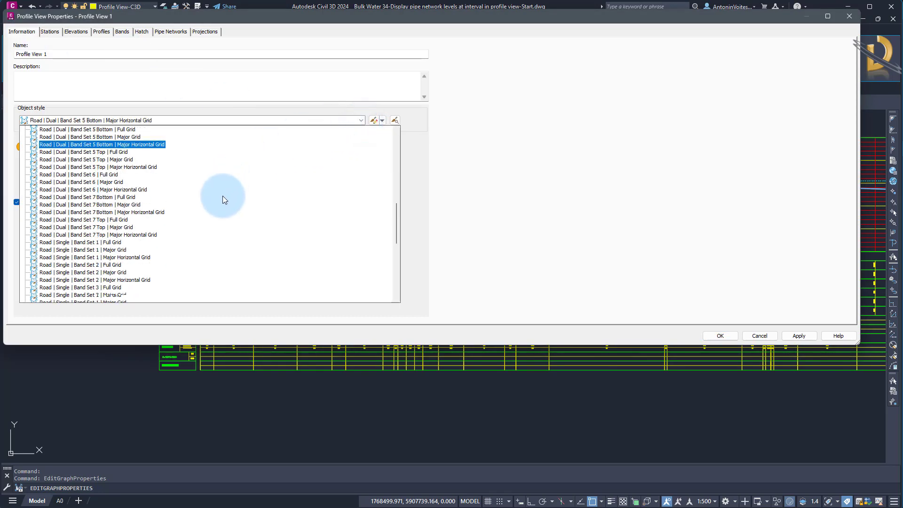
{"action": "scroll", "coordinate": [221, 198], "scroll_direction": "up", "scroll_amount": 13}
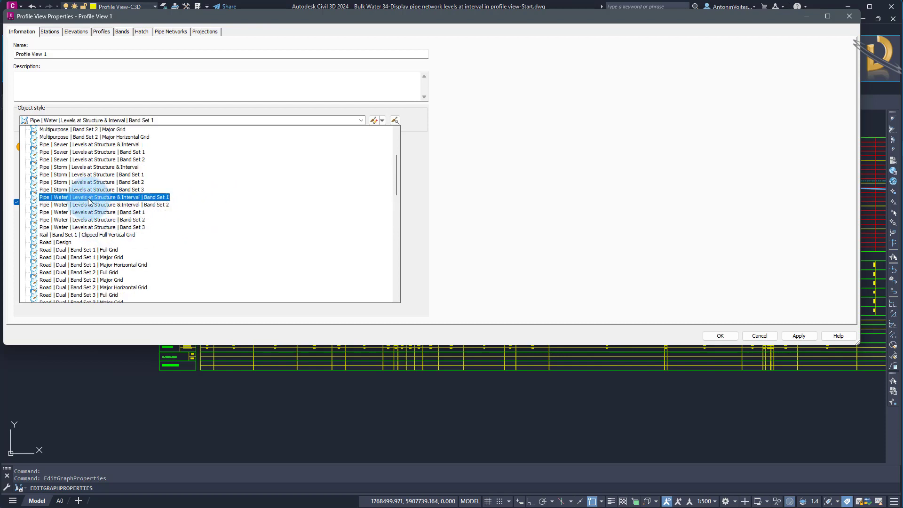
{"action": "left_click", "coordinate": [89, 202]}
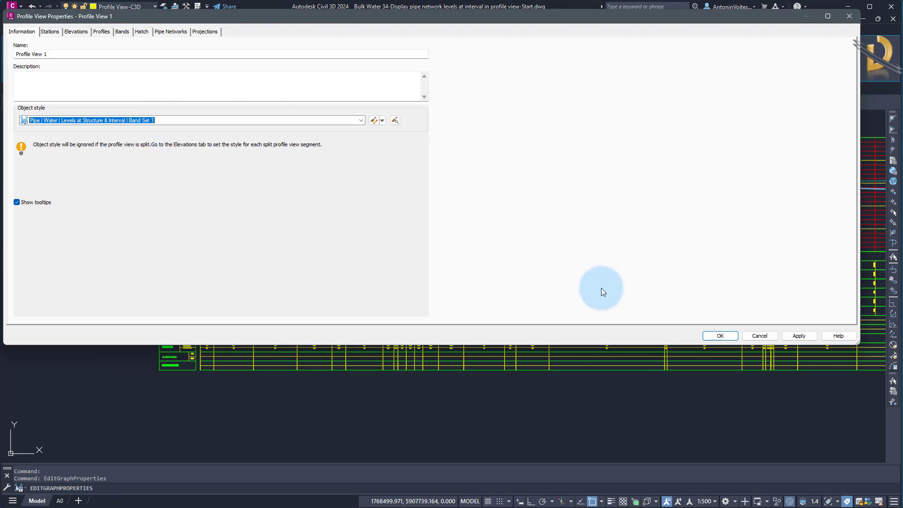
{"action": "left_click", "coordinate": [720, 335]}
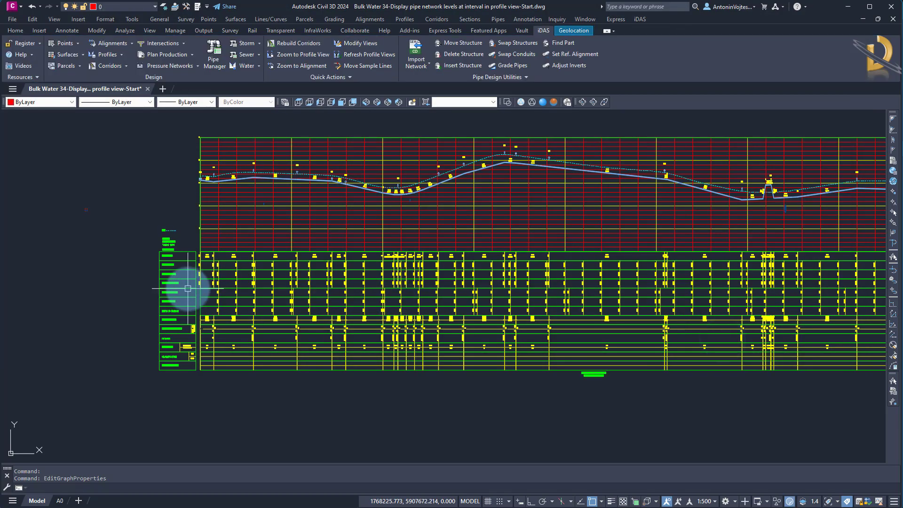
Examine the longsection title's placement and the invert, trench and depth rows in the profile view's bands.
{"action": "scroll", "coordinate": [614, 379], "scroll_direction": "up", "scroll_amount": 6}
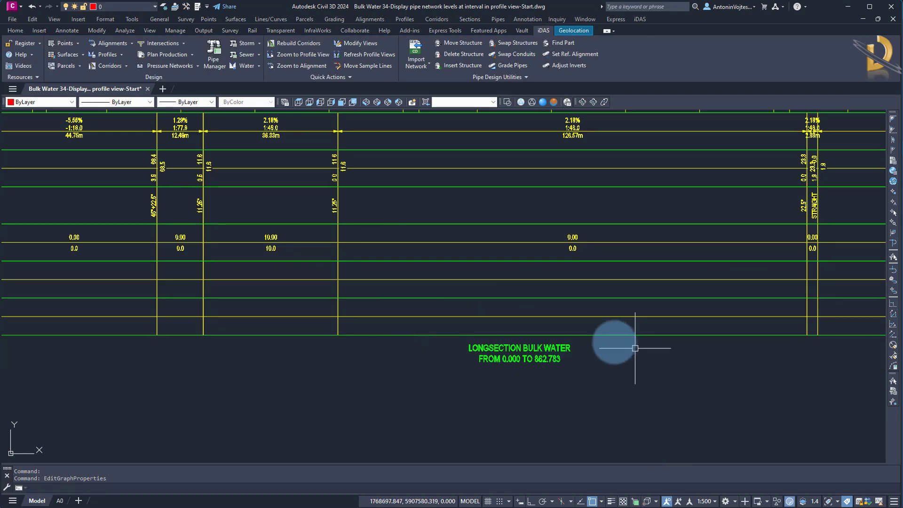
{"action": "scroll", "coordinate": [611, 346], "scroll_direction": "down", "scroll_amount": 5}
{"action": "scroll", "coordinate": [345, 325], "scroll_direction": "up", "scroll_amount": 1}
{"action": "scroll", "coordinate": [211, 310], "scroll_direction": "up", "scroll_amount": 2}
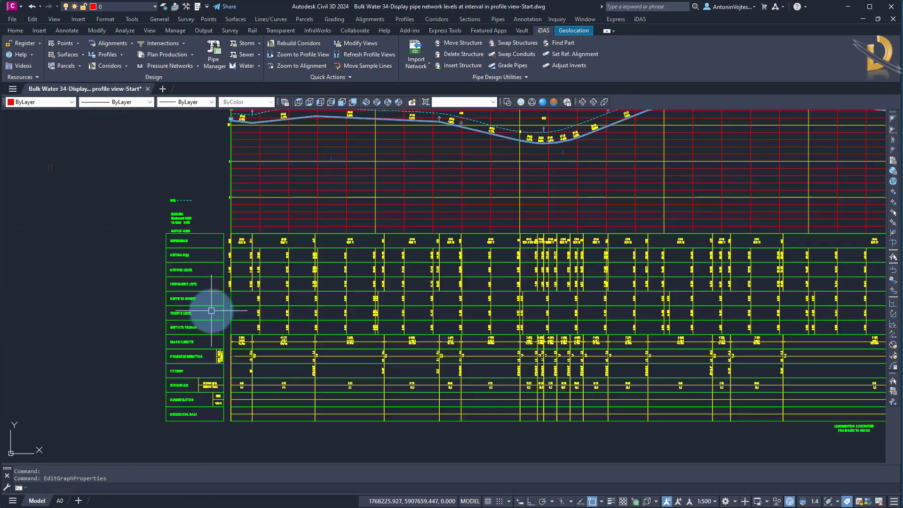
{"action": "scroll", "coordinate": [211, 310], "scroll_direction": "up", "scroll_amount": 2}
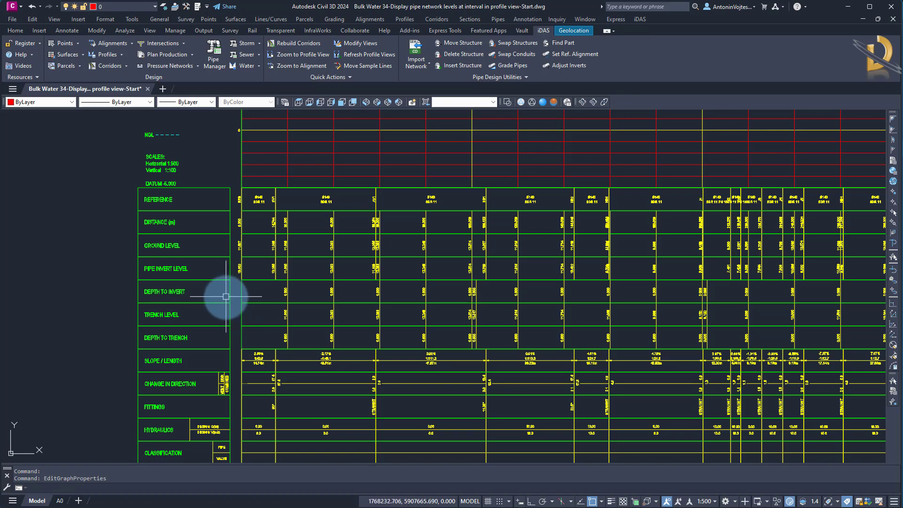
{"action": "scroll", "coordinate": [202, 306], "scroll_direction": "down", "scroll_amount": 2}
{"action": "scroll", "coordinate": [202, 306], "scroll_direction": "down", "scroll_amount": 3}
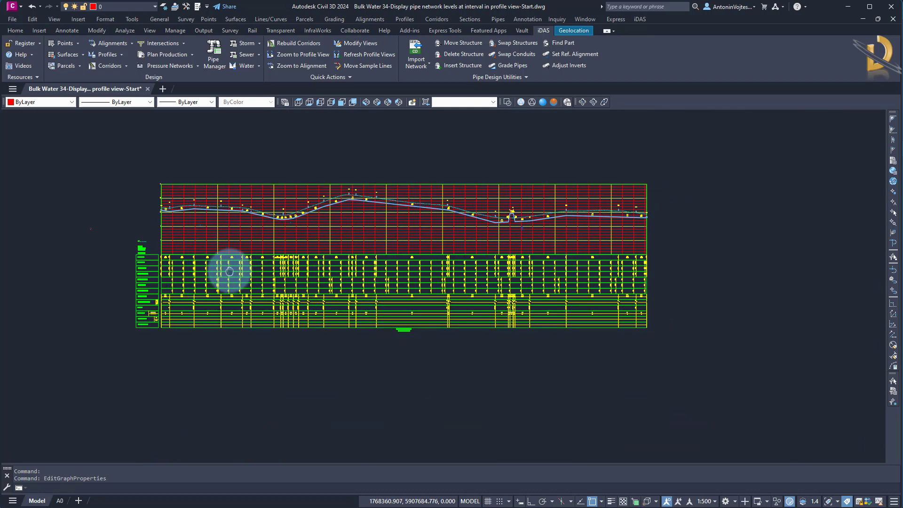
Open the profile view's band list and review the interval bands for distance, ground, pipe invert, depth to invert and trench levels.
{"action": "left_click", "coordinate": [236, 234]}
{"action": "right_click", "coordinate": [237, 235]}
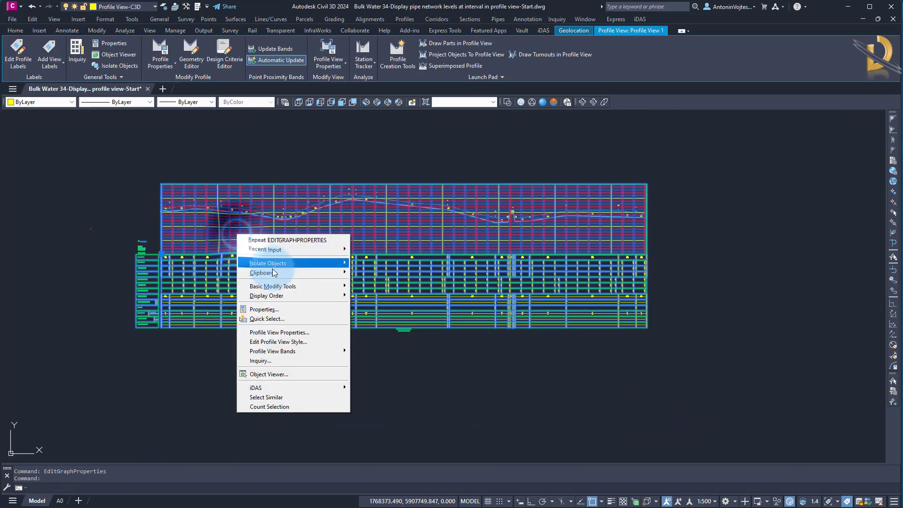
{"action": "left_click", "coordinate": [281, 330]}
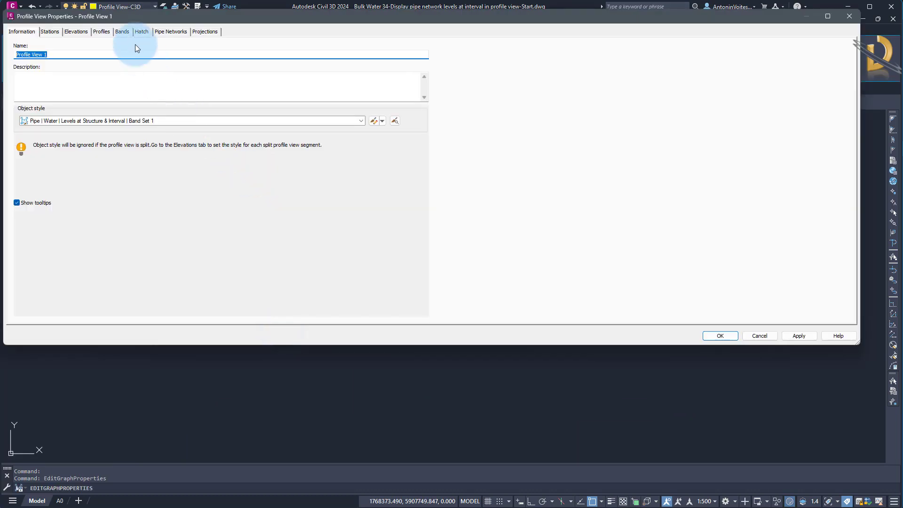
{"action": "left_click", "coordinate": [125, 30]}
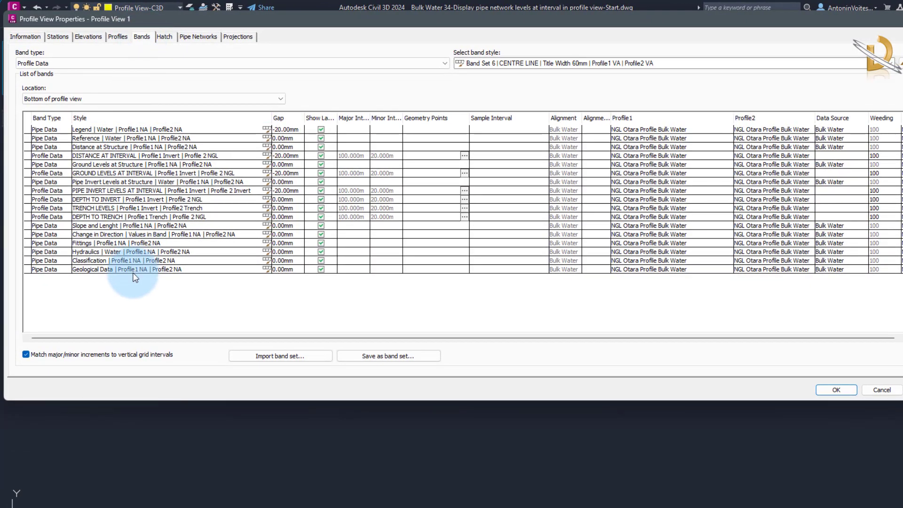
{"action": "left_click", "coordinate": [89, 155]}
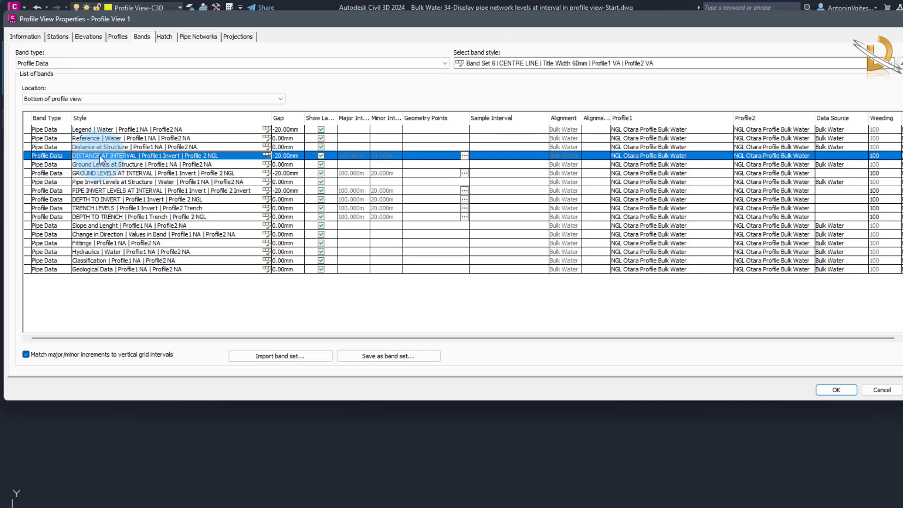
{"action": "left_click", "coordinate": [81, 173]}
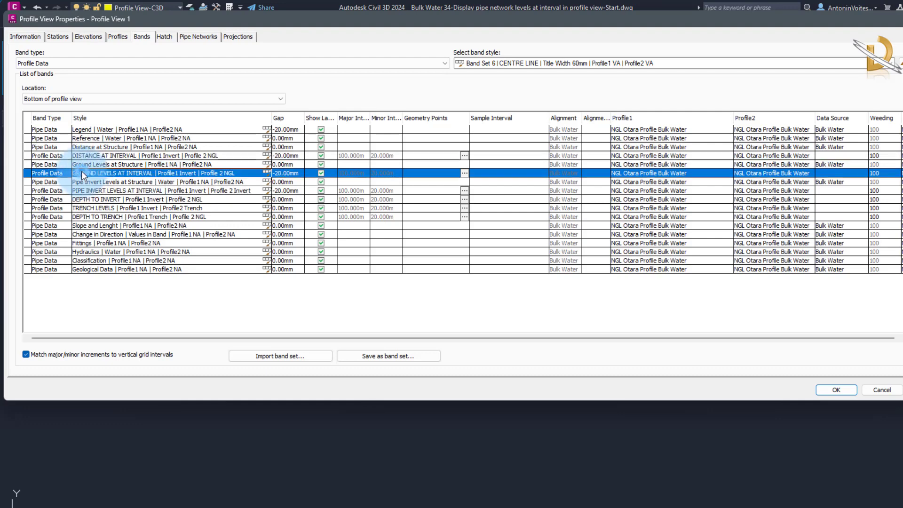
{"action": "left_click", "coordinate": [92, 191]}
{"action": "left_click", "coordinate": [93, 199]}
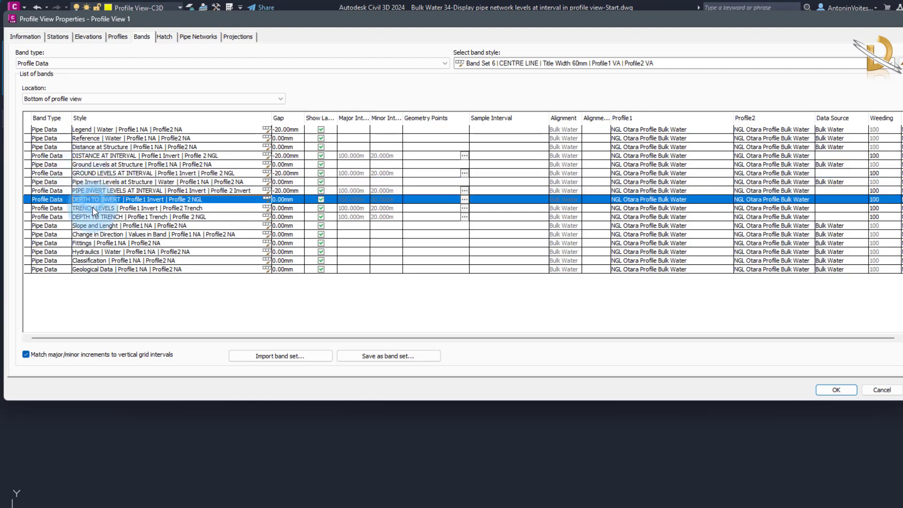
{"action": "left_click", "coordinate": [92, 208]}
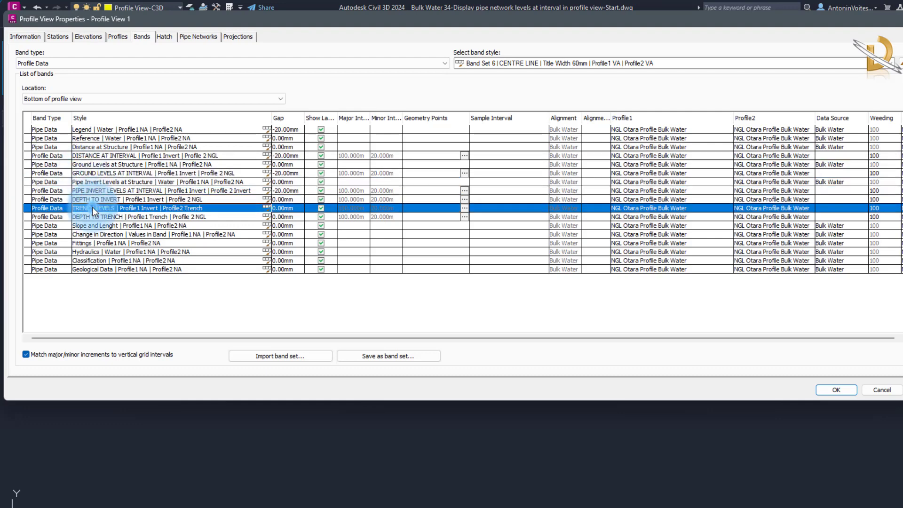
Check the Profile1 and Profile2 requirements of the DISTANCE AT INTERVAL and TRENCH LEVELS bands, and close the properties without changes.
{"action": "left_click", "coordinate": [94, 156]}
{"action": "left_click", "coordinate": [201, 157]}
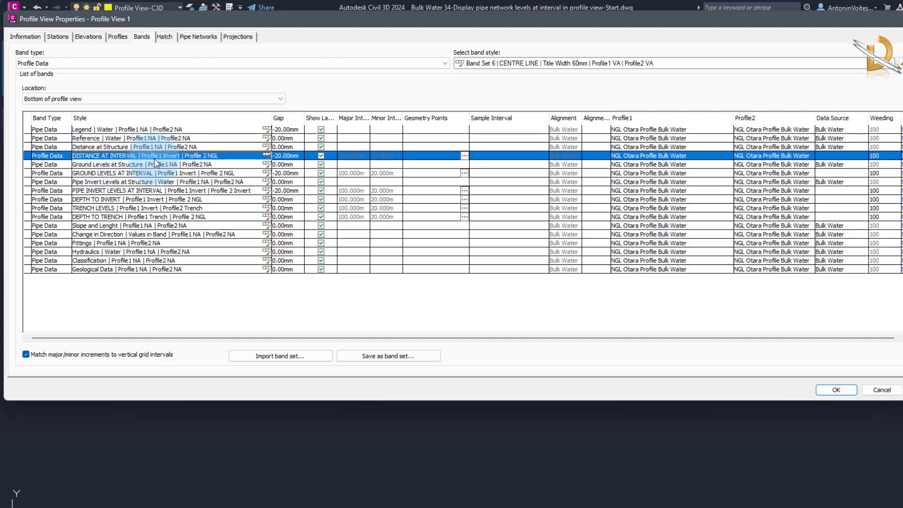
{"action": "left_click", "coordinate": [203, 159]}
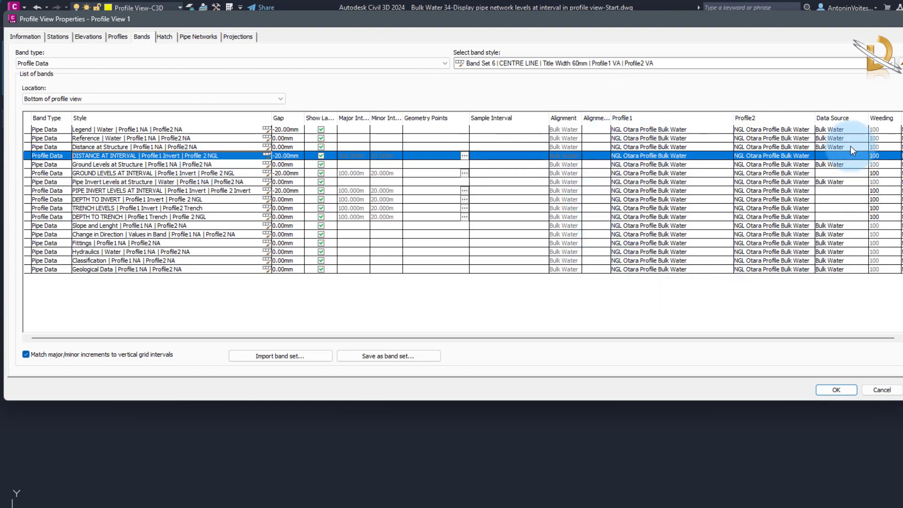
{"action": "left_click", "coordinate": [700, 155]}
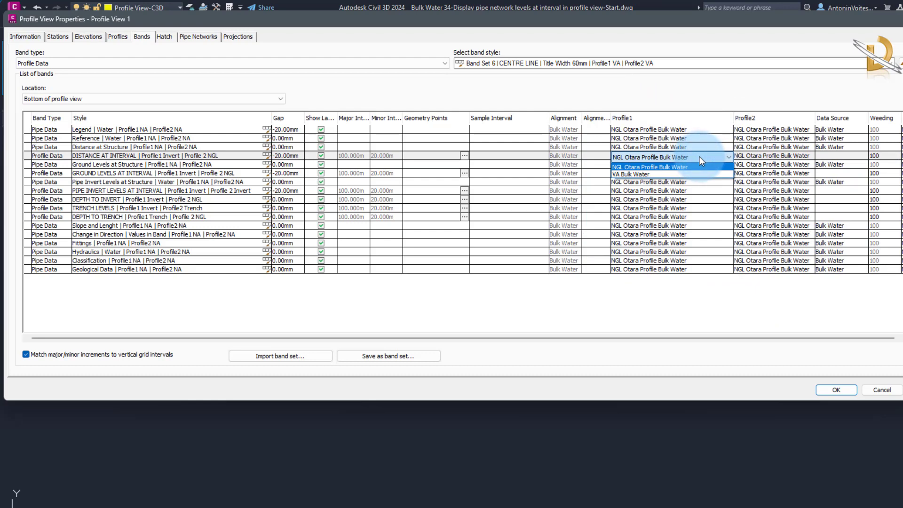
{"action": "left_click", "coordinate": [305, 313]}
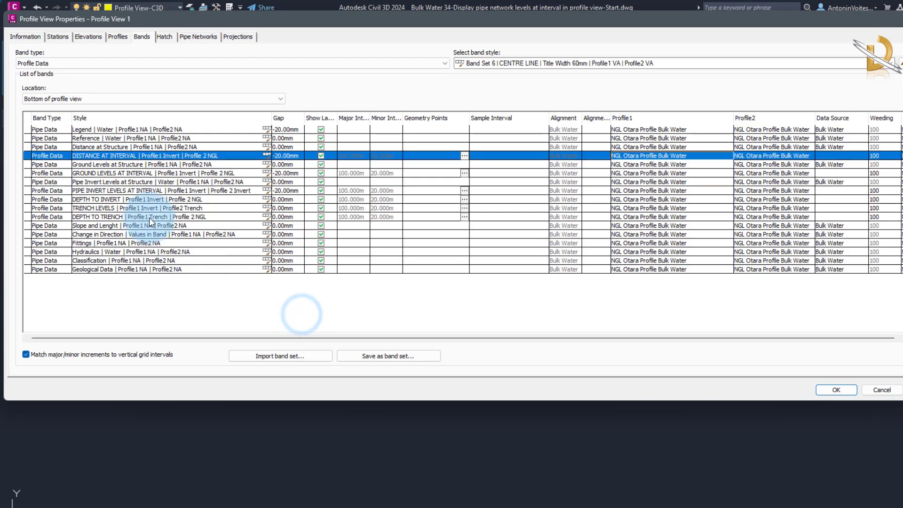
{"action": "left_click", "coordinate": [122, 208]}
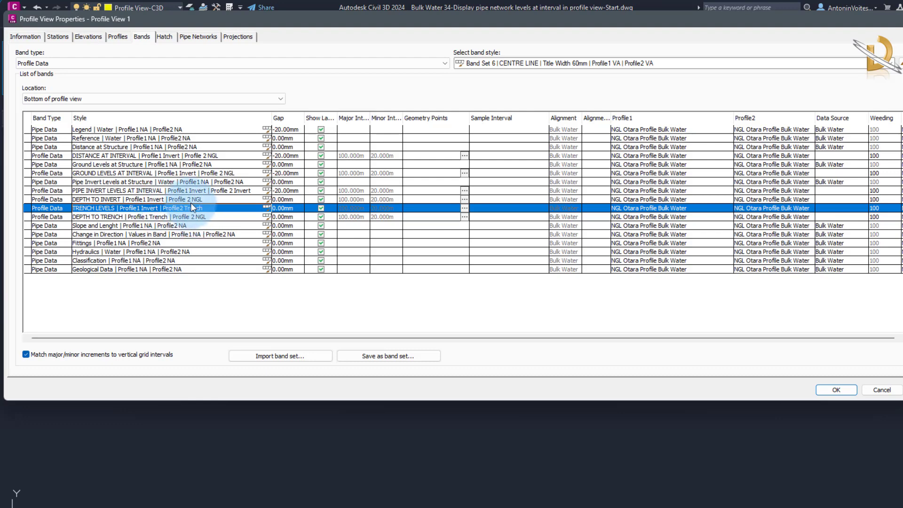
{"action": "left_click", "coordinate": [881, 390]}
{"action": "middle_click_drag", "start_coordinate": [629, 404], "coordinate": [486, 418]}
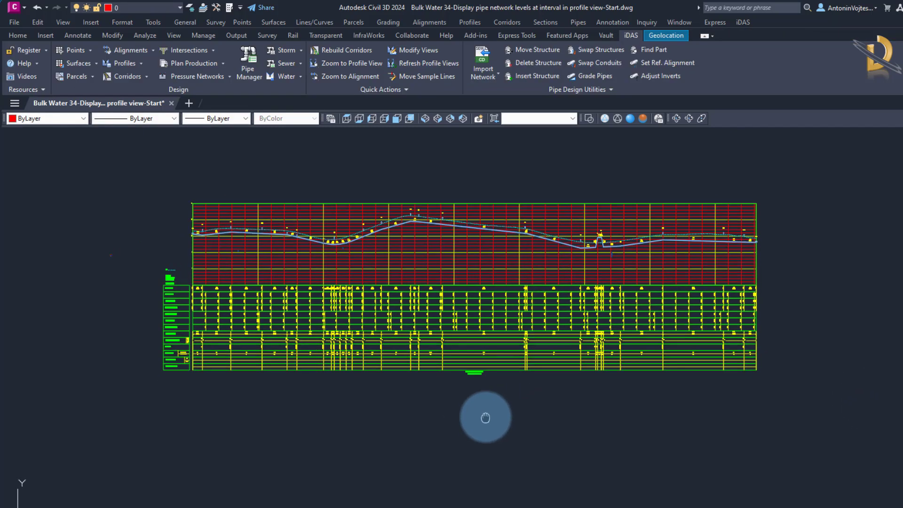
Create profiles from the Bulk Water network's pipes at the Invert and Trench references, with a trench depth below pipe of 0.1.
{"action": "left_click", "coordinate": [142, 63]}
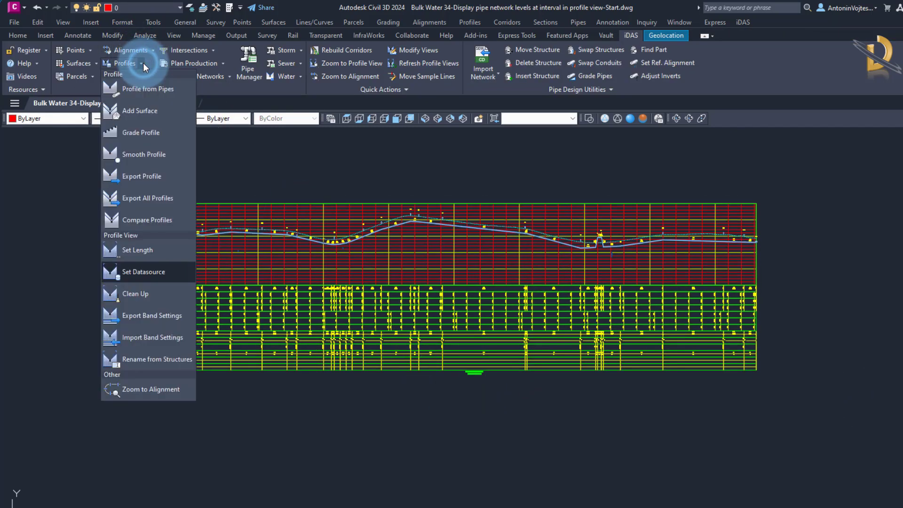
{"action": "left_click", "coordinate": [157, 91]}
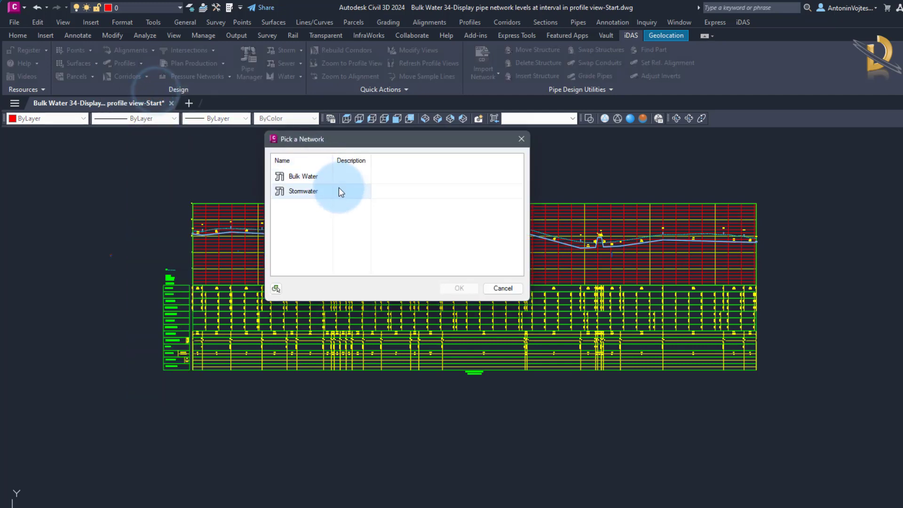
{"action": "left_click", "coordinate": [307, 178]}
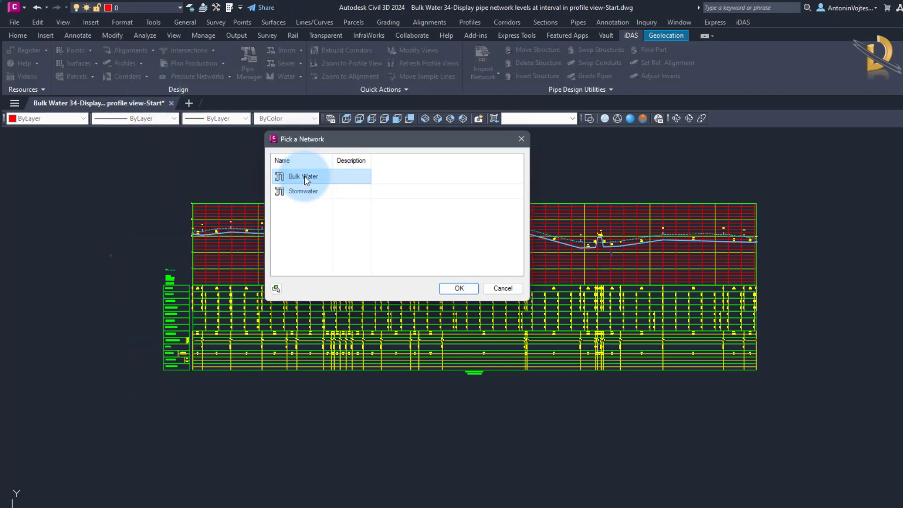
{"action": "left_click", "coordinate": [453, 288]}
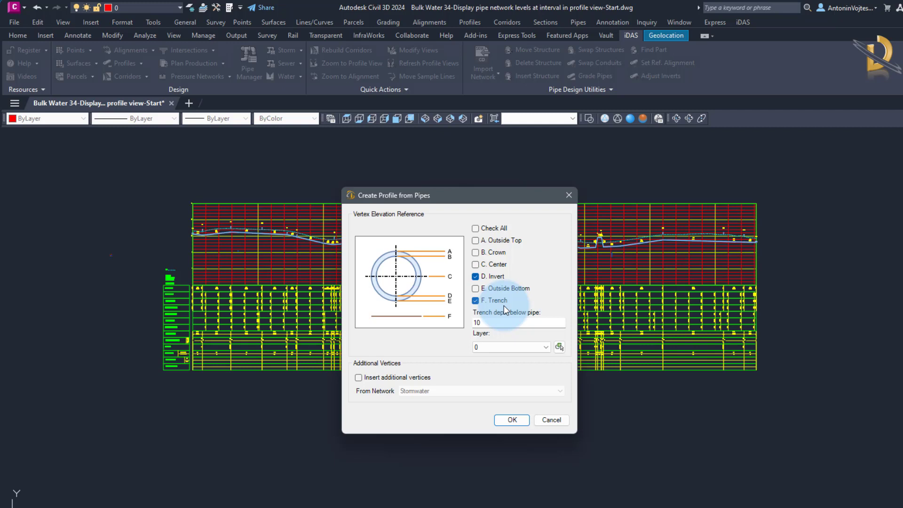
{"action": "left_click_drag", "start_coordinate": [496, 324], "coordinate": [428, 321]}
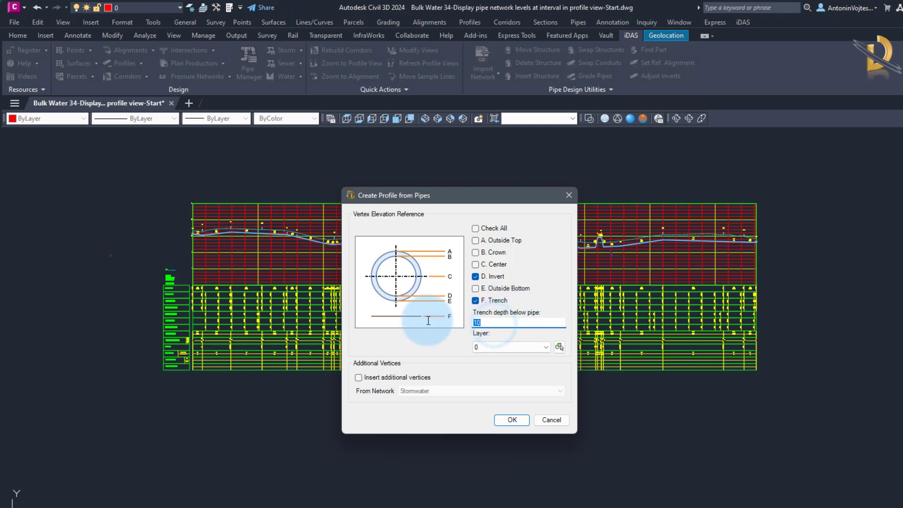
{"action": "type", "text": "0."}
{"action": "left_click", "coordinate": [512, 419]}
Place the new profiles in the bulk water profile view, using the Pipe Invert style for the invert and Pipe Trench for the trench.
{"action": "left_click", "coordinate": [416, 262]}
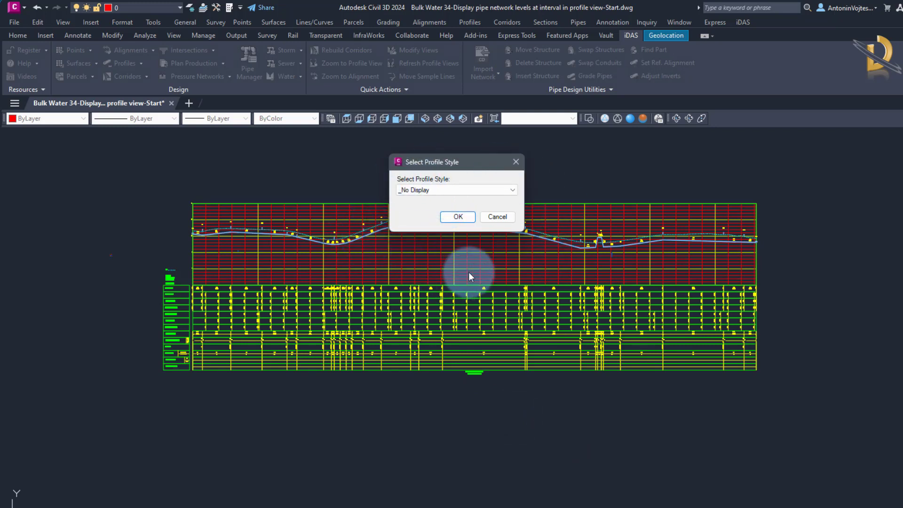
{"action": "left_click", "coordinate": [512, 190]}
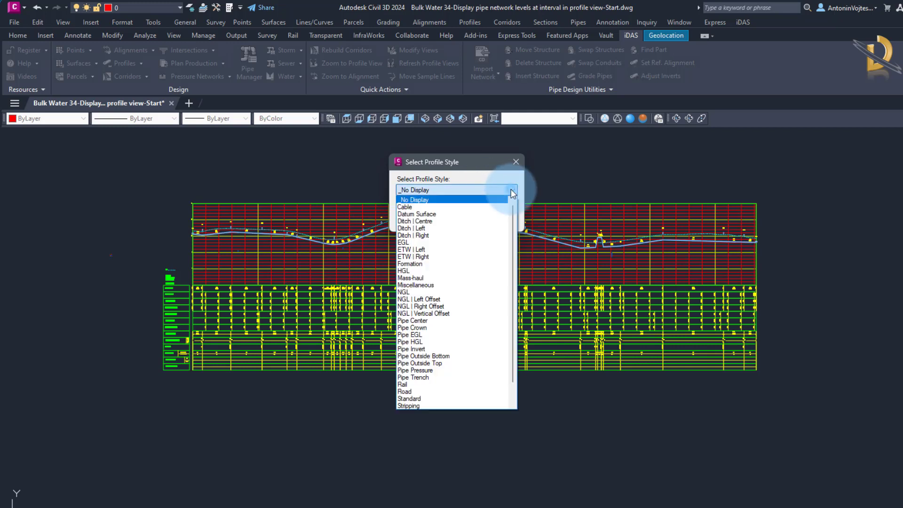
{"action": "left_click", "coordinate": [422, 348]}
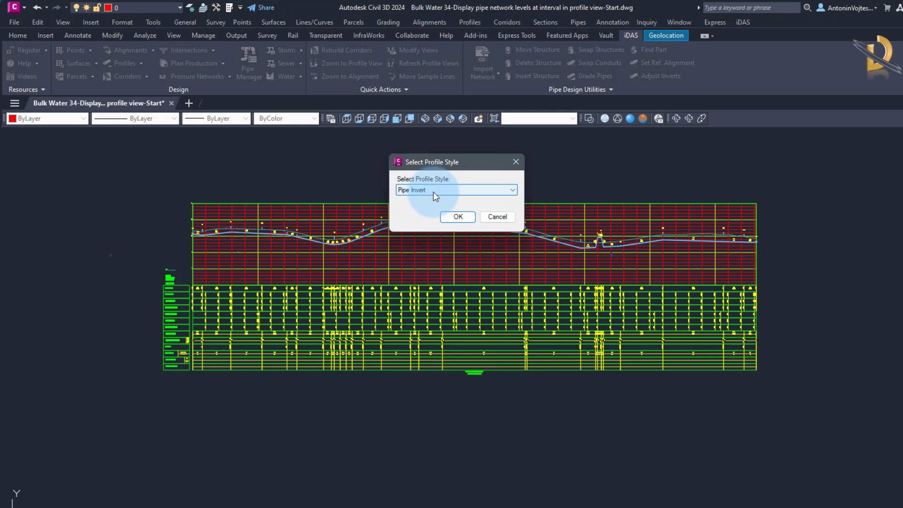
{"action": "left_click", "coordinate": [458, 217]}
{"action": "left_click", "coordinate": [406, 300]}
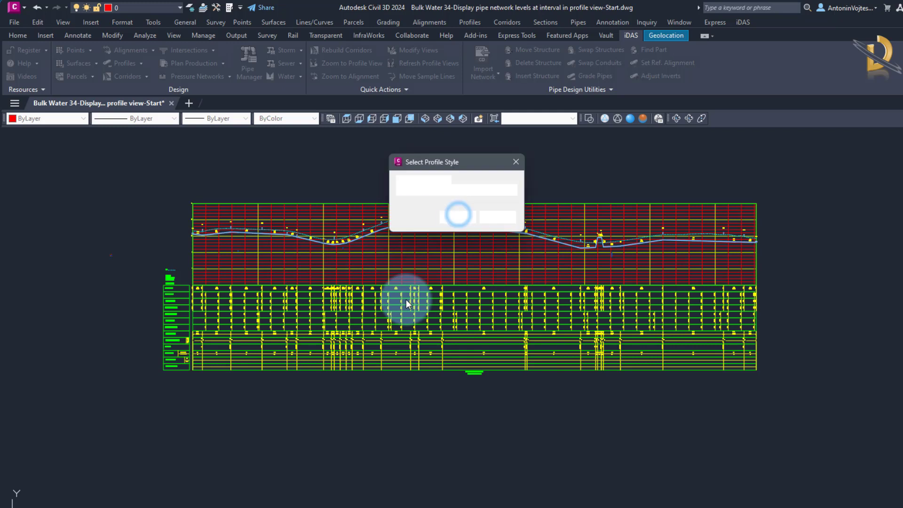
{"action": "left_click", "coordinate": [511, 191]}
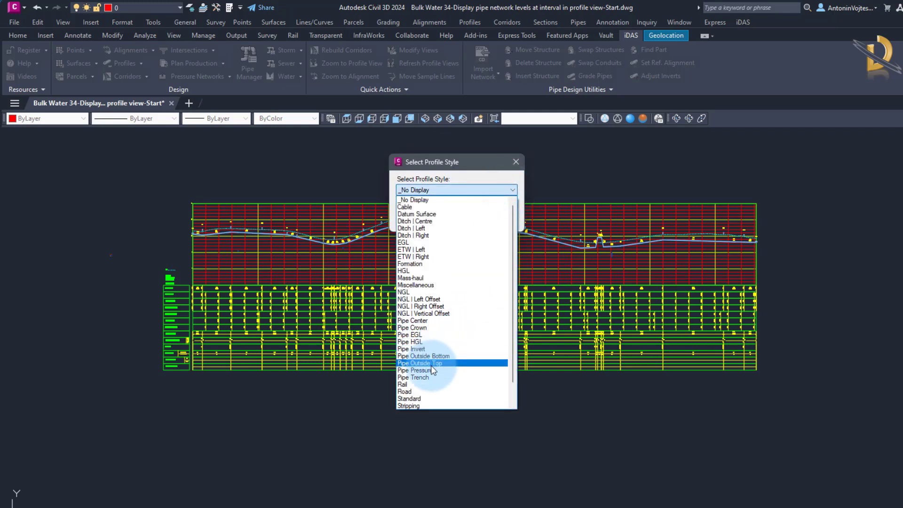
{"action": "left_click", "coordinate": [410, 378]}
{"action": "left_click", "coordinate": [453, 218]}
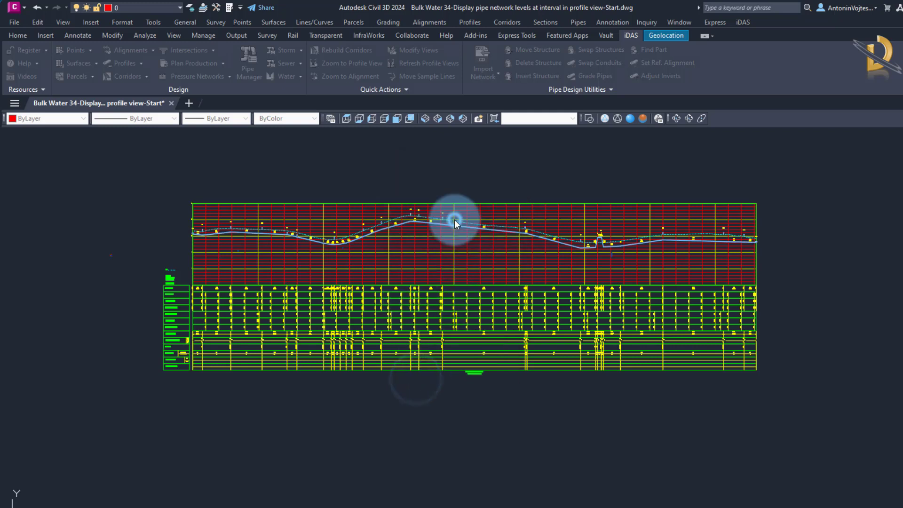
Turn on lineweight display and inspect the invert and trench profile lines beneath the pipes near the profile view's start.
{"action": "scroll", "coordinate": [262, 244], "scroll_direction": "up", "scroll_amount": 5}
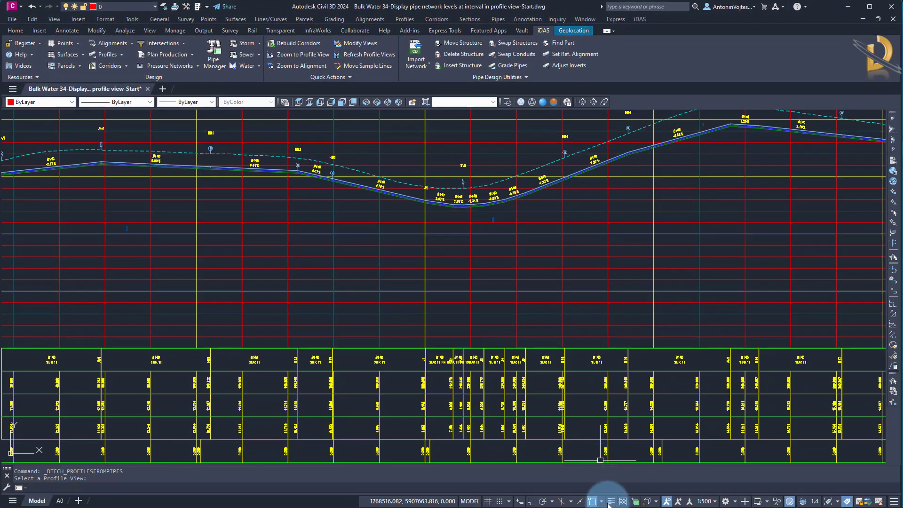
{"action": "left_click", "coordinate": [611, 501]}
{"action": "scroll", "coordinate": [550, 215], "scroll_direction": "down", "scroll_amount": 2}
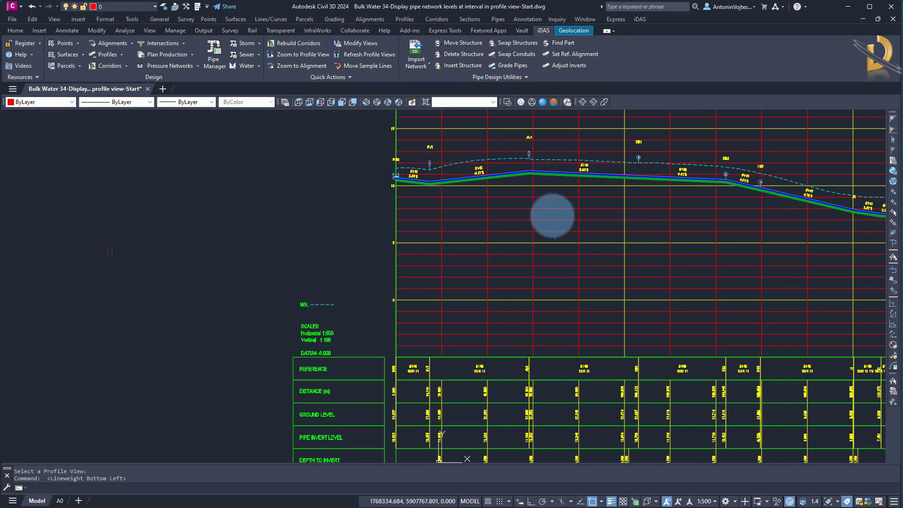
{"action": "scroll", "coordinate": [419, 181], "scroll_direction": "up", "scroll_amount": 8}
{"action": "scroll", "coordinate": [423, 162], "scroll_direction": "up", "scroll_amount": 6}
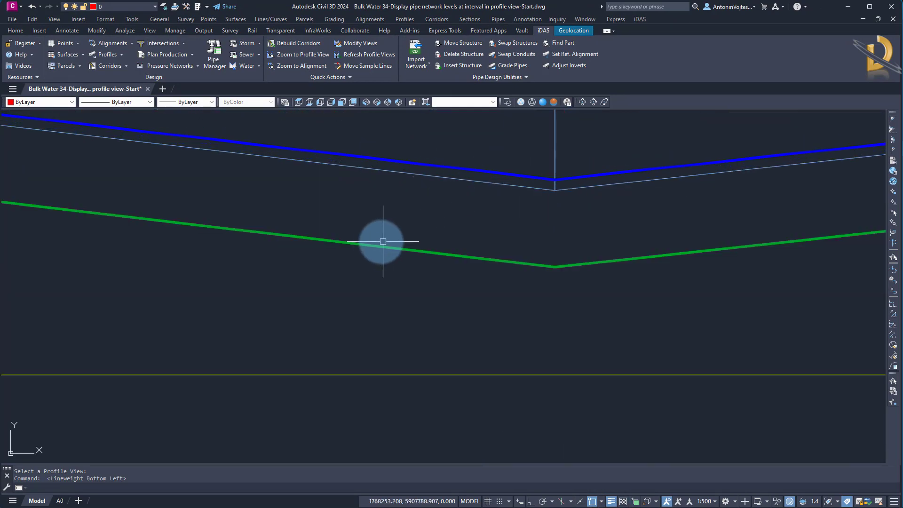
{"action": "scroll", "coordinate": [383, 244], "scroll_direction": "down", "scroll_amount": 5}
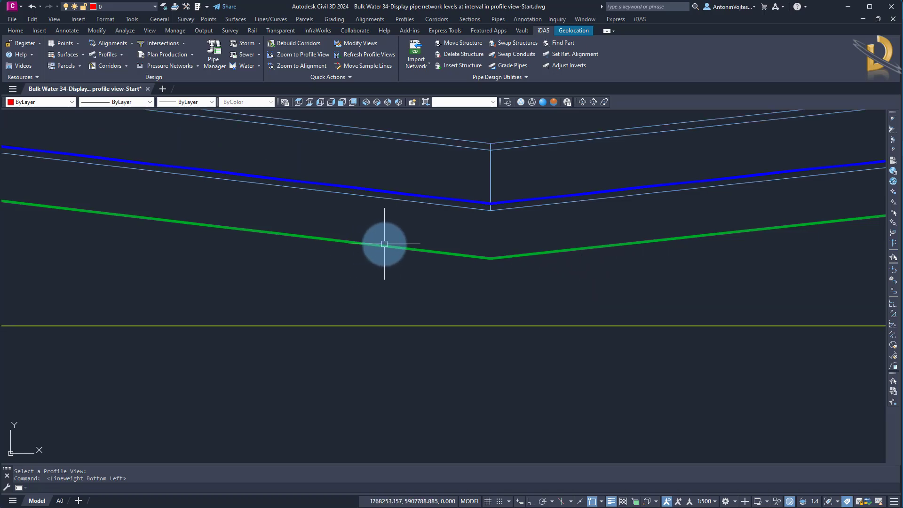
Examine the pipe trench profile along the pipeline and its vertices at the first low point after the RES structure.
{"action": "middle_click_drag", "start_coordinate": [493, 290], "coordinate": [255, 256]}
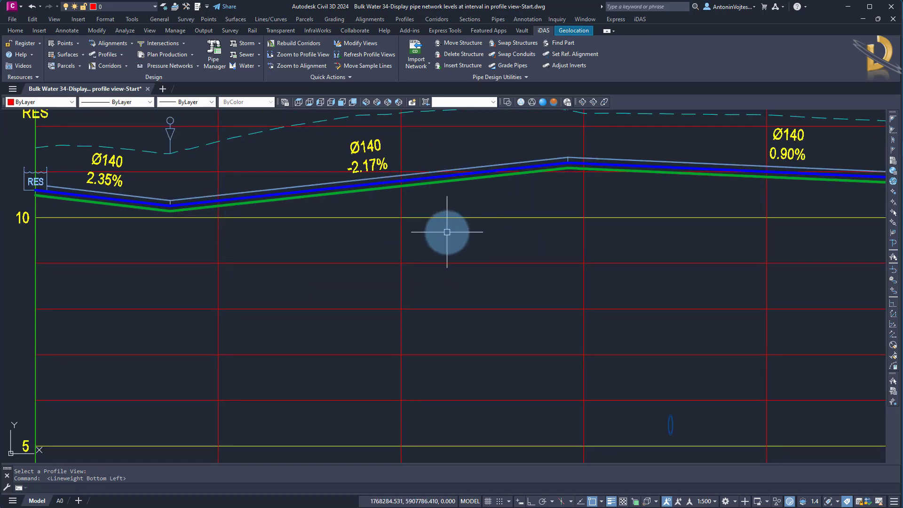
{"action": "middle_click_drag", "start_coordinate": [443, 232], "coordinate": [313, 221]}
{"action": "scroll", "coordinate": [301, 245], "scroll_direction": "down", "scroll_amount": 6}
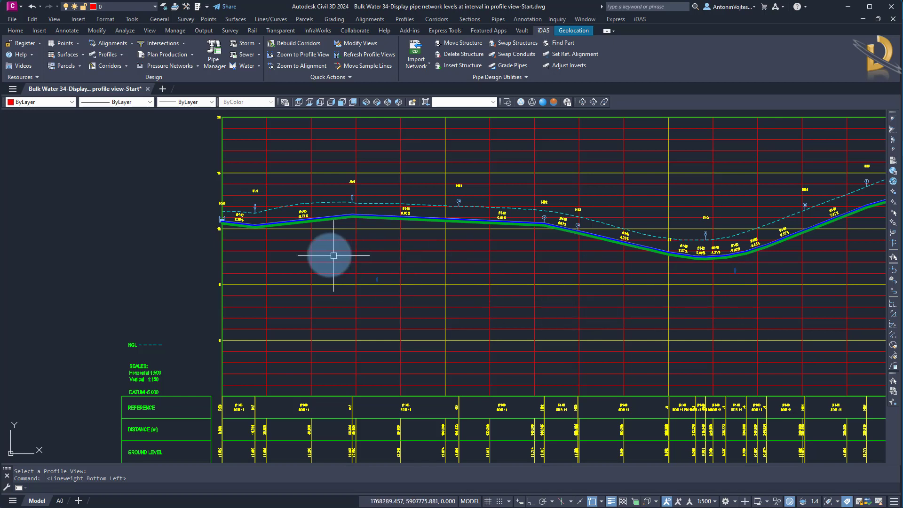
{"action": "middle_click_drag", "start_coordinate": [329, 255], "coordinate": [321, 286]}
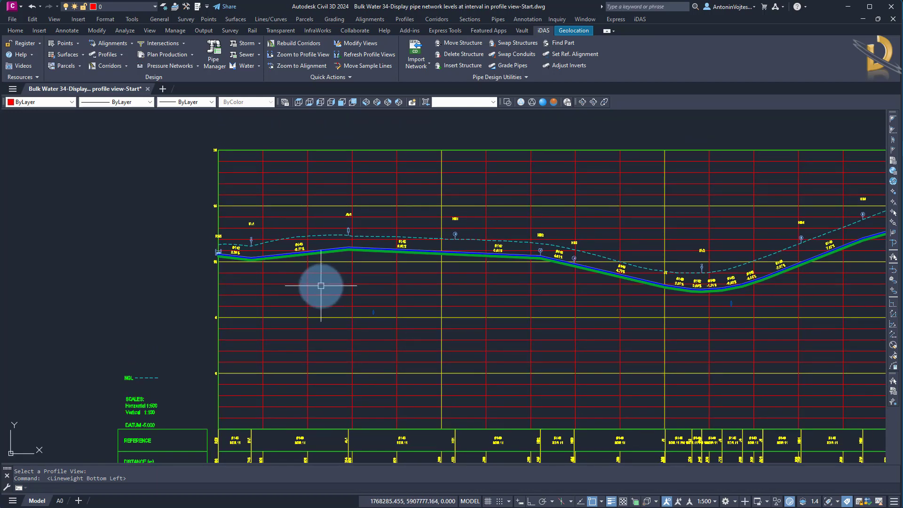
{"action": "scroll", "coordinate": [246, 258], "scroll_direction": "up", "scroll_amount": 5}
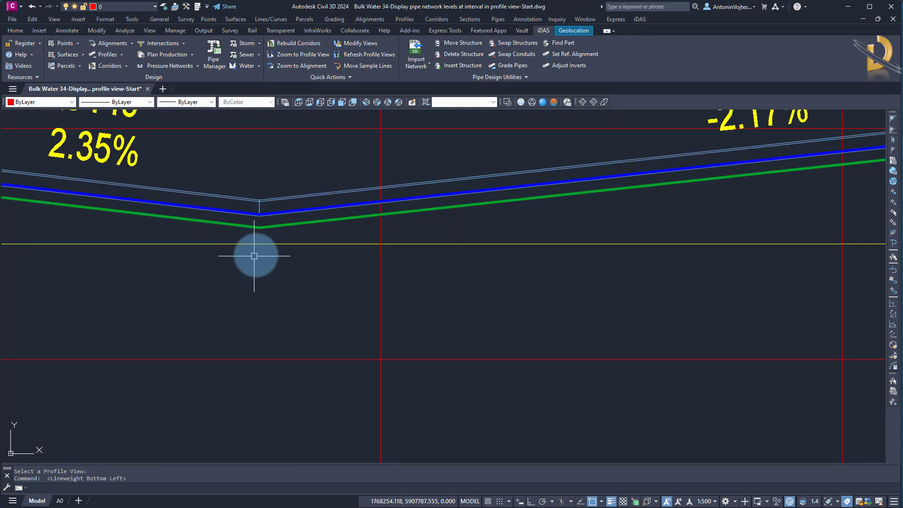
{"action": "left_click", "coordinate": [275, 226]}
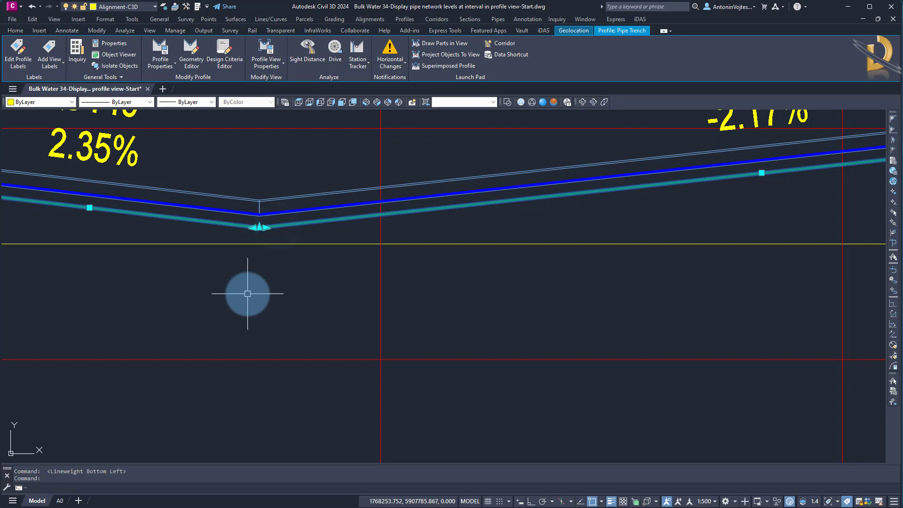
{"action": "scroll", "coordinate": [303, 276], "scroll_direction": "down", "scroll_amount": 6}
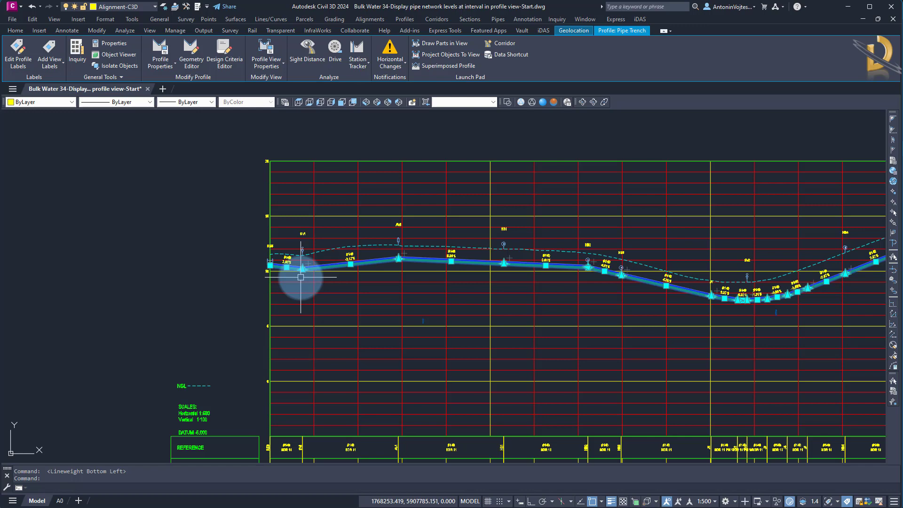
{"action": "scroll", "coordinate": [302, 269], "scroll_direction": "up", "scroll_amount": 8}
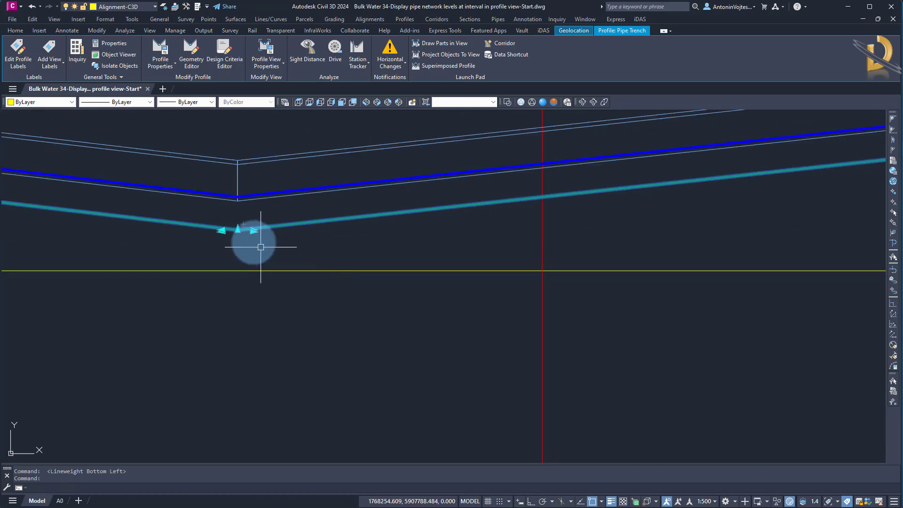
{"action": "scroll", "coordinate": [230, 223], "scroll_direction": "up", "scroll_amount": 5}
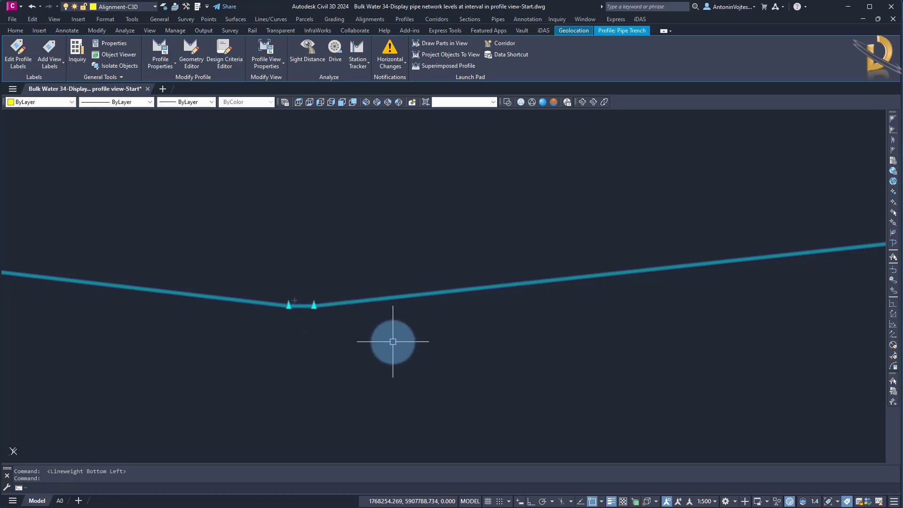
{"action": "scroll", "coordinate": [393, 342], "scroll_direction": "down", "scroll_amount": 1}
{"action": "scroll", "coordinate": [371, 340], "scroll_direction": "up", "scroll_amount": 2}
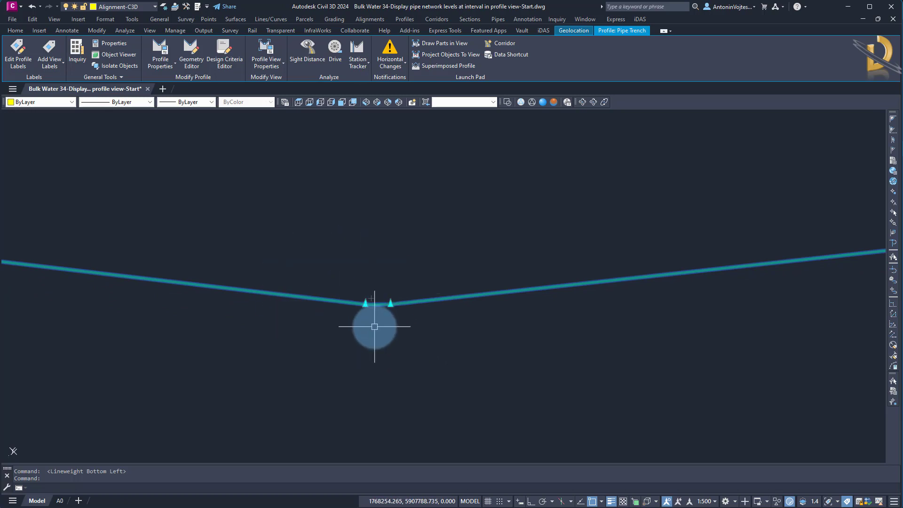
{"action": "scroll", "coordinate": [374, 326], "scroll_direction": "down", "scroll_amount": 4}
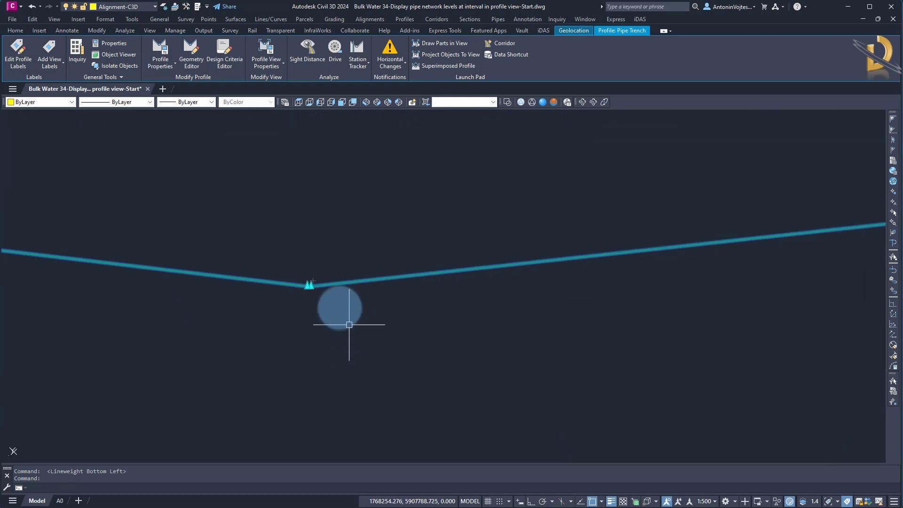
{"action": "left_click", "coordinate": [267, 333]}
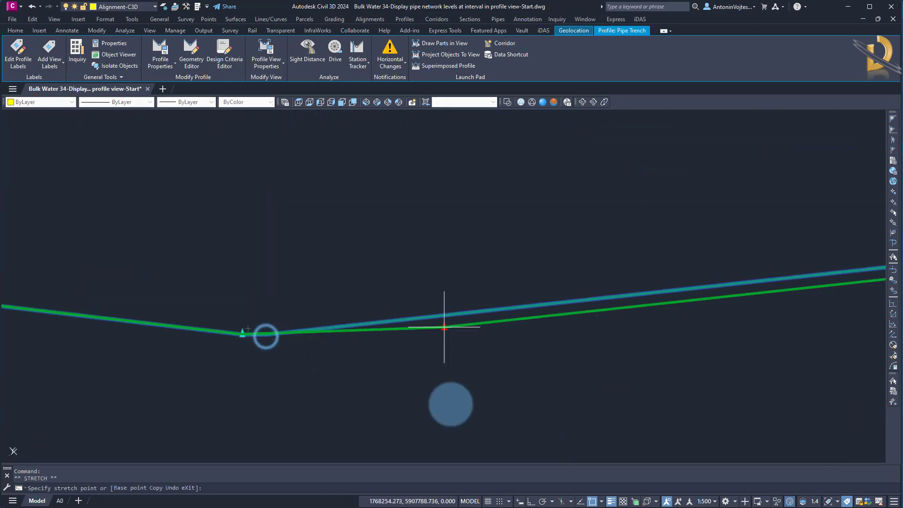
{"action": "key", "text": "Escape"}
{"action": "right_click", "coordinate": [355, 314]}
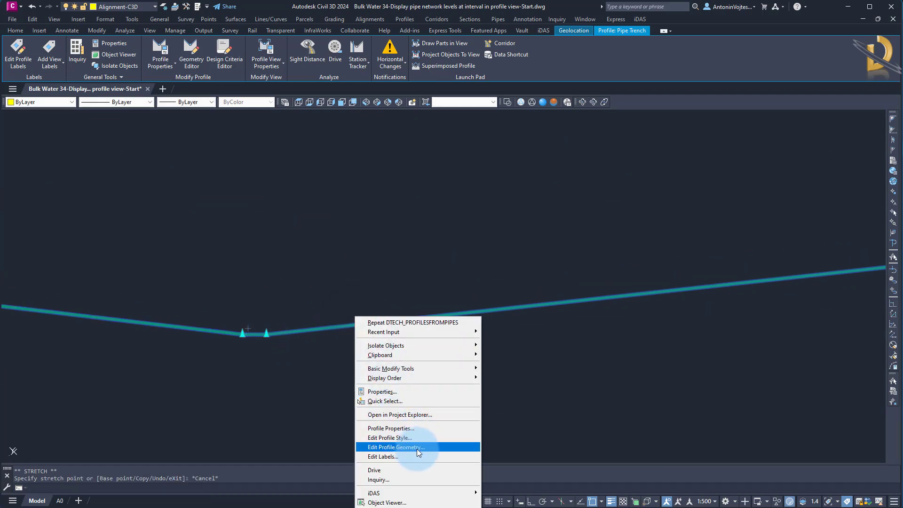
{"action": "key", "text": "Escape"}
{"action": "key", "text": "Escape"}
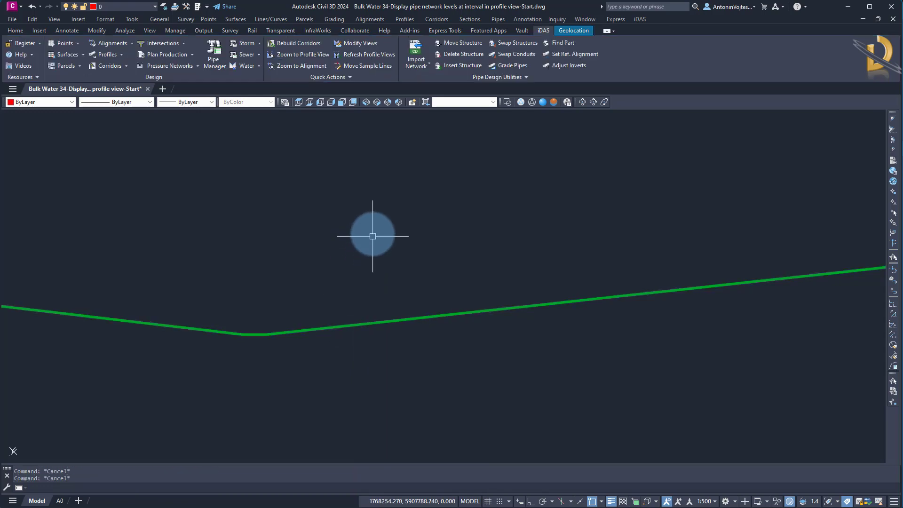
In the profile view's band properties, set Profile1 to Pipe Invert for the DISTANCE AT INTERVAL and GROUND LEVELS AT INTERVAL bands.
{"action": "scroll", "coordinate": [374, 283], "scroll_direction": "down", "scroll_amount": 5}
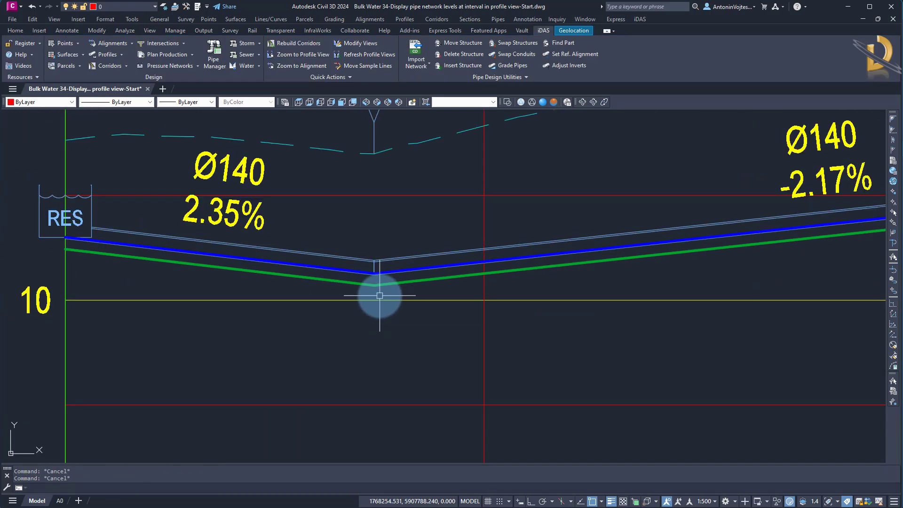
{"action": "scroll", "coordinate": [379, 295], "scroll_direction": "down", "scroll_amount": 6}
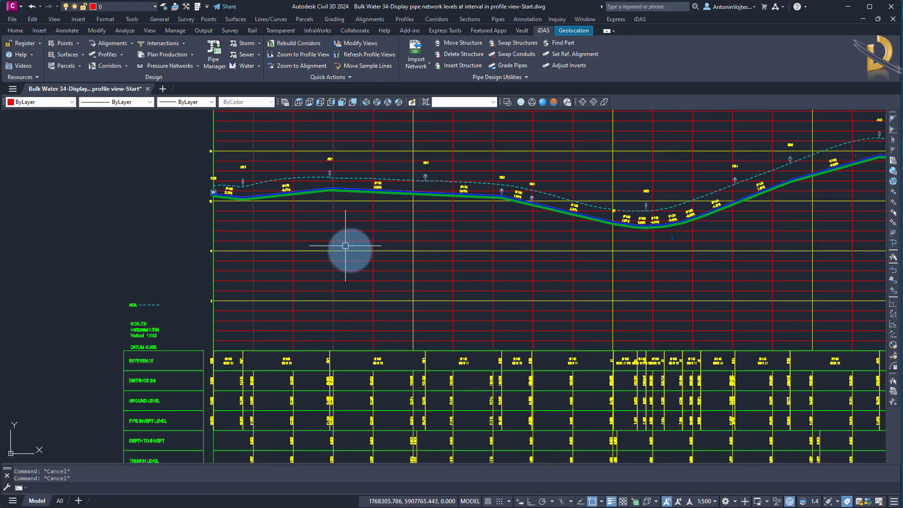
{"action": "scroll", "coordinate": [353, 258], "scroll_direction": "down", "scroll_amount": 2}
{"action": "middle_click_drag", "start_coordinate": [383, 272], "coordinate": [285, 224]}
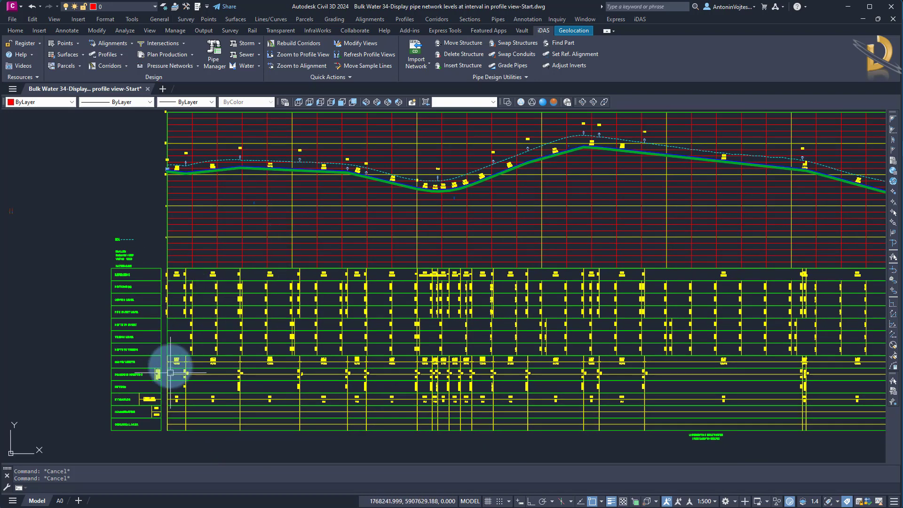
{"action": "left_click", "coordinate": [236, 217]}
{"action": "right_click", "coordinate": [238, 218]}
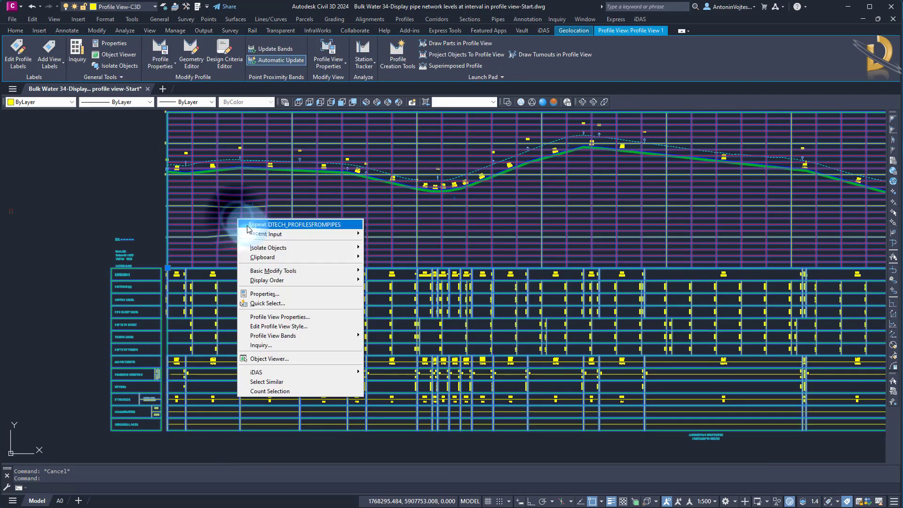
{"action": "left_click", "coordinate": [298, 318]}
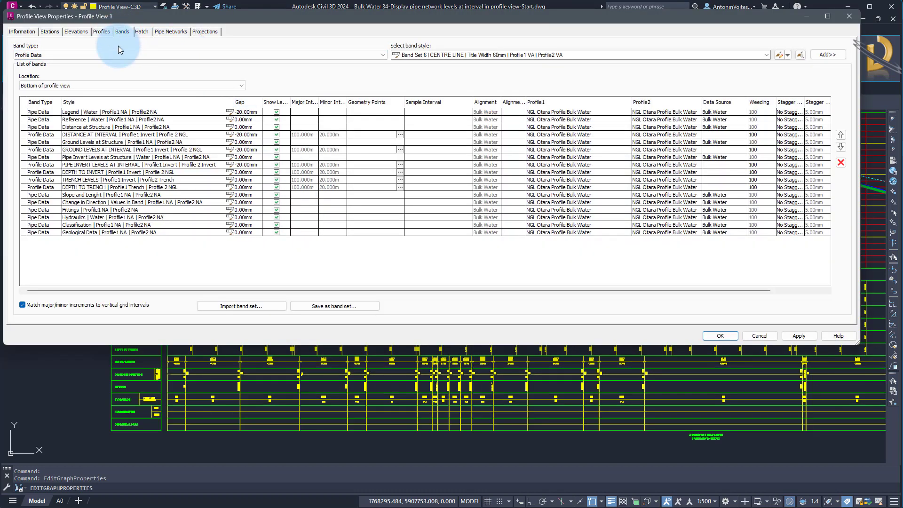
{"action": "left_click", "coordinate": [122, 135]}
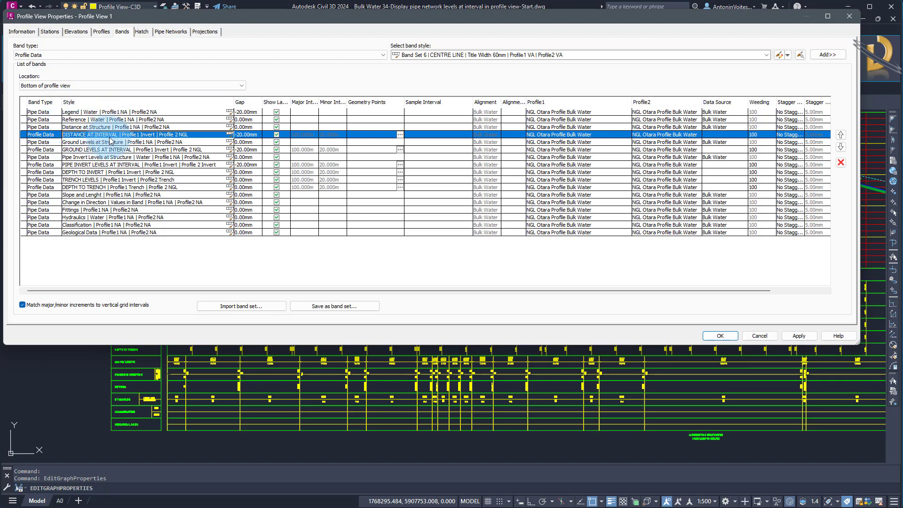
{"action": "left_click", "coordinate": [599, 136]}
{"action": "left_click", "coordinate": [555, 157]}
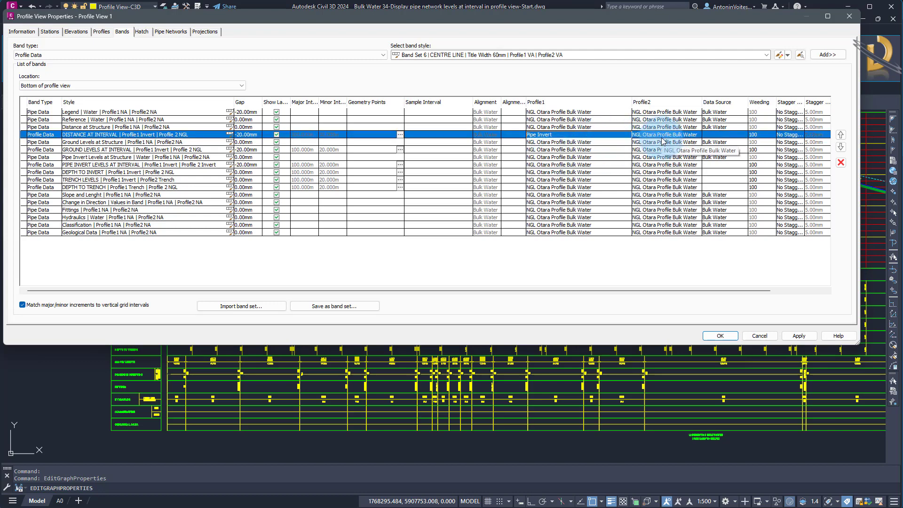
{"action": "left_click", "coordinate": [143, 150]}
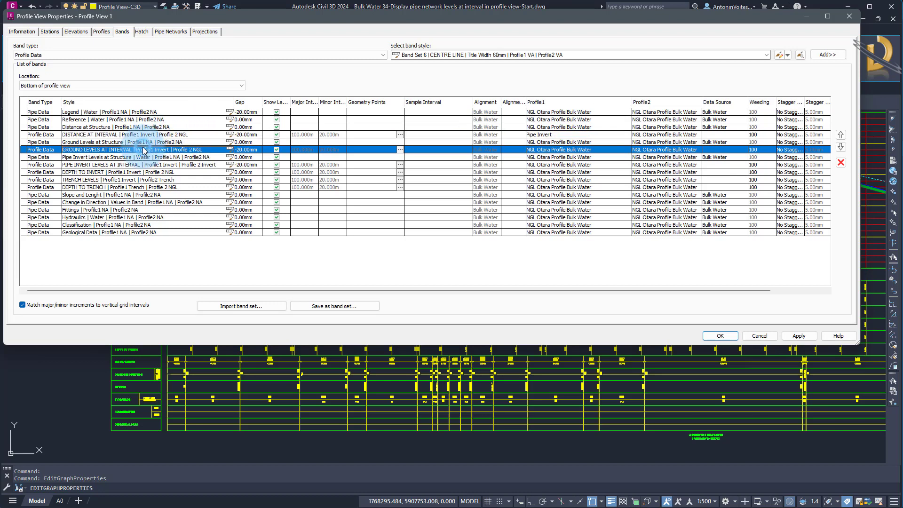
{"action": "left_click", "coordinate": [565, 155]}
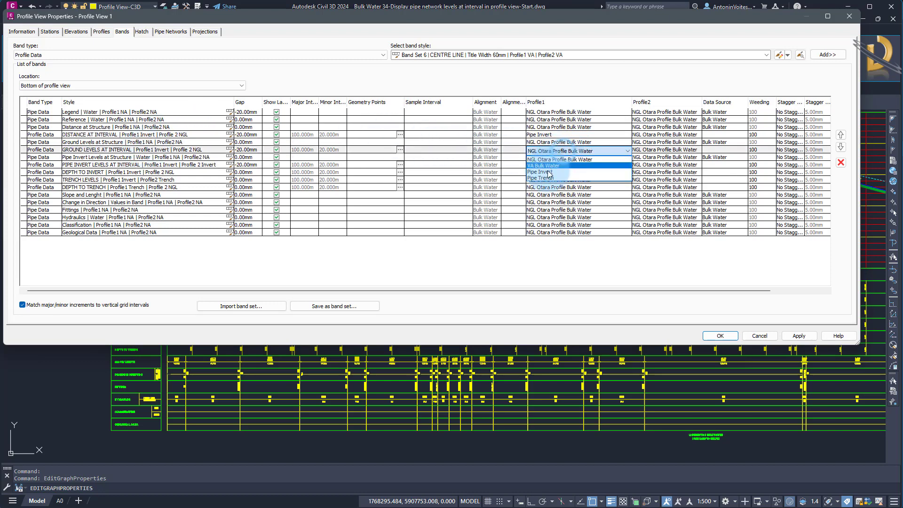
{"action": "left_click", "coordinate": [555, 165]}
Set both Profile1 and Profile2 of the PIPE INVERT LEVELS AT INTERVAL band to Pipe Invert.
{"action": "left_click", "coordinate": [154, 166]}
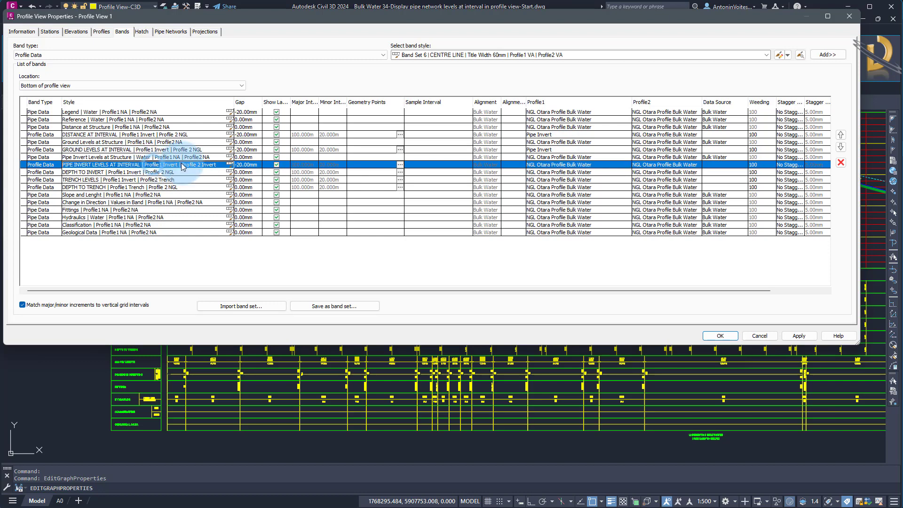
{"action": "left_click", "coordinate": [570, 165]}
{"action": "left_click", "coordinate": [572, 166]}
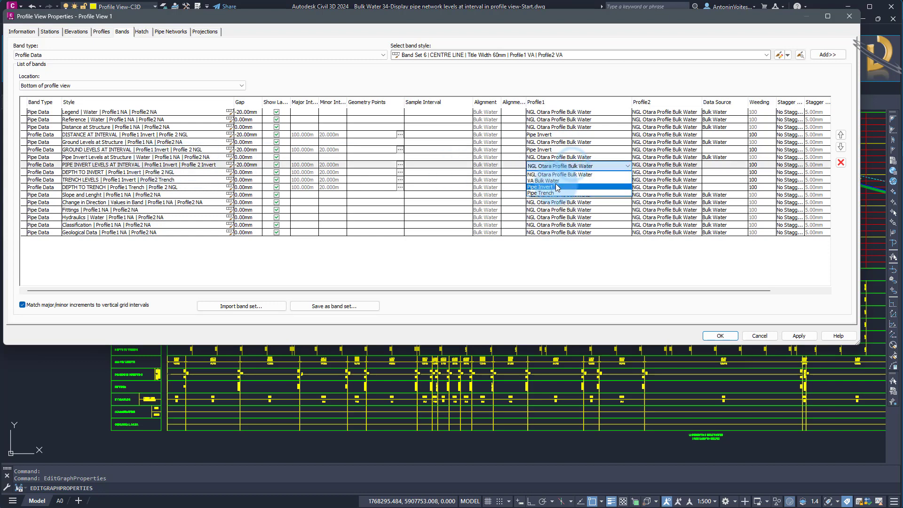
{"action": "left_click", "coordinate": [541, 187]}
{"action": "left_click", "coordinate": [665, 164]}
{"action": "left_click", "coordinate": [666, 165]}
{"action": "left_click", "coordinate": [663, 188]}
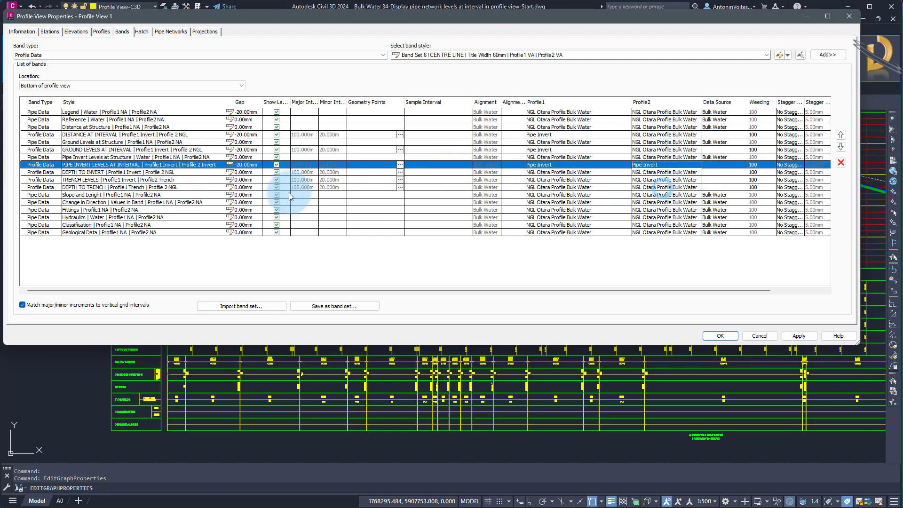
Set Profile1 to Pipe Invert for the DEPTH TO INVERT and TRENCH LEVELS bands, and Profile2 of TRENCH LEVELS to Pipe Trench.
{"action": "left_click", "coordinate": [133, 173]}
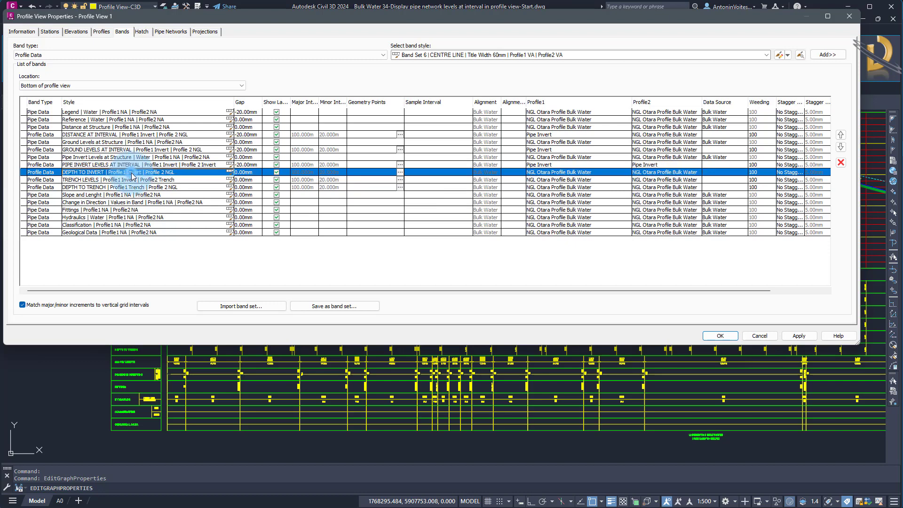
{"action": "left_click", "coordinate": [564, 173]}
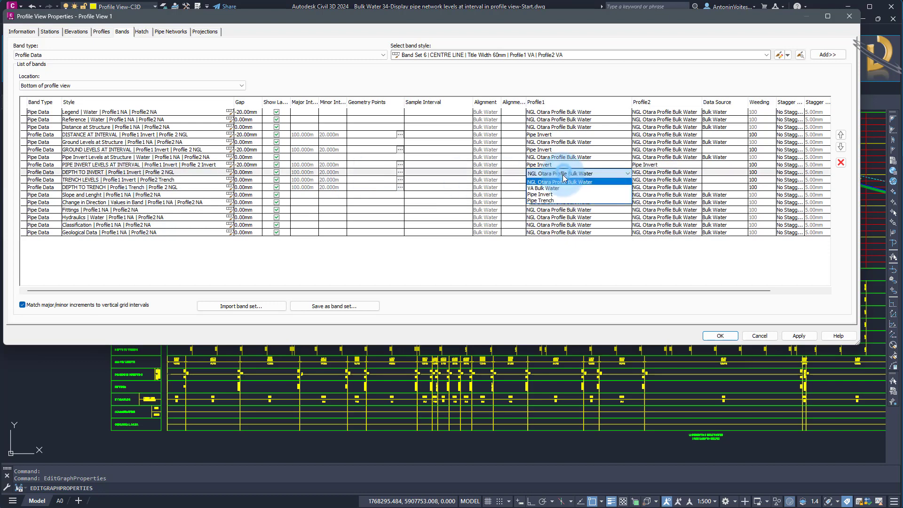
{"action": "left_click", "coordinate": [545, 195]}
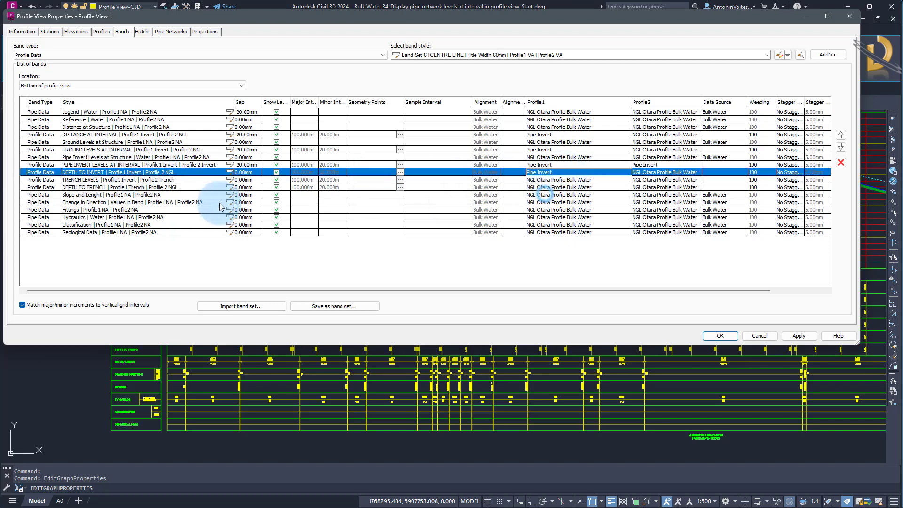
{"action": "left_click", "coordinate": [116, 181]}
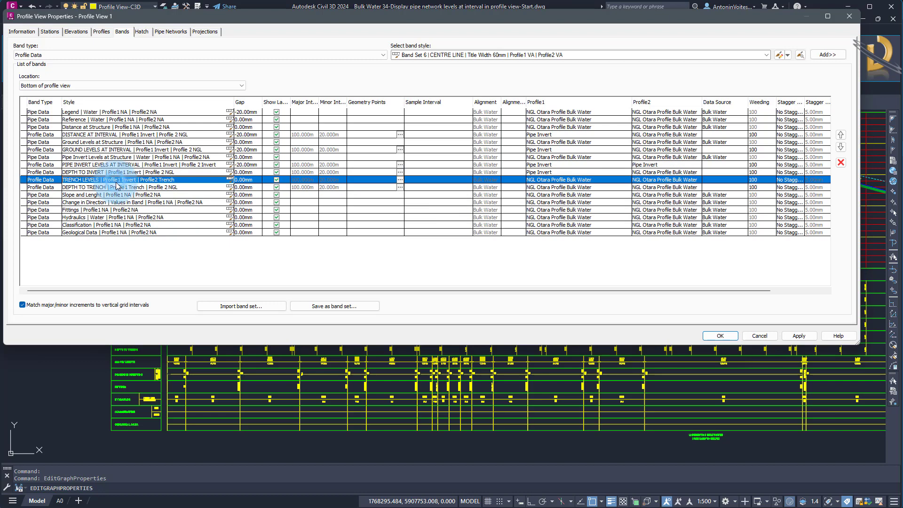
{"action": "left_click", "coordinate": [564, 180]}
{"action": "left_click", "coordinate": [546, 202]}
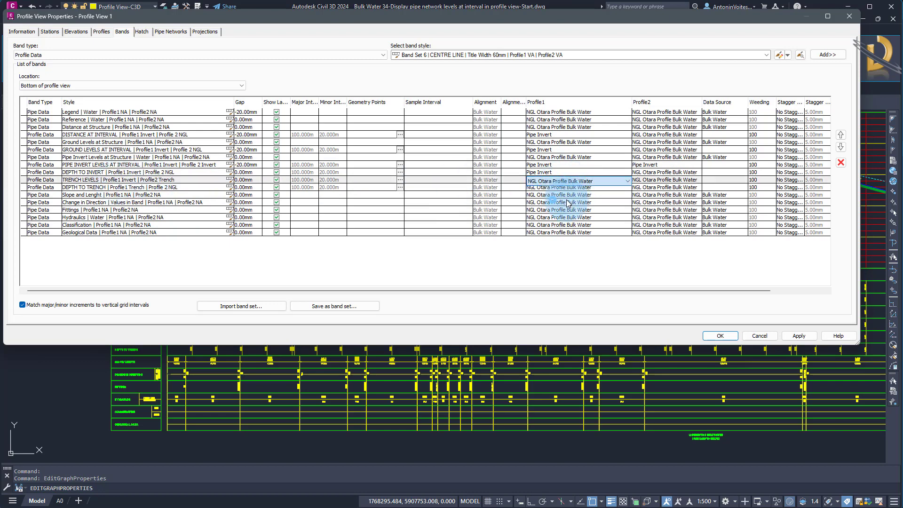
{"action": "left_click", "coordinate": [661, 183]}
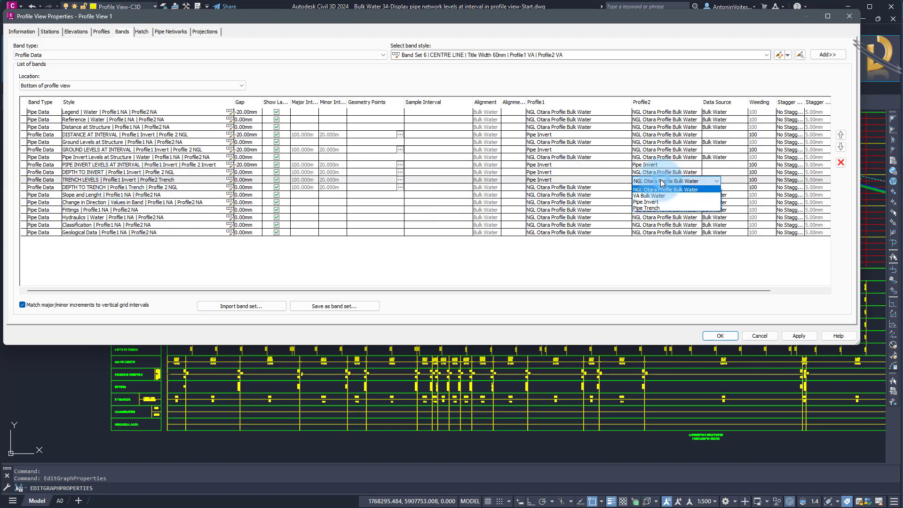
{"action": "left_click", "coordinate": [657, 207]}
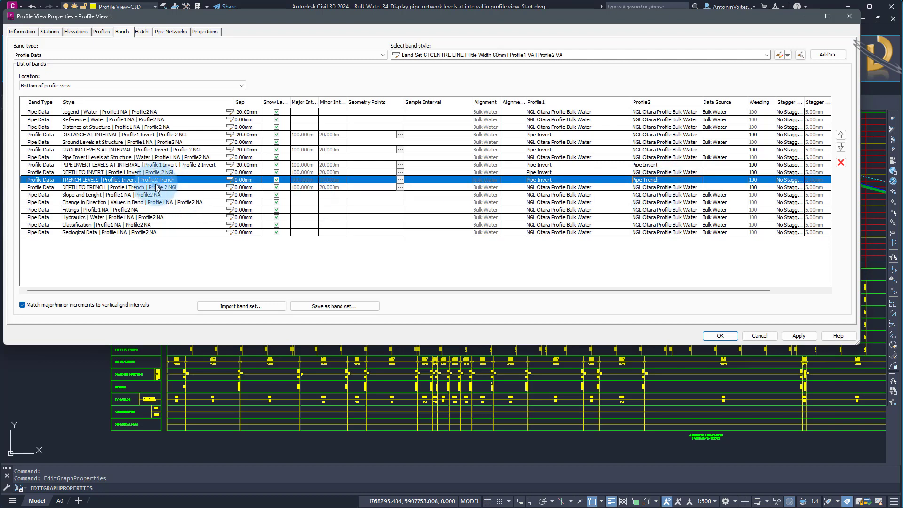
Set Profile1 of the DEPTH TO TRENCH band to Pipe Trench and apply the band changes to the profile view.
{"action": "left_click", "coordinate": [179, 187]}
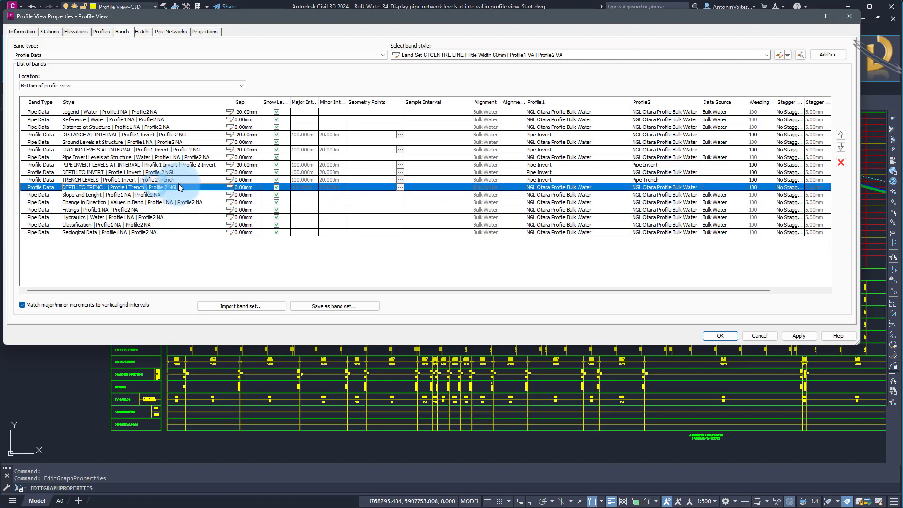
{"action": "left_click", "coordinate": [583, 188]}
{"action": "left_click", "coordinate": [553, 211]}
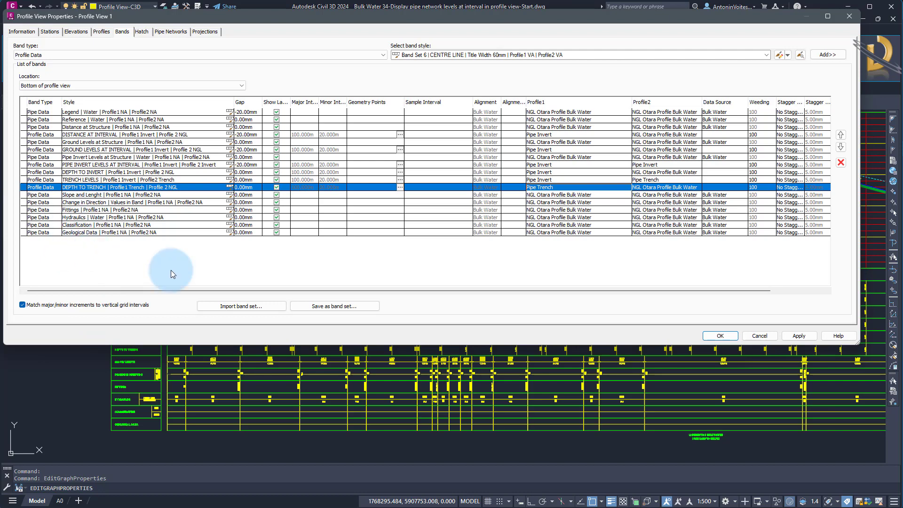
{"action": "left_click", "coordinate": [720, 336]}
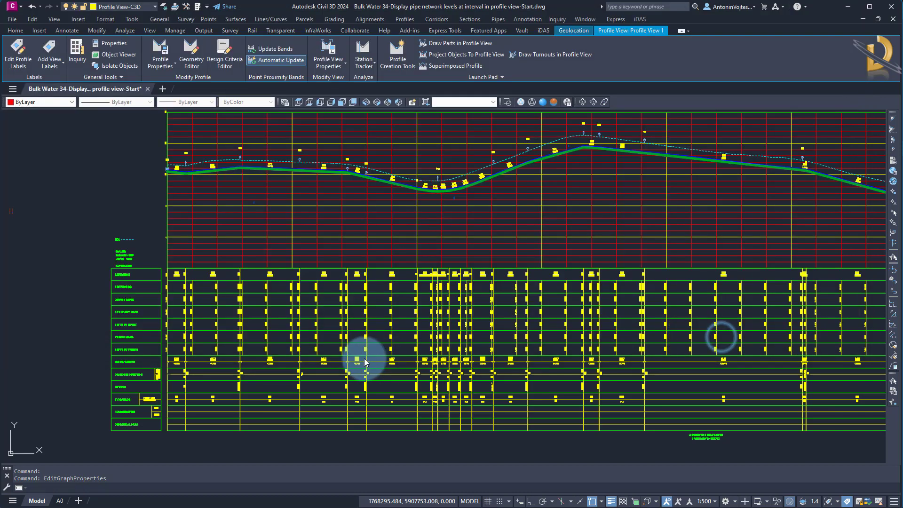
Examine the ground, pipe invert and trench levels and depths at structures and intervals in the profile view's bands.
{"action": "mouse_move", "coordinate": [237, 338]}
{"action": "middle_mouse_down"}
{"action": "mouse_move", "coordinate": [268, 322]}
{"action": "mouse_move", "coordinate": [211, 256]}
{"action": "middle_mouse_up"}
{"action": "scroll", "coordinate": [222, 282], "scroll_direction": "up", "scroll_amount": 6}
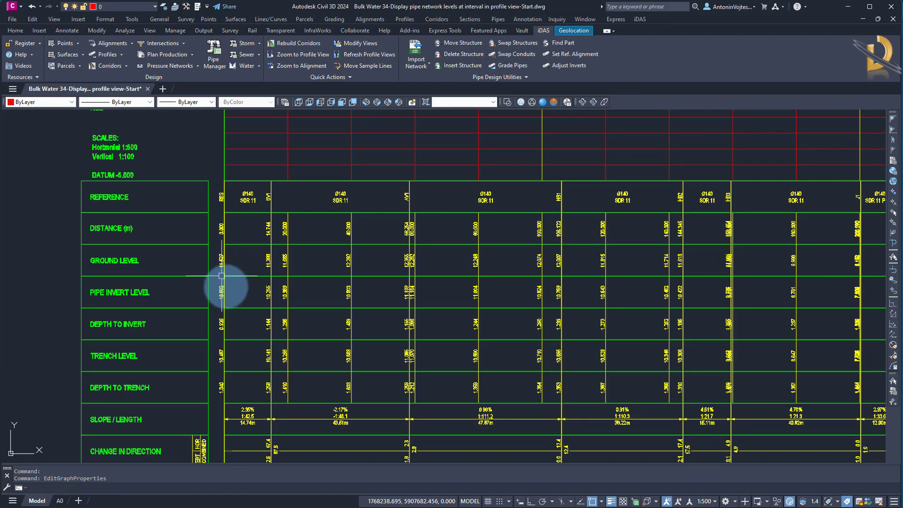
{"action": "middle_click_drag", "start_coordinate": [582, 276], "coordinate": [128, 255]}
{"action": "middle_click_drag", "start_coordinate": [582, 245], "coordinate": [403, 300]}
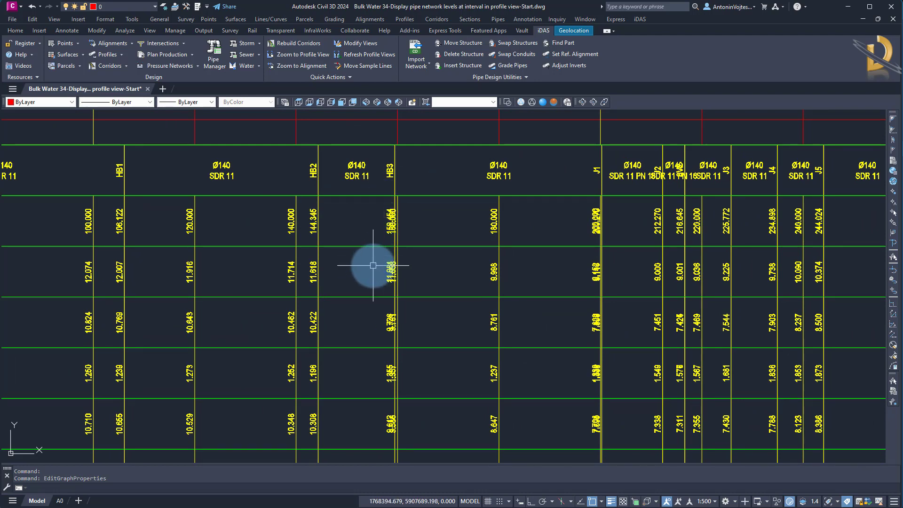
{"action": "scroll", "coordinate": [454, 242], "scroll_direction": "down", "scroll_amount": 5}
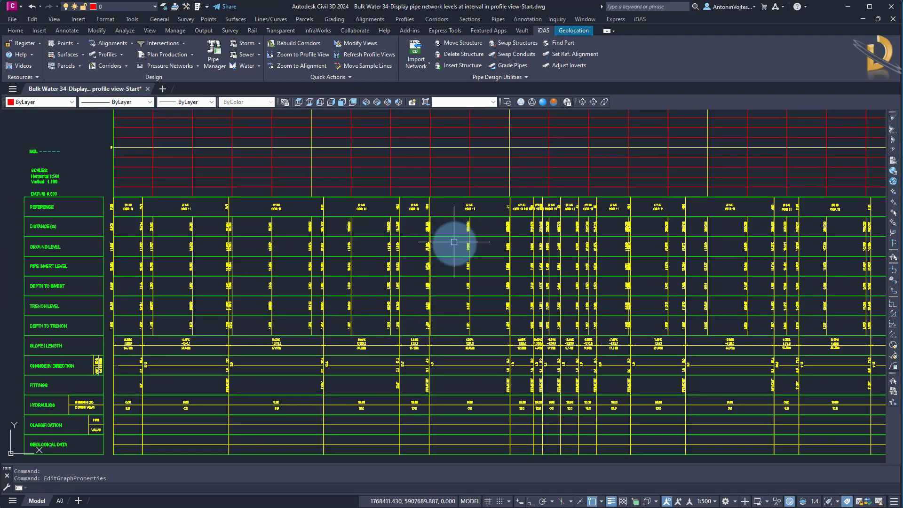
{"action": "scroll", "coordinate": [454, 242], "scroll_direction": "down", "scroll_amount": 3}
{"action": "scroll", "coordinate": [383, 296], "scroll_direction": "down", "scroll_amount": 2}
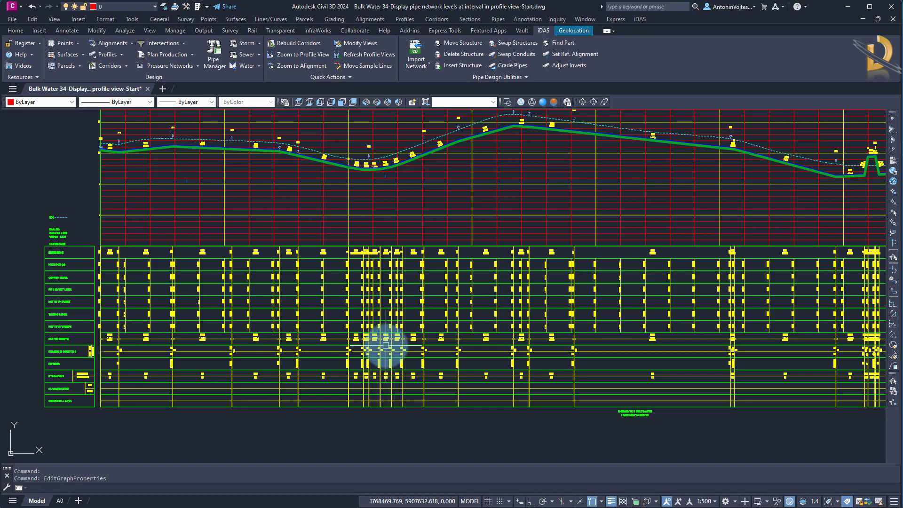
{"action": "scroll", "coordinate": [400, 334], "scroll_direction": "down", "scroll_amount": 3}
{"action": "scroll", "coordinate": [383, 328], "scroll_direction": "up", "scroll_amount": 2}
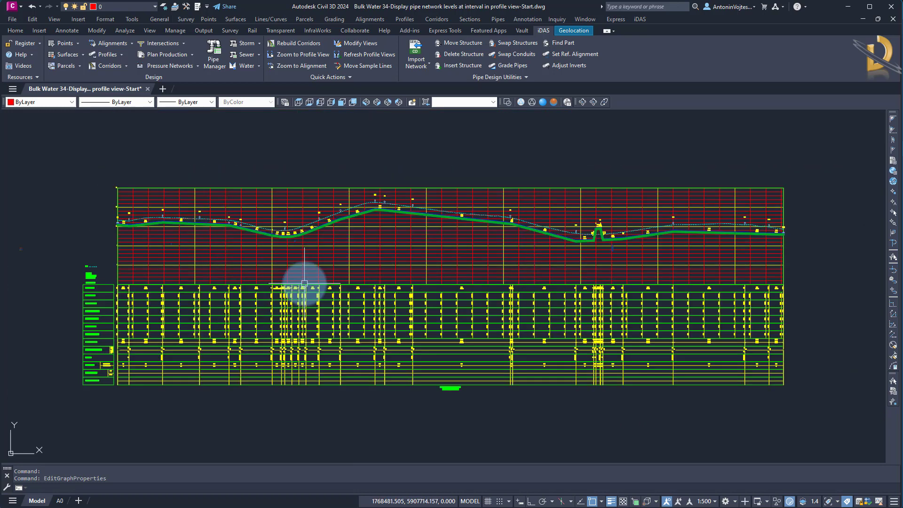
Review the Profile1, Profile2 and Data Source assignments in the profile view's band list, leaving them as they are.
{"action": "left_click", "coordinate": [305, 284]}
{"action": "right_click", "coordinate": [351, 260]}
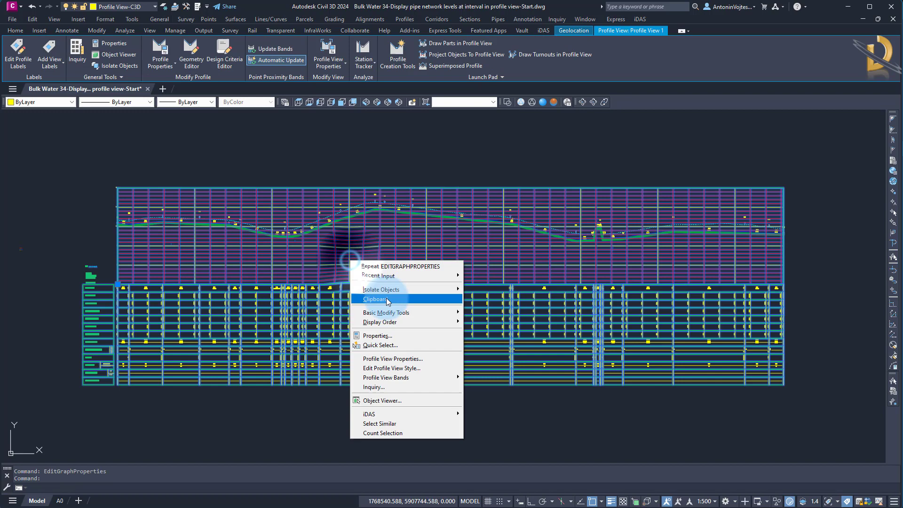
{"action": "left_click", "coordinate": [390, 361]}
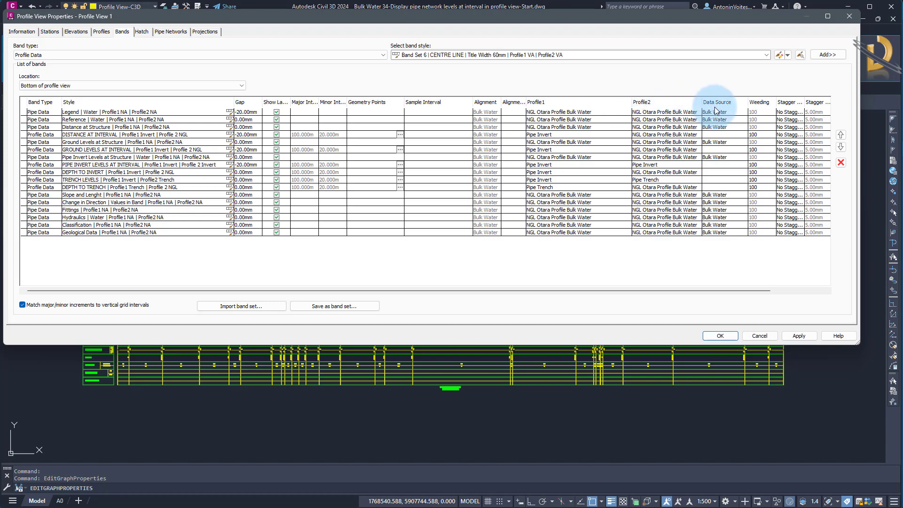
{"action": "left_click", "coordinate": [759, 337]}
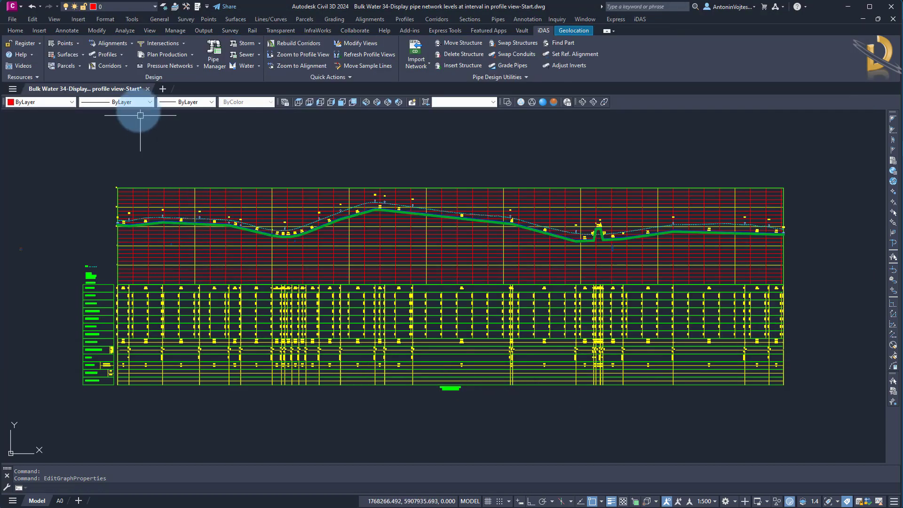
Export the profile view's band settings to an XML file on the Desktop.
{"action": "left_click", "coordinate": [123, 56]}
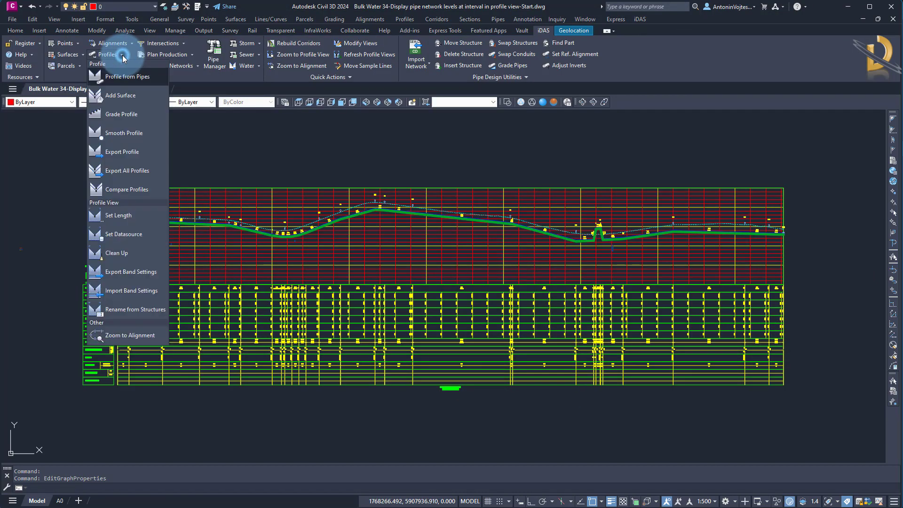
{"action": "left_click", "coordinate": [130, 277]}
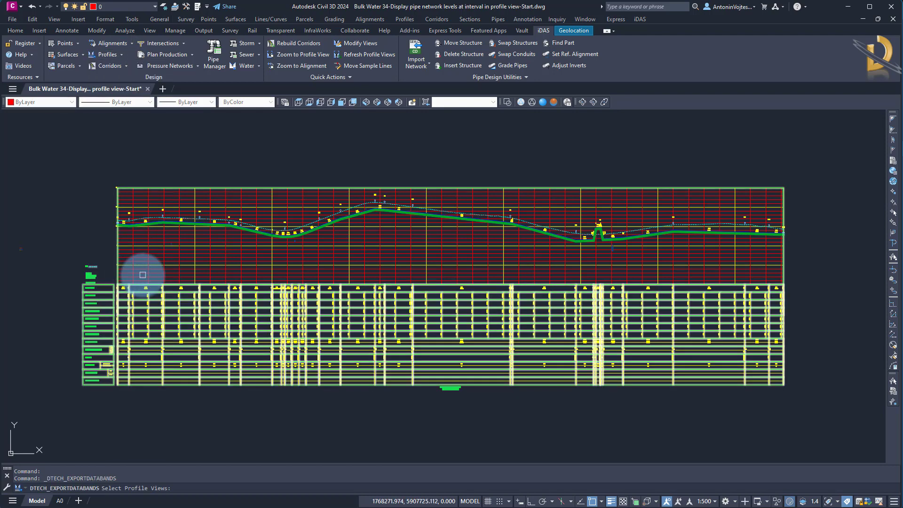
{"action": "left_click", "coordinate": [580, 192]}
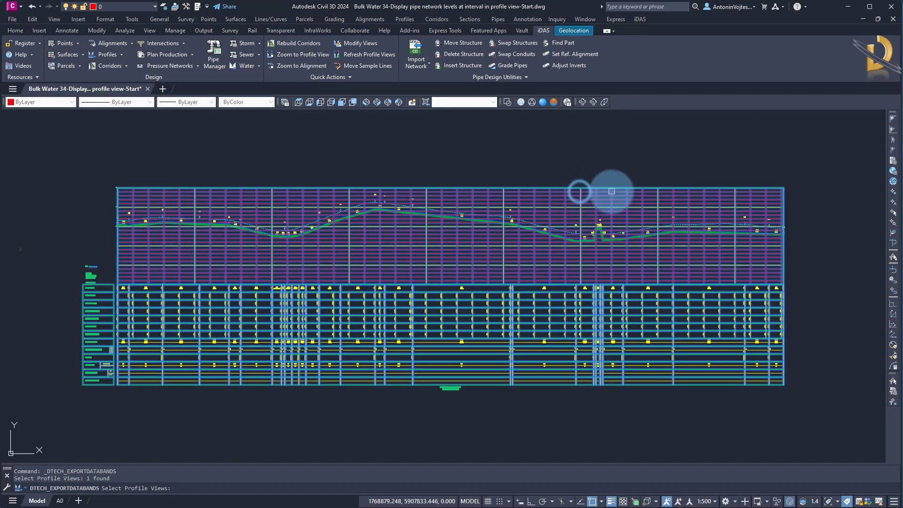
{"action": "right_click", "coordinate": [559, 170]}
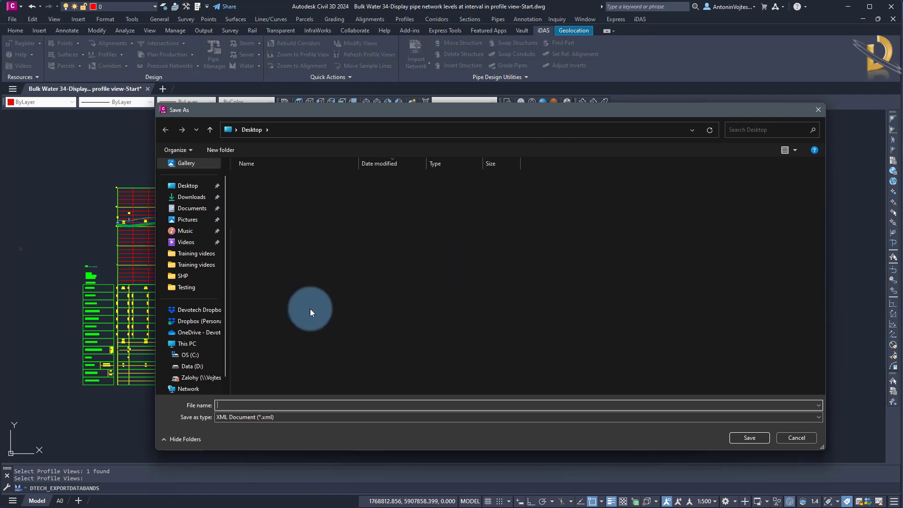
{"action": "left_click", "coordinate": [225, 408]}
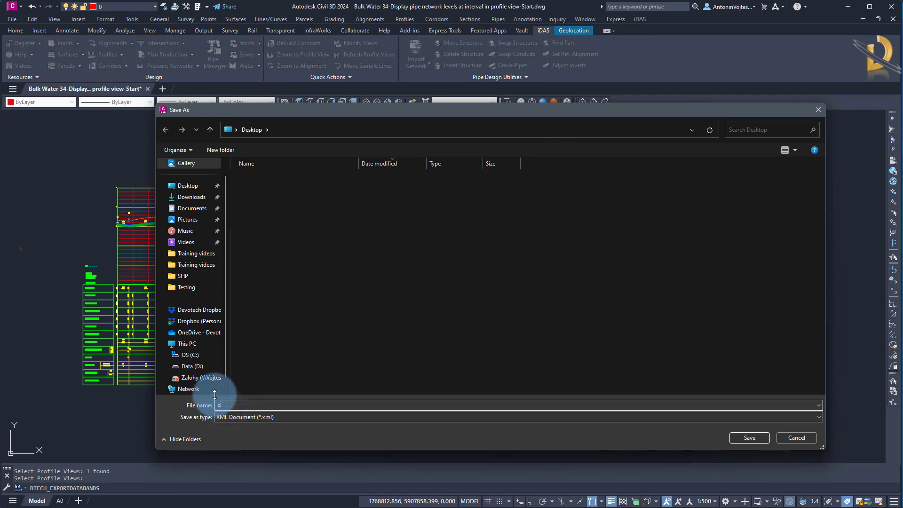
{"action": "key", "text": "Return"}
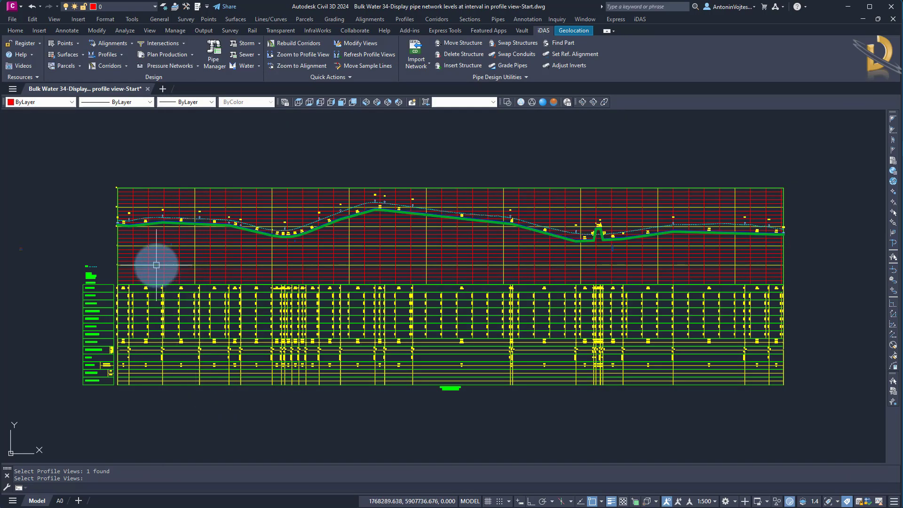
Lower the shared end of the two pipes at the first low point beside the reservoir to about elevation 10.
{"action": "scroll", "coordinate": [136, 210], "scroll_direction": "up", "scroll_amount": 6}
{"action": "scroll", "coordinate": [136, 209], "scroll_direction": "up", "scroll_amount": 6}
{"action": "middle_click_drag", "start_coordinate": [162, 291], "coordinate": [481, 226]}
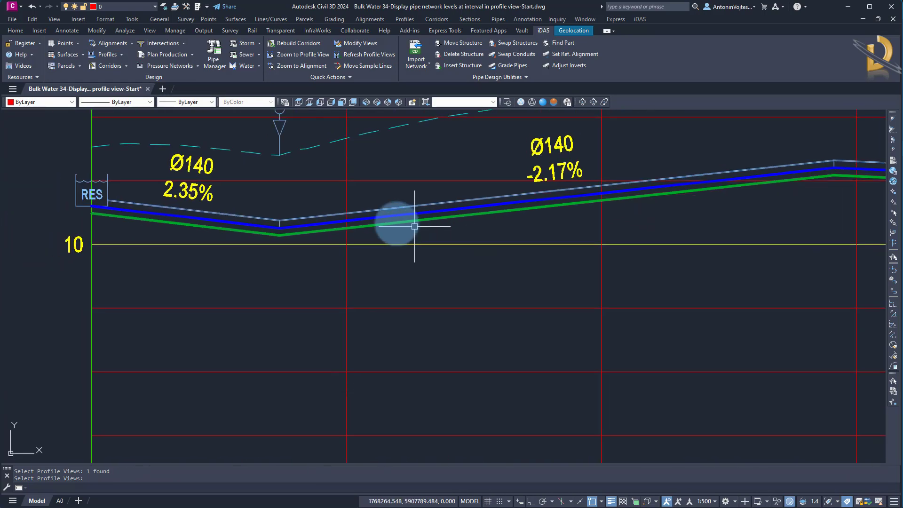
{"action": "key", "text": "Escape"}
{"action": "scroll", "coordinate": [300, 221], "scroll_direction": "up", "scroll_amount": 4}
{"action": "left_click", "coordinate": [276, 217]}
{"action": "left_click", "coordinate": [214, 215]}
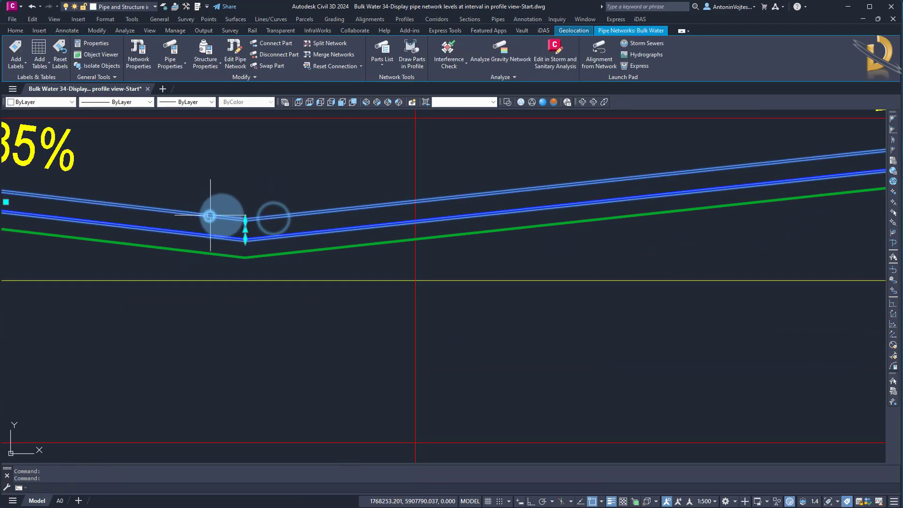
{"action": "left_click", "coordinate": [245, 219]}
{"action": "left_click", "coordinate": [243, 280]}
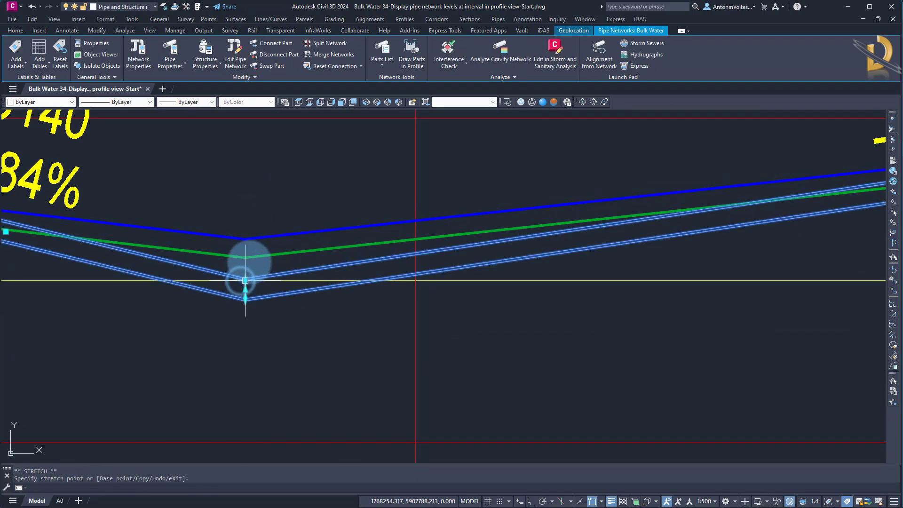
{"action": "key", "text": "Escape"}
{"action": "left_click", "coordinate": [257, 254]}
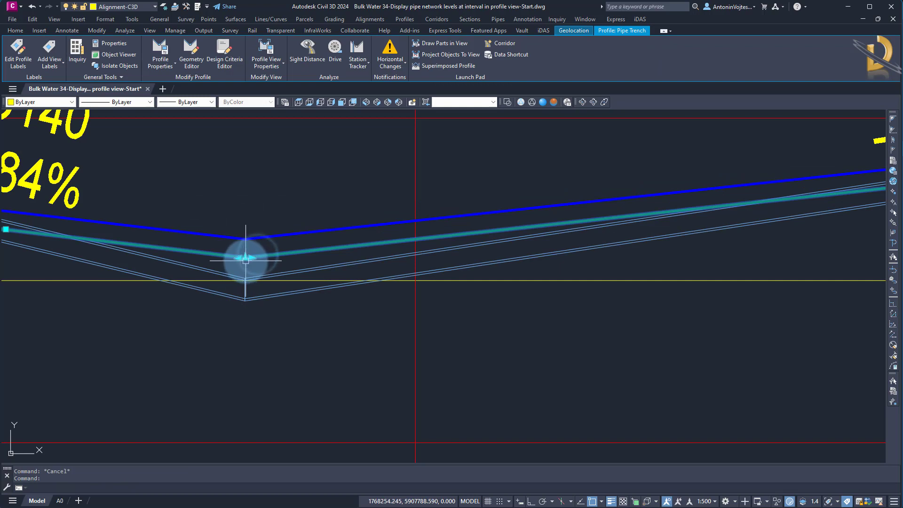
{"action": "left_click", "coordinate": [246, 258]}
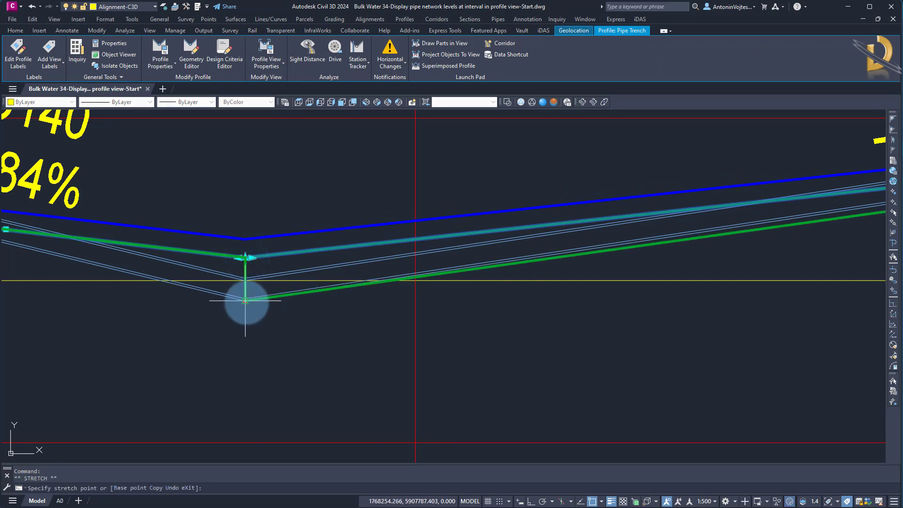
{"action": "key", "text": "Escape"}
{"action": "key", "text": "Escape"}
Set up Profile from Pipes for the Bulk Water network with Invert and Trench references and a trench depth of 0.1 below the pipe.
{"action": "scroll", "coordinate": [268, 218], "scroll_direction": "down", "scroll_amount": 8}
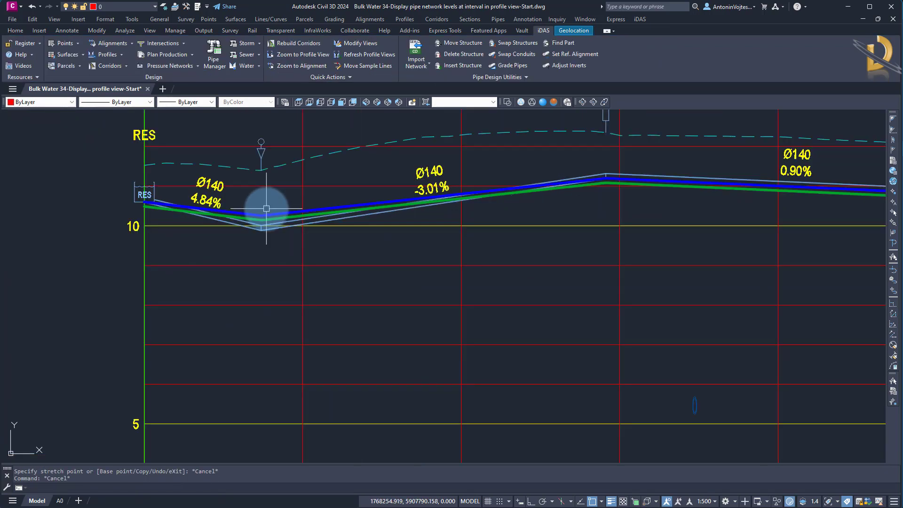
{"action": "scroll", "coordinate": [270, 231], "scroll_direction": "down", "scroll_amount": 4}
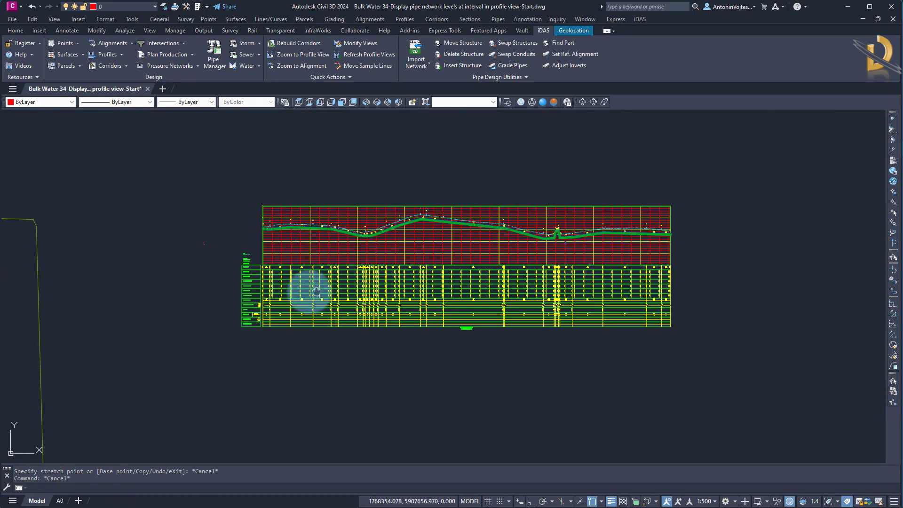
{"action": "middle_click_drag", "start_coordinate": [308, 294], "coordinate": [227, 304]}
{"action": "scroll", "coordinate": [259, 286], "scroll_direction": "up", "scroll_amount": 2}
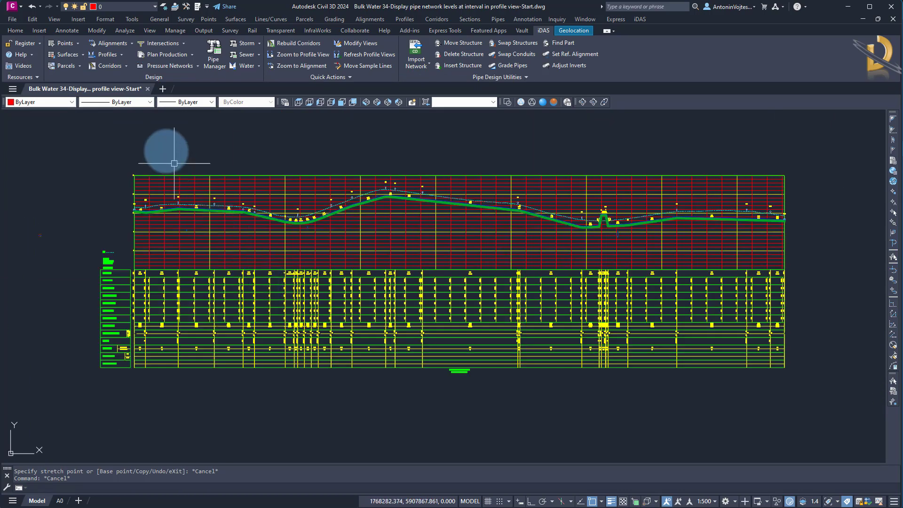
{"action": "left_click", "coordinate": [120, 57]}
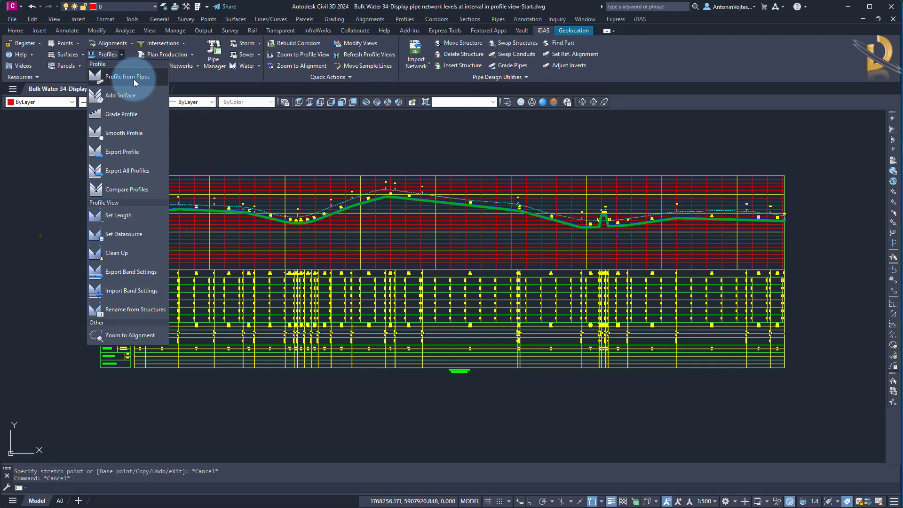
{"action": "left_click", "coordinate": [133, 78]}
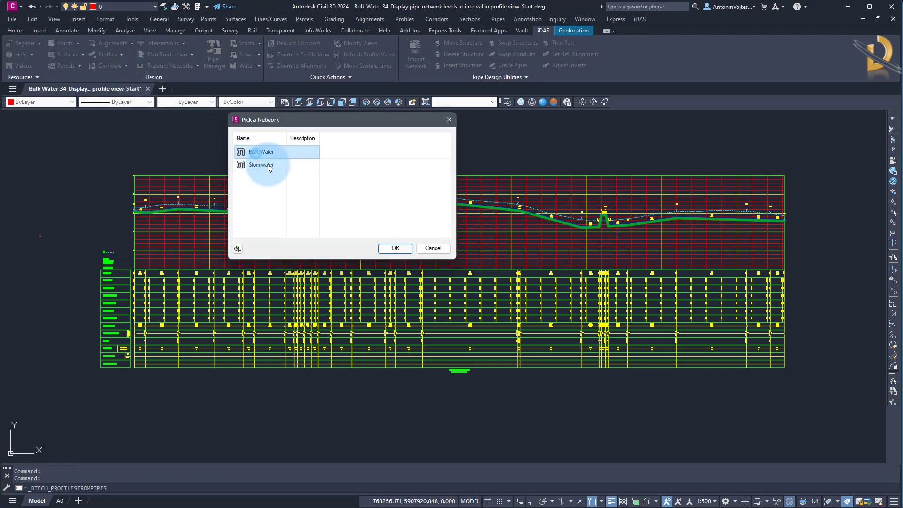
{"action": "left_click", "coordinate": [388, 247]}
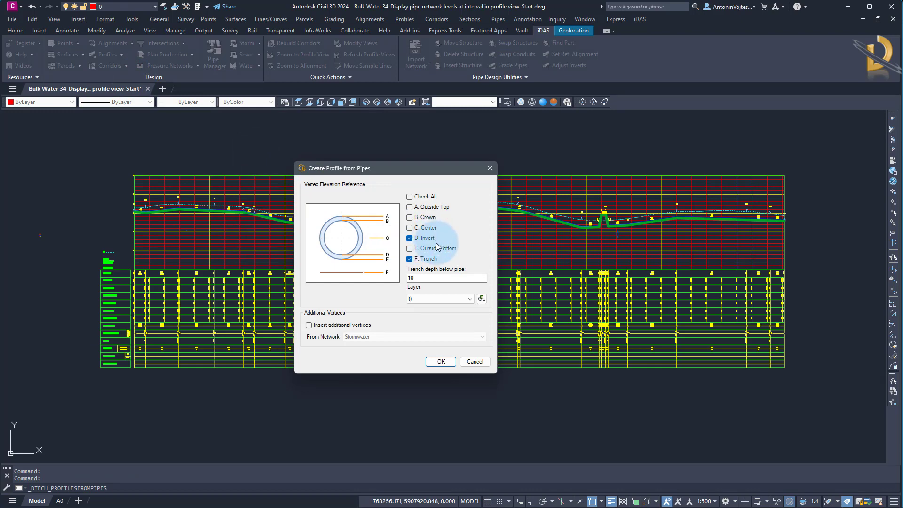
{"action": "double_click", "coordinate": [416, 278]}
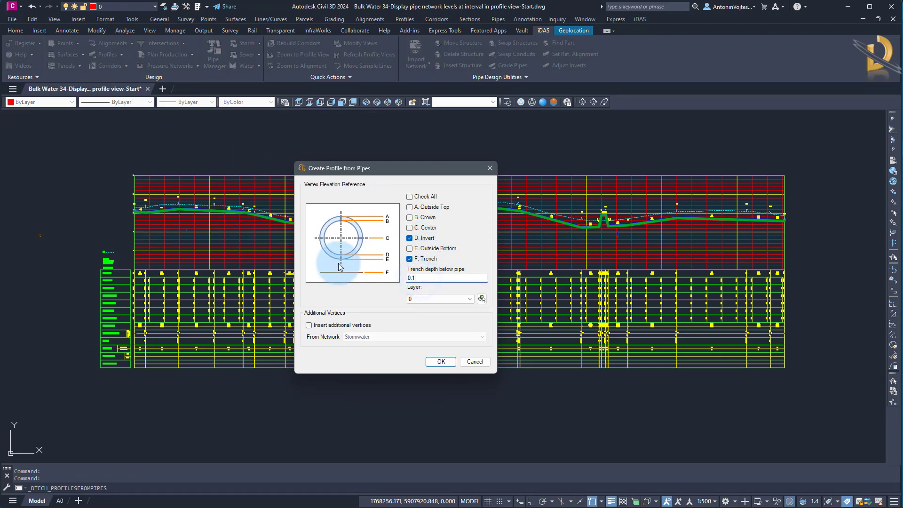
{"action": "left_click", "coordinate": [441, 361]}
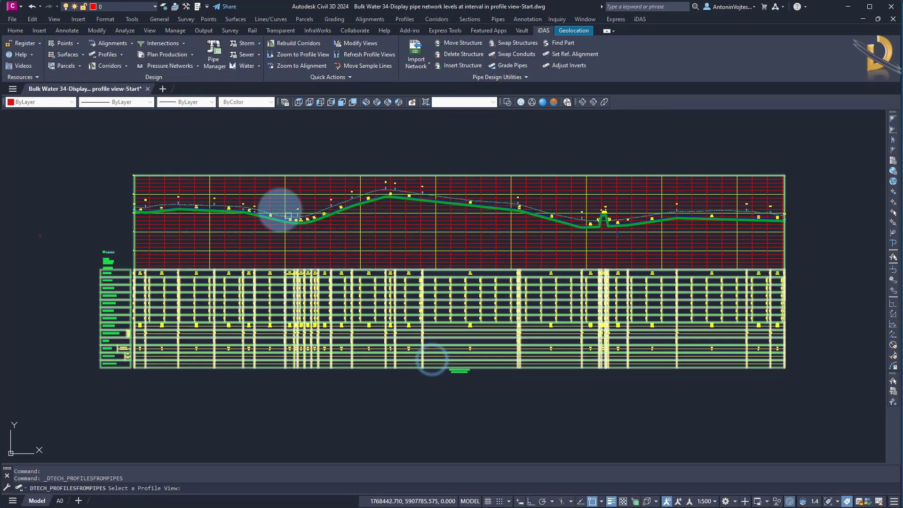
Try to create the profiles in the profile view with the Pipe Invert style, and cancel the remaining style choice.
{"action": "left_click", "coordinate": [278, 207]}
{"action": "left_click", "coordinate": [403, 165]}
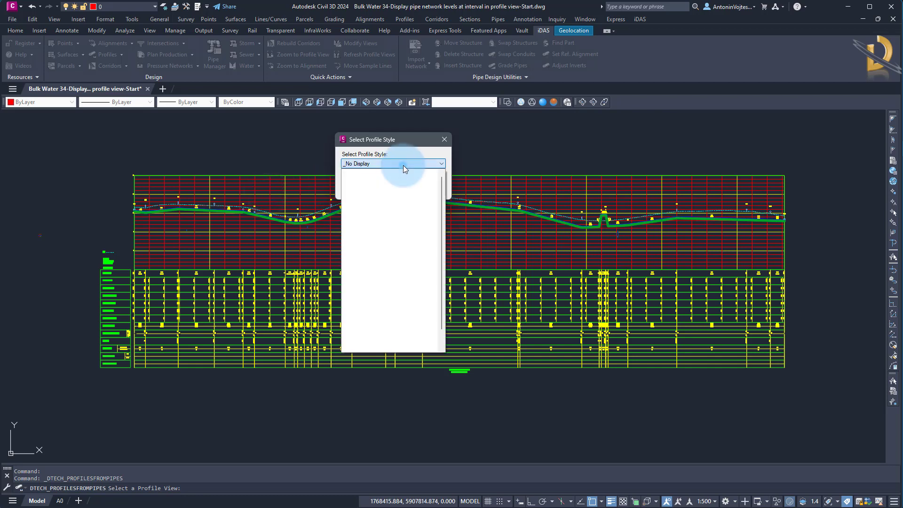
{"action": "left_click", "coordinate": [364, 299]}
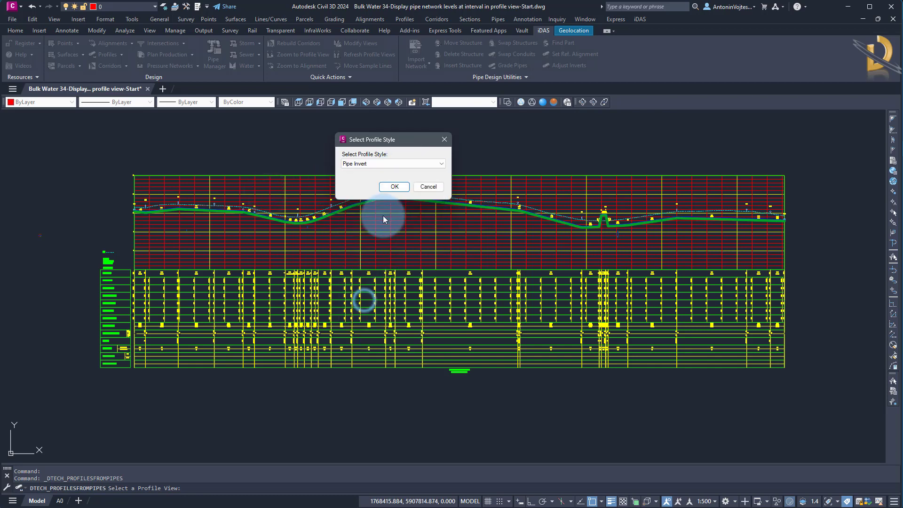
{"action": "left_click", "coordinate": [391, 187]}
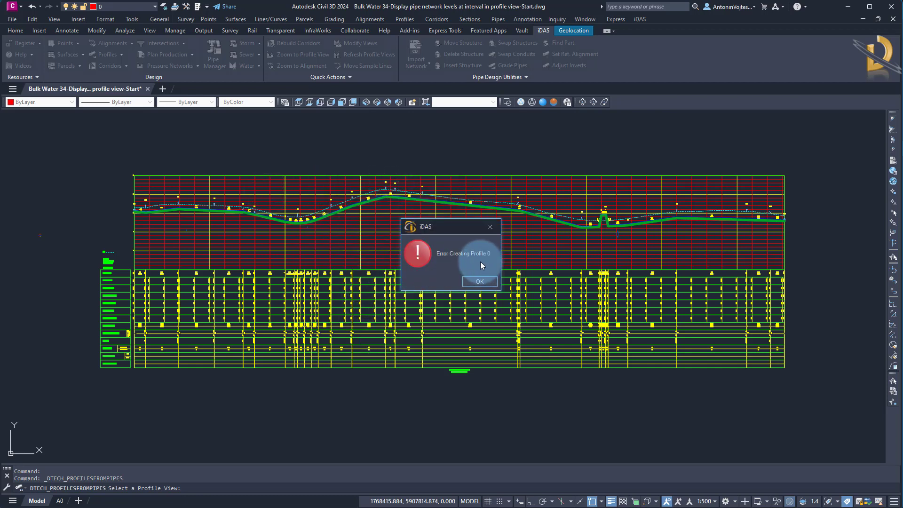
{"action": "left_click", "coordinate": [473, 280]}
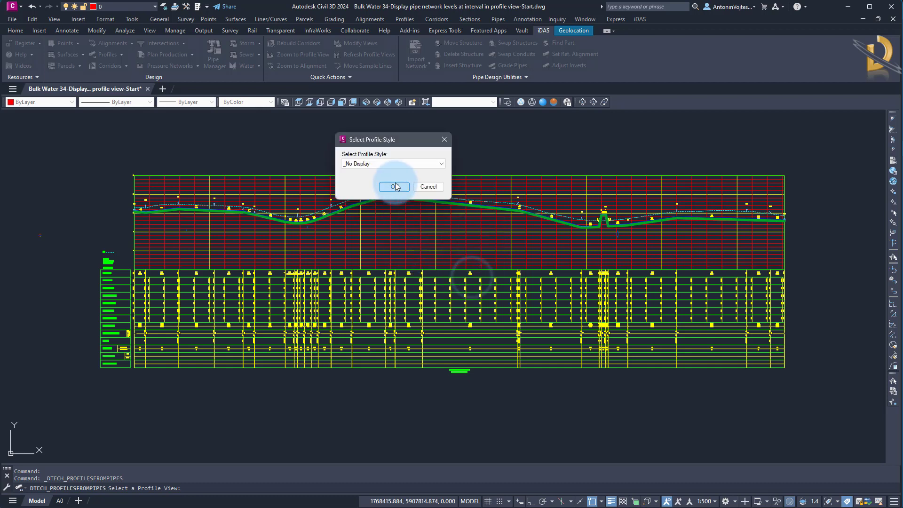
{"action": "left_click", "coordinate": [398, 163]}
{"action": "left_click", "coordinate": [397, 162]}
{"action": "left_click", "coordinate": [428, 186]}
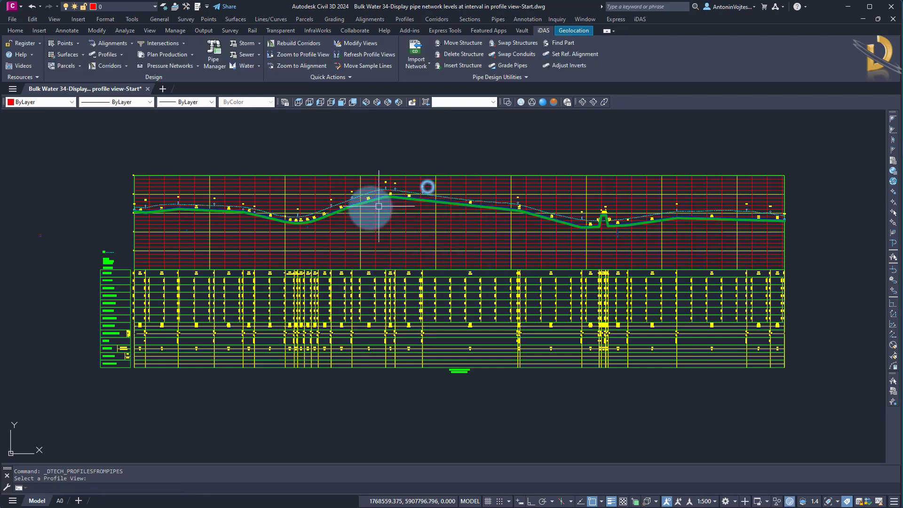
{"action": "key", "text": "Escape"}
List the profiles of the Bulk Water alignment under Miscellaneous Alignments in the Toolspace Prospector.
{"action": "left_click", "coordinate": [15, 30]}
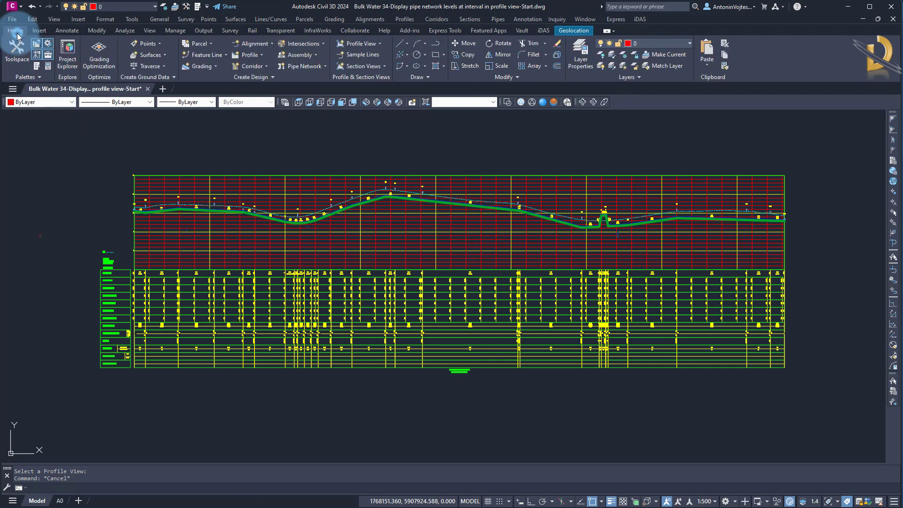
{"action": "left_click", "coordinate": [15, 51]}
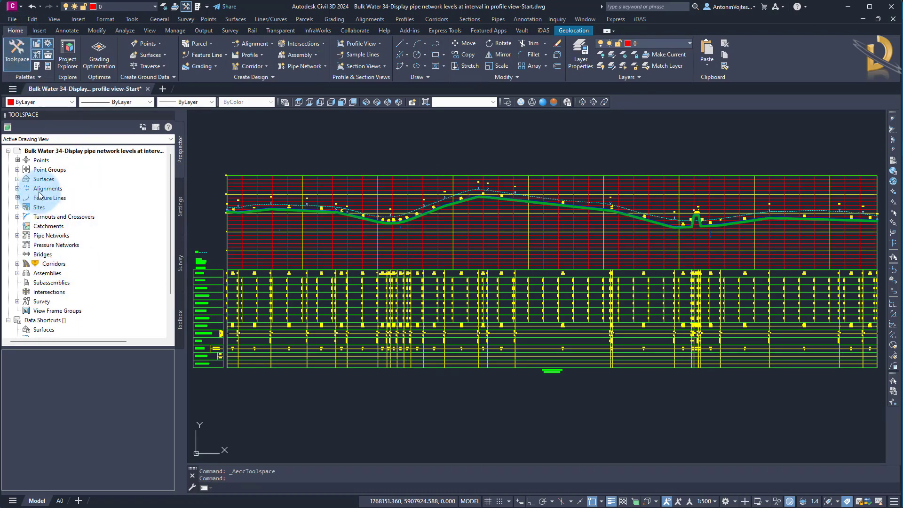
{"action": "double_click", "coordinate": [45, 189]}
{"action": "double_click", "coordinate": [75, 244]}
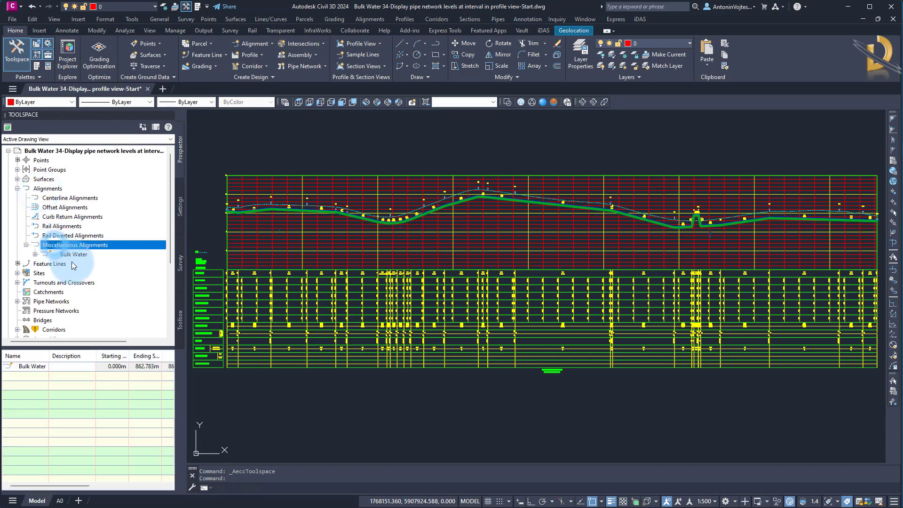
{"action": "double_click", "coordinate": [73, 254]}
{"action": "double_click", "coordinate": [69, 273]}
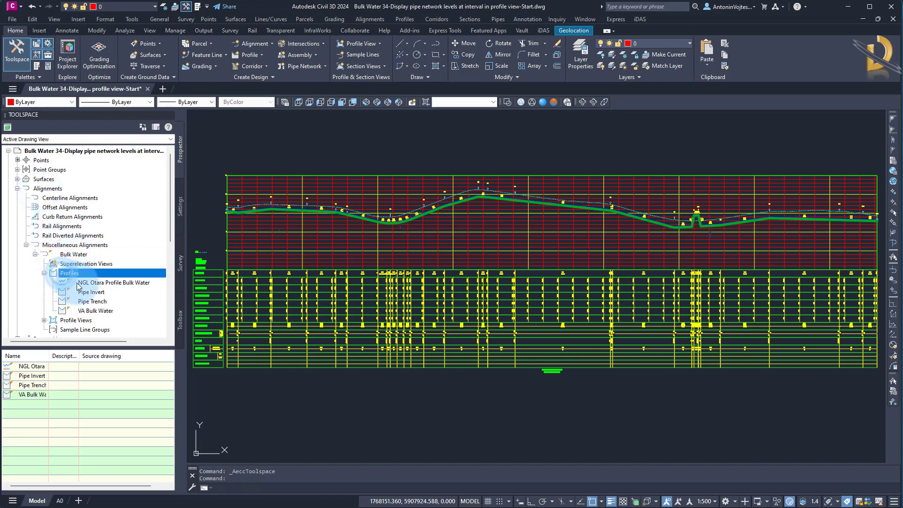
Delete the Pipe Invert and Pipe Trench profiles from the Bulk Water alignment.
{"action": "left_click", "coordinate": [95, 294]}
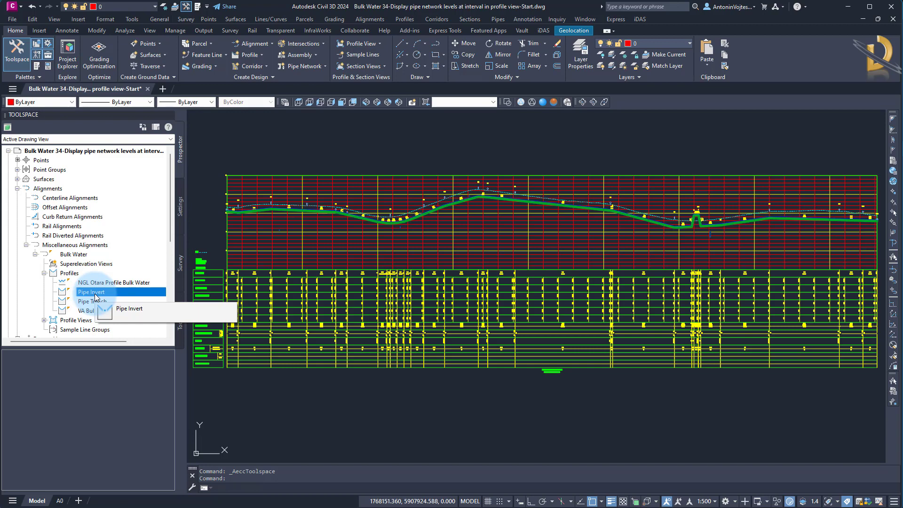
{"action": "right_click", "coordinate": [95, 294]}
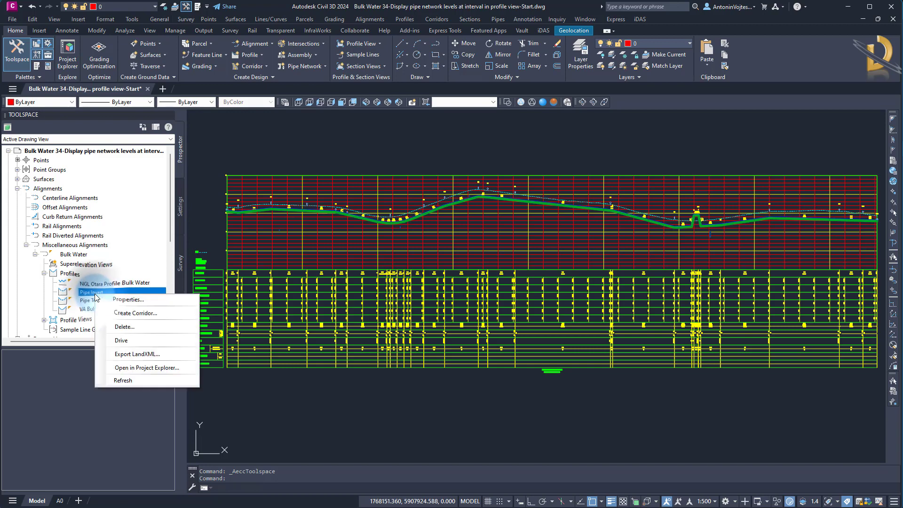
{"action": "left_click", "coordinate": [129, 327]}
{"action": "left_click", "coordinate": [463, 273]}
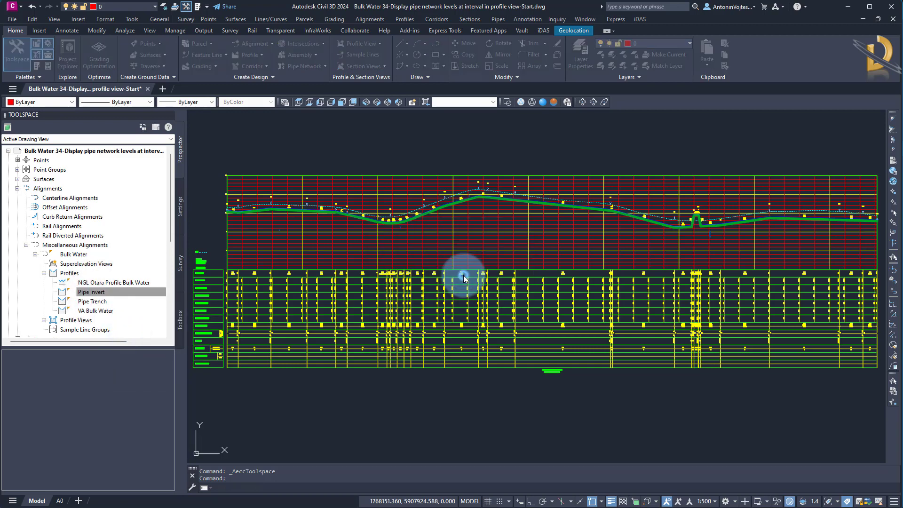
{"action": "right_click", "coordinate": [98, 295]}
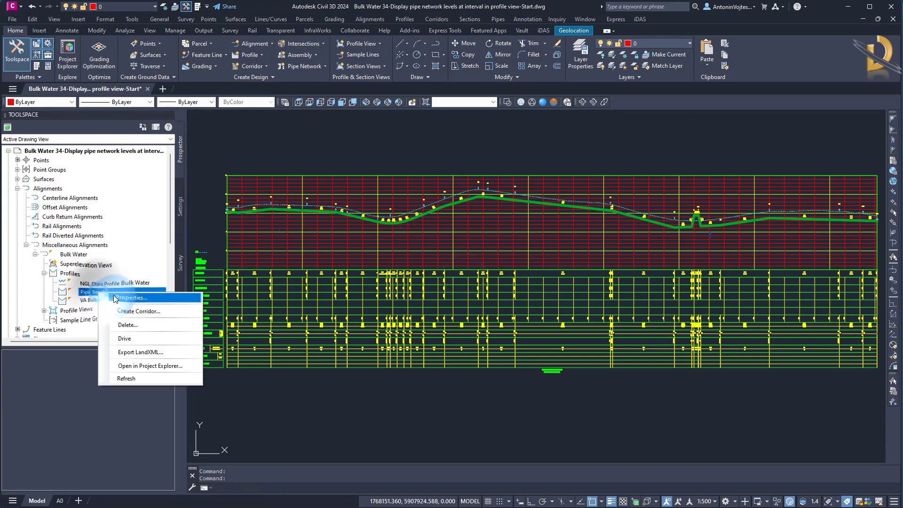
{"action": "left_click", "coordinate": [138, 325]}
{"action": "left_click", "coordinate": [454, 277]}
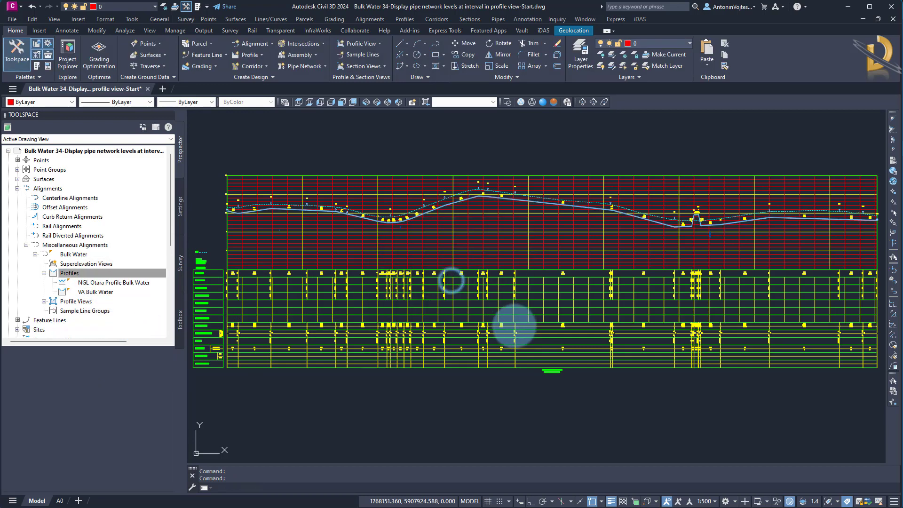
Open the profile view's properties to check the Profile1 and Profile2 assignments of its bands.
{"action": "mouse_move", "coordinate": [343, 293]}
{"action": "middle_mouse_down"}
{"action": "mouse_move", "coordinate": [428, 282]}
{"action": "mouse_move", "coordinate": [398, 226]}
{"action": "middle_mouse_up"}
{"action": "scroll", "coordinate": [428, 282], "scroll_direction": "up", "scroll_amount": 6}
{"action": "scroll", "coordinate": [393, 323], "scroll_direction": "down", "scroll_amount": 8}
{"action": "left_click", "coordinate": [399, 227]}
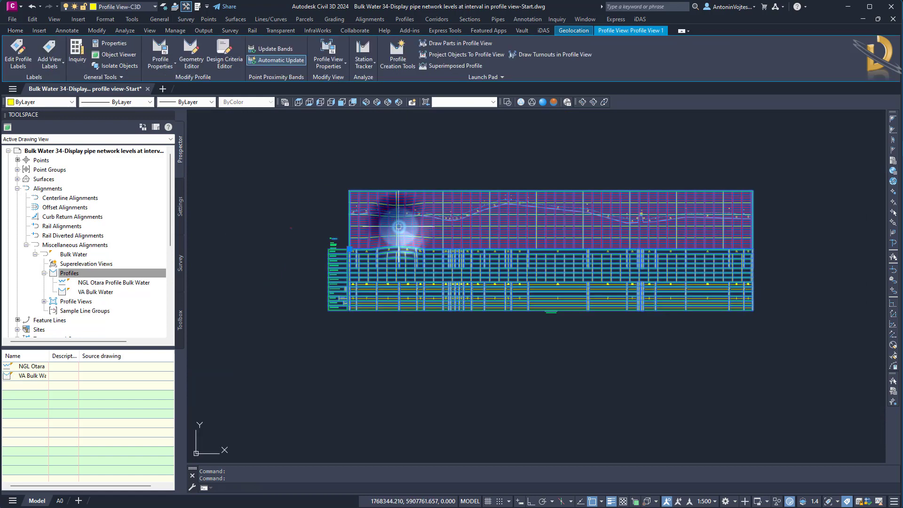
{"action": "right_click", "coordinate": [399, 227]}
{"action": "left_click", "coordinate": [432, 325]}
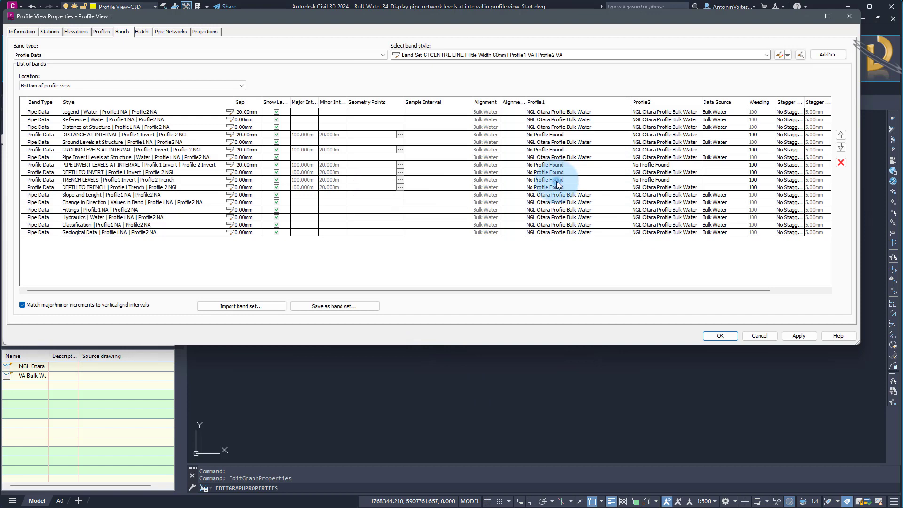
Check the Profile1 and Profile2 assignments of the pipe invert and trench level bands, and close the profile view properties.
{"action": "left_click", "coordinate": [556, 181]}
{"action": "left_click", "coordinate": [559, 167]}
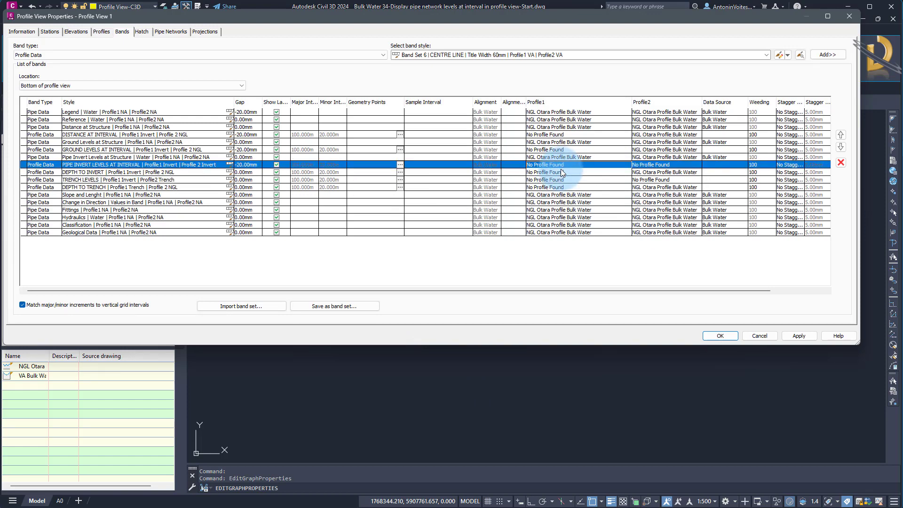
{"action": "left_click", "coordinate": [720, 337]}
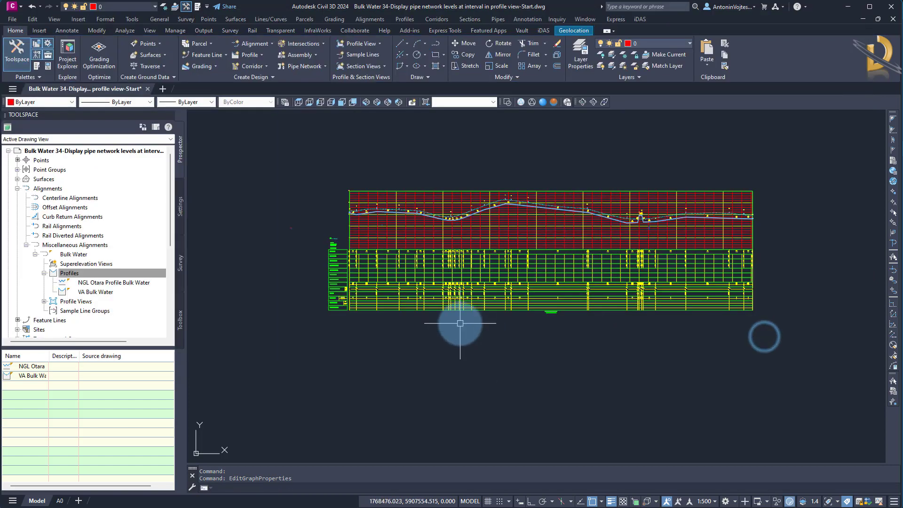
Set up profiles from the Bulk Water pipe network for Invert and Trench, with a trench depth of 0.1 below the pipe.
{"action": "scroll", "coordinate": [413, 263], "scroll_direction": "up", "scroll_amount": 2}
{"action": "middle_click_drag", "start_coordinate": [413, 252], "coordinate": [359, 264]}
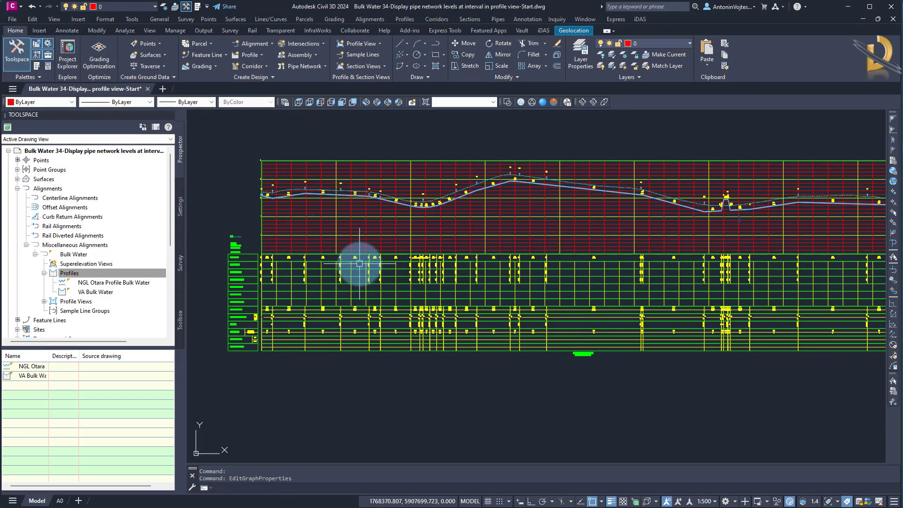
{"action": "left_click", "coordinate": [544, 30]}
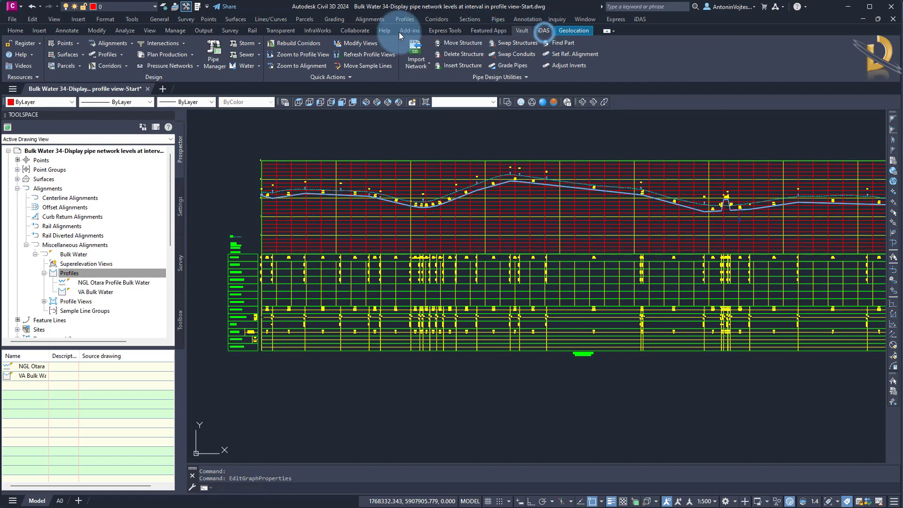
{"action": "left_click", "coordinate": [123, 58]}
{"action": "left_click", "coordinate": [123, 73]}
{"action": "left_click", "coordinate": [264, 166]}
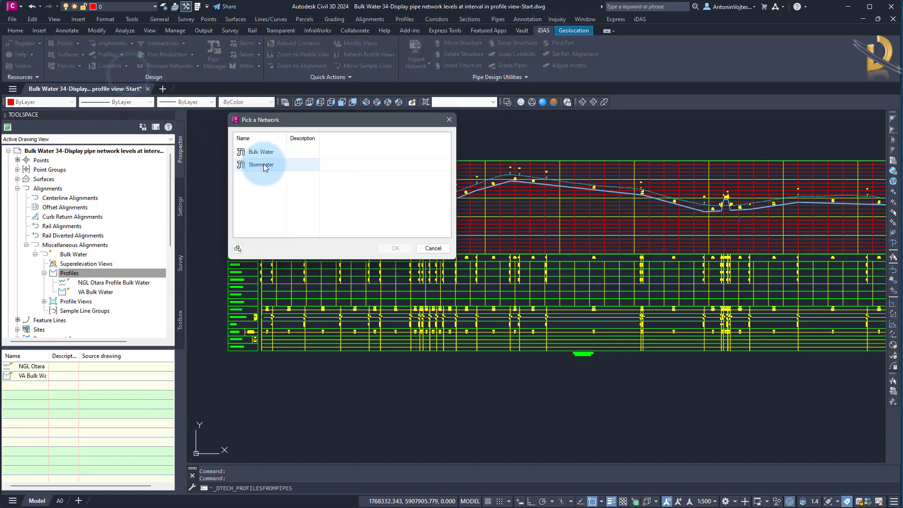
{"action": "left_click", "coordinate": [256, 152]}
{"action": "left_click", "coordinate": [395, 249]}
{"action": "left_click", "coordinate": [397, 248]}
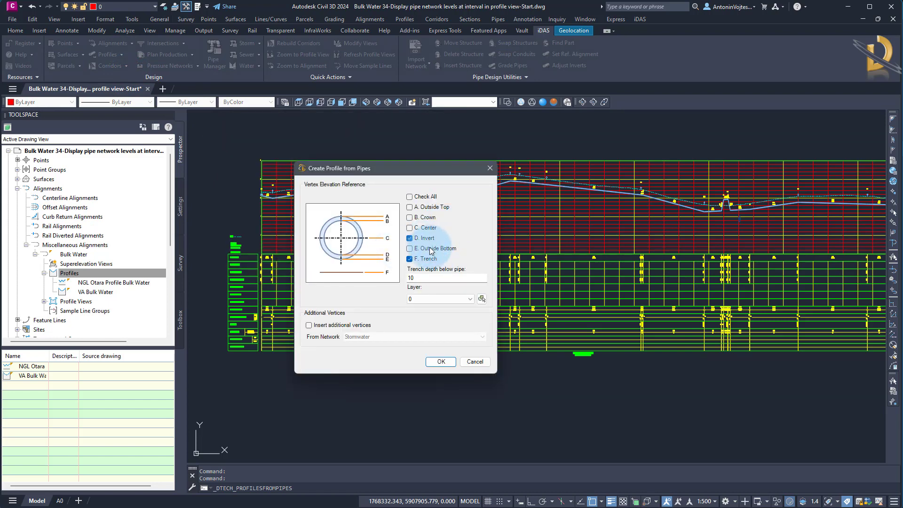
{"action": "double_click", "coordinate": [424, 278]}
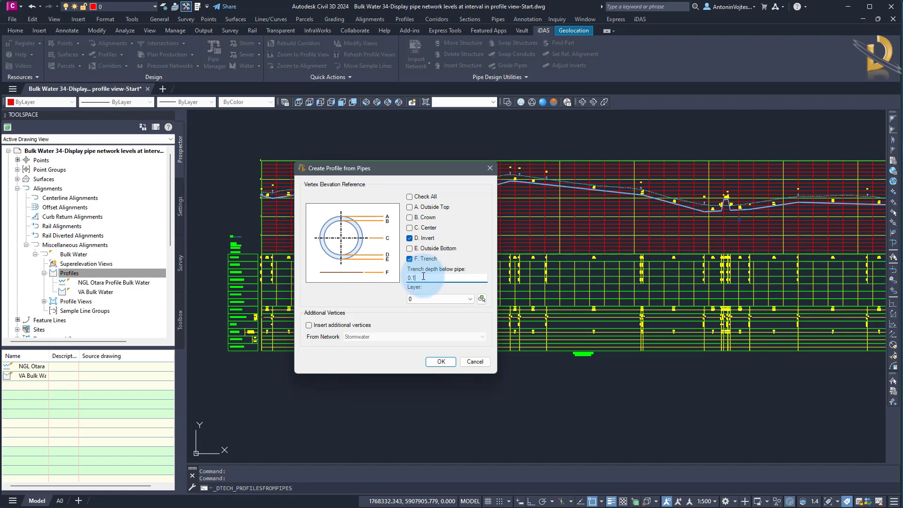
{"action": "left_click", "coordinate": [439, 361]}
Create the profiles in the Bulk Water profile view, using the Pipe Invert style for the invert and Pipe Trench for the trench.
{"action": "left_click", "coordinate": [385, 228]}
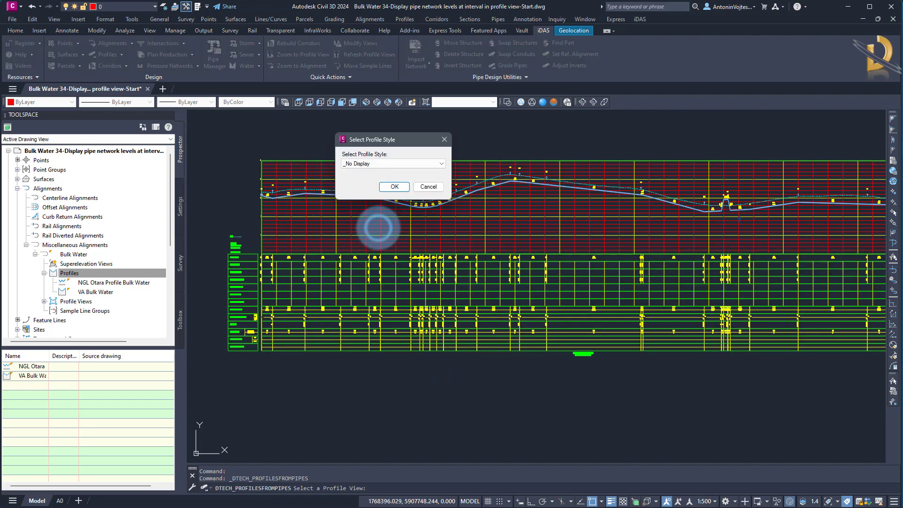
{"action": "left_click", "coordinate": [380, 162]}
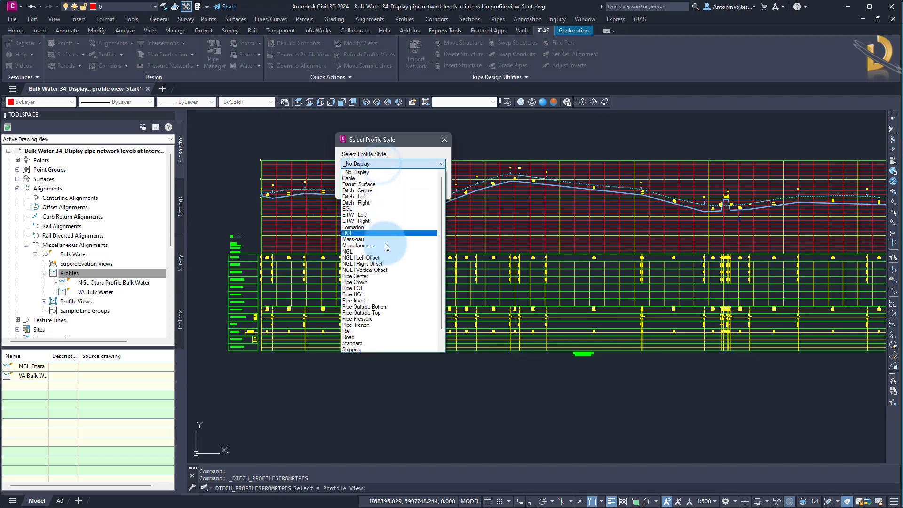
{"action": "left_click", "coordinate": [354, 300]}
{"action": "left_click", "coordinate": [394, 188]}
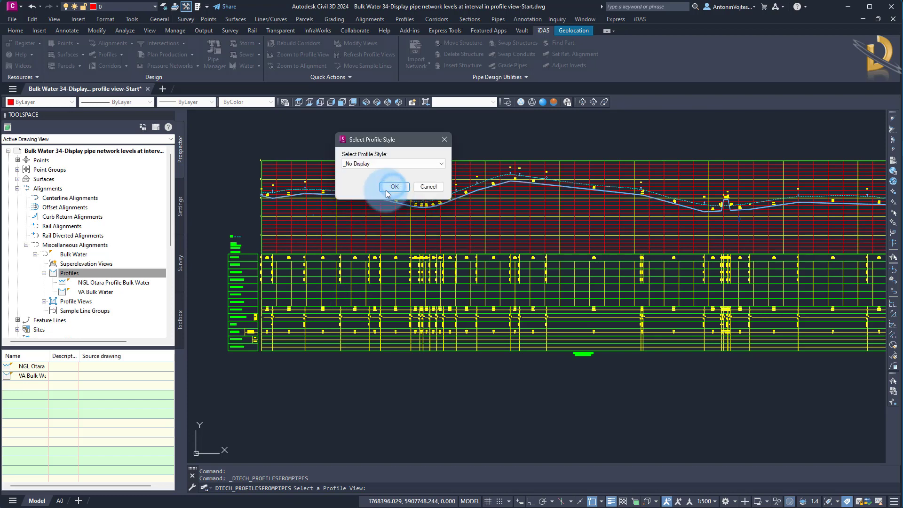
{"action": "left_click", "coordinate": [387, 164]}
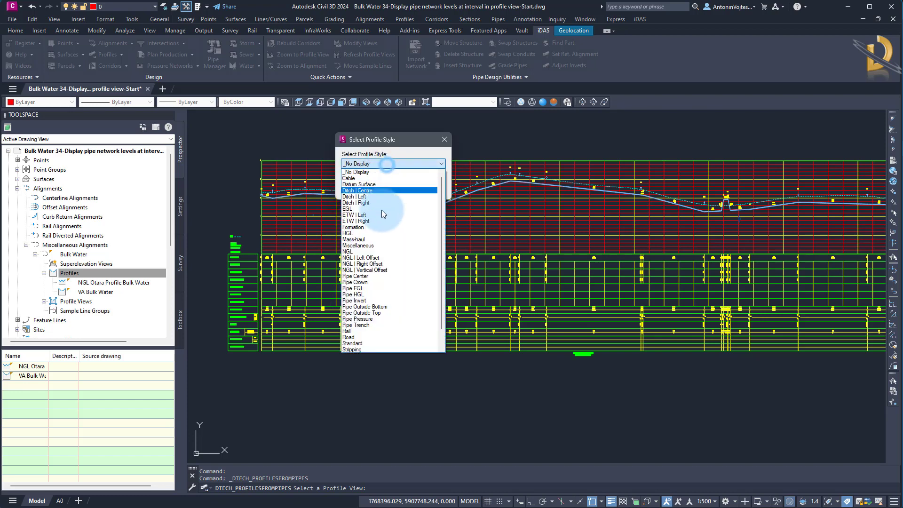
{"action": "left_click", "coordinate": [369, 314]}
{"action": "left_click", "coordinate": [390, 186]}
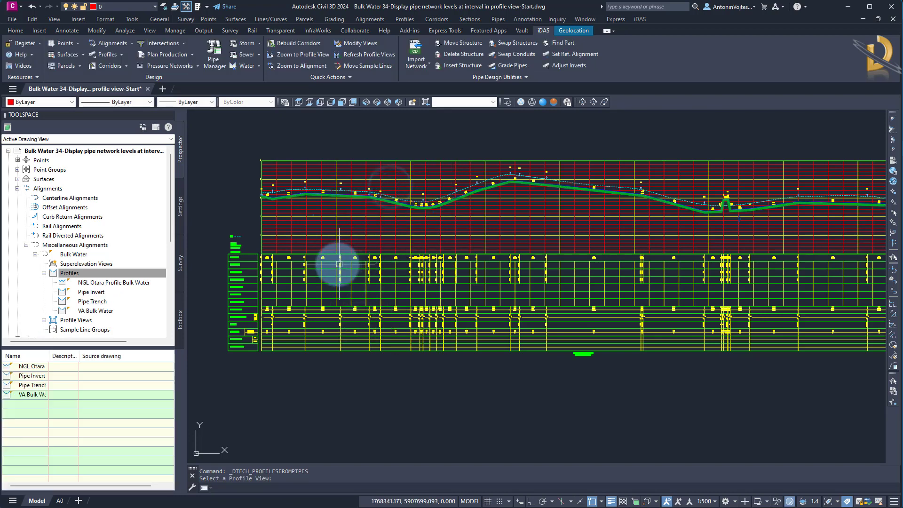
Import the band settings from band settings.xml on the Desktop into the Bulk Water profile view.
{"action": "scroll", "coordinate": [275, 199], "scroll_direction": "up", "scroll_amount": 2}
{"action": "scroll", "coordinate": [262, 182], "scroll_direction": "up", "scroll_amount": 5}
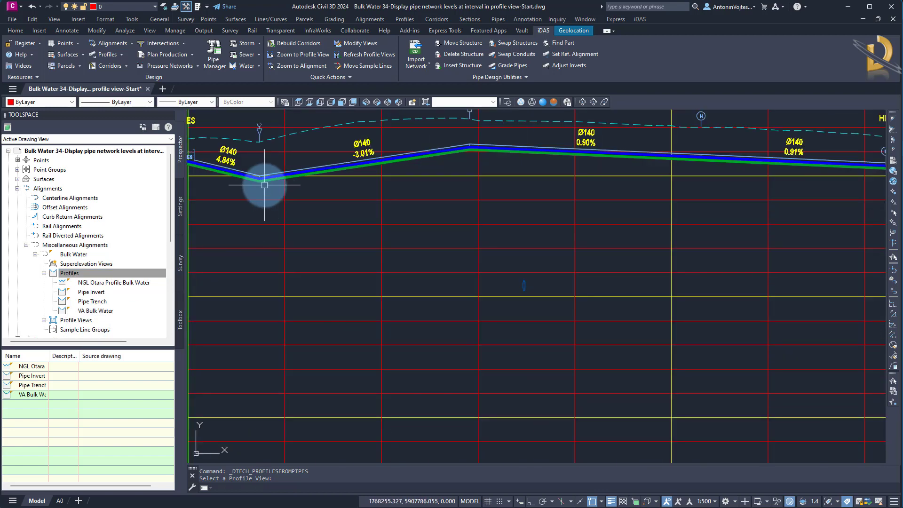
{"action": "scroll", "coordinate": [312, 195], "scroll_direction": "down", "scroll_amount": 5}
{"action": "scroll", "coordinate": [318, 225], "scroll_direction": "down", "scroll_amount": 3}
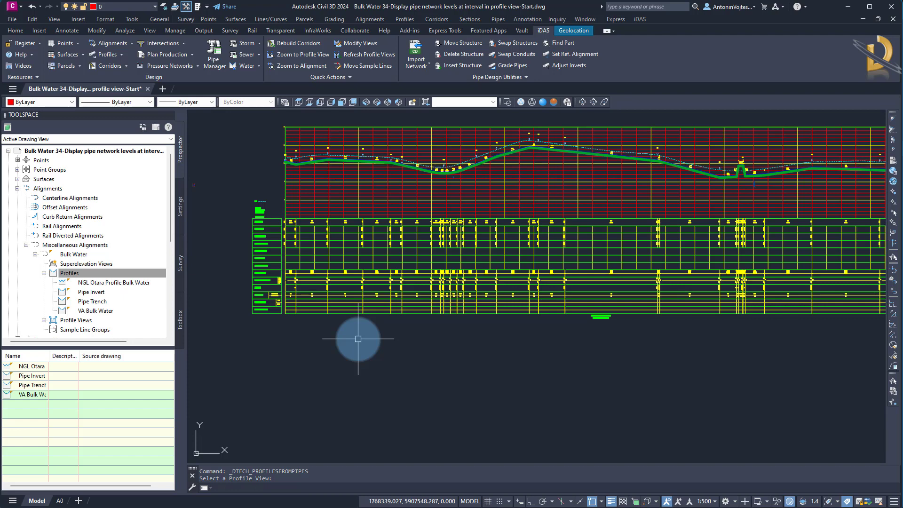
{"action": "left_click", "coordinate": [122, 54]}
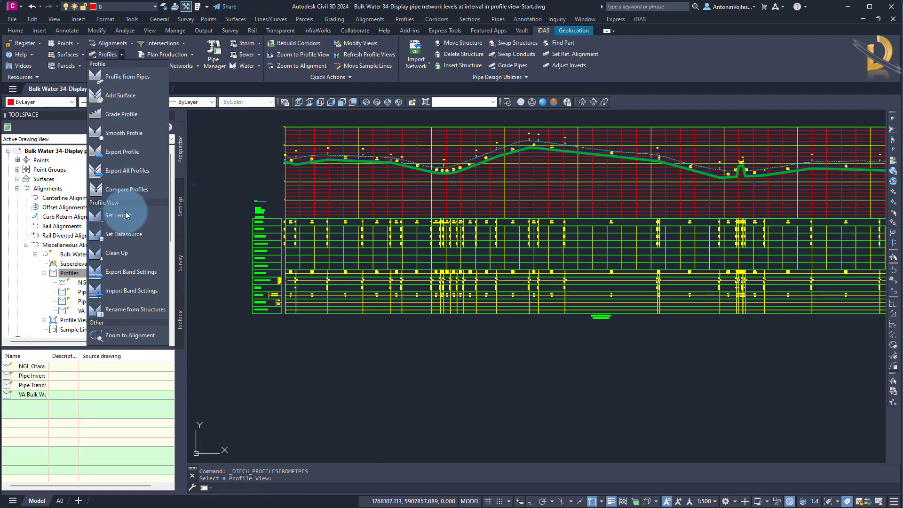
{"action": "left_click", "coordinate": [135, 292]}
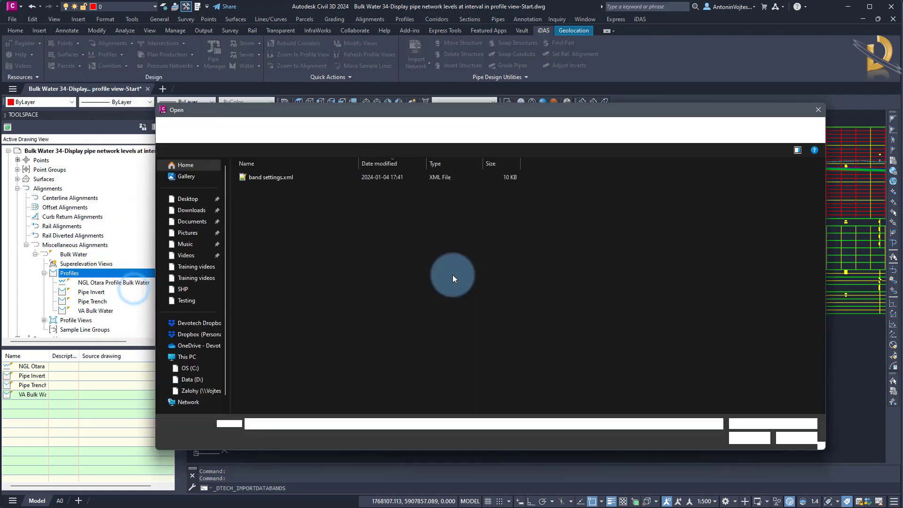
{"action": "left_click", "coordinate": [287, 178]}
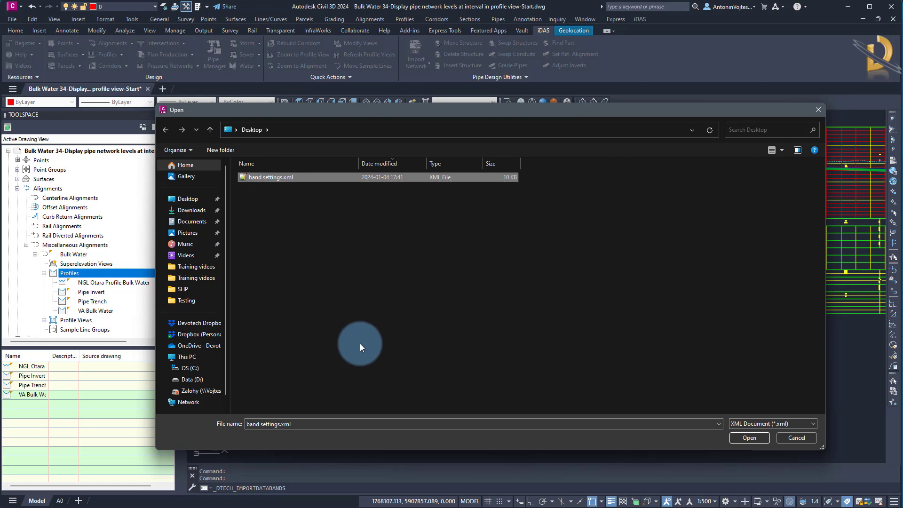
{"action": "left_click", "coordinate": [744, 438]}
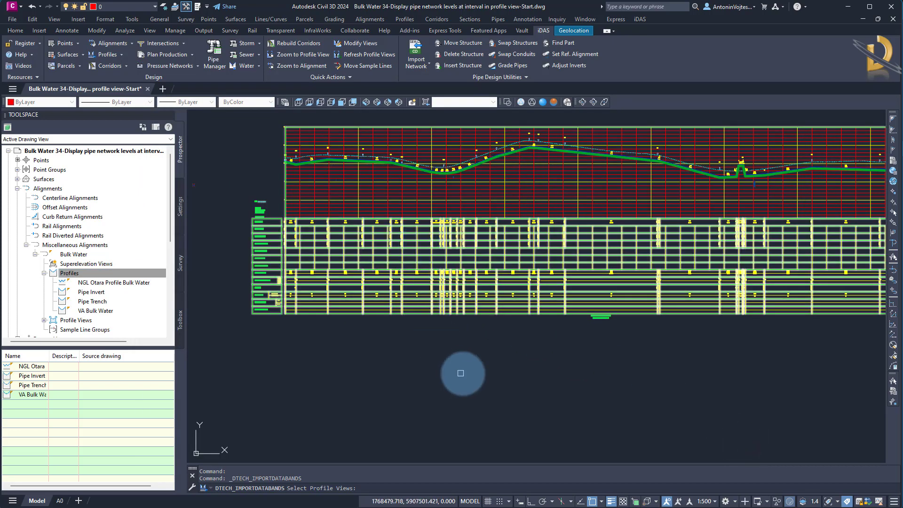
{"action": "left_click", "coordinate": [463, 374]}
{"action": "left_click", "coordinate": [463, 374]}
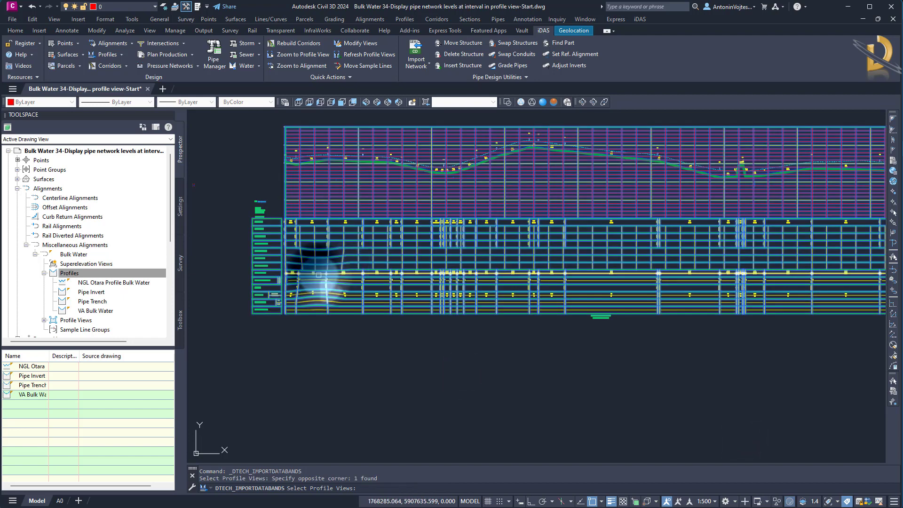
{"action": "key", "text": "Return"}
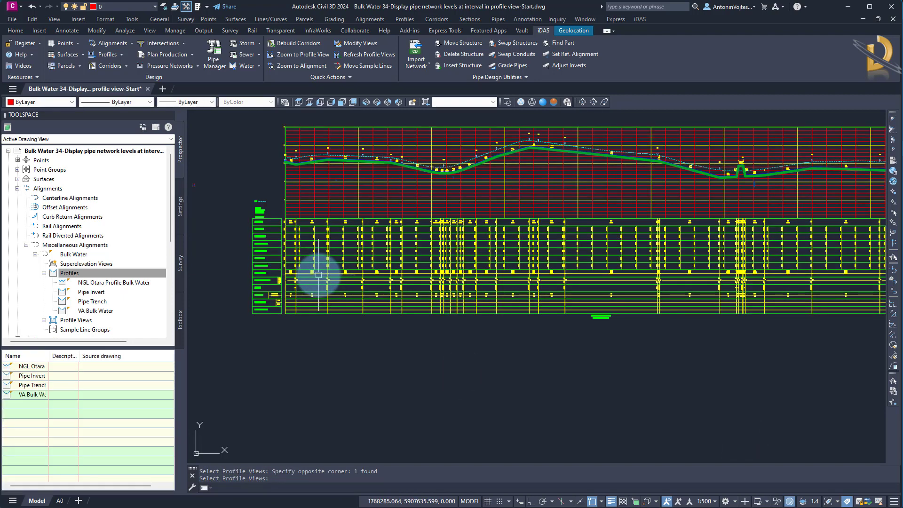
Review the Profile1 and Profile2 assignments of the restored bands in the profile view's properties, and close them without changes.
{"action": "scroll", "coordinate": [332, 242], "scroll_direction": "up", "scroll_amount": 5}
{"action": "scroll", "coordinate": [339, 259], "scroll_direction": "down", "scroll_amount": 2}
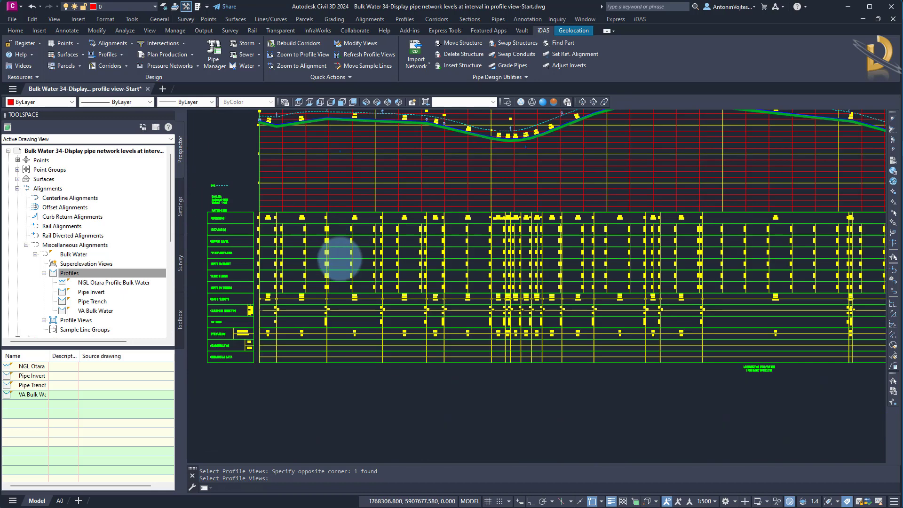
{"action": "scroll", "coordinate": [338, 258], "scroll_direction": "down", "scroll_amount": 2}
{"action": "left_click", "coordinate": [346, 206]}
{"action": "right_click", "coordinate": [350, 206]}
{"action": "left_click", "coordinate": [383, 305]}
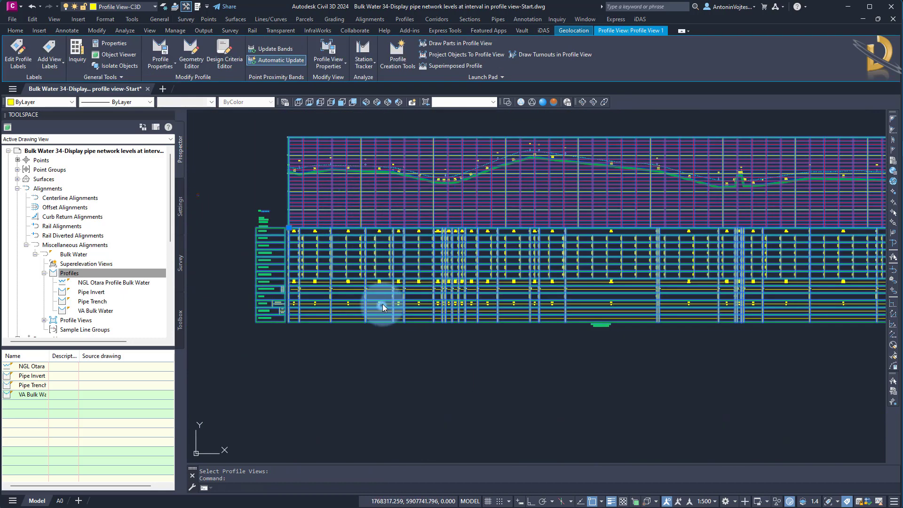
{"action": "left_click", "coordinate": [346, 176]}
{"action": "left_click", "coordinate": [550, 104]}
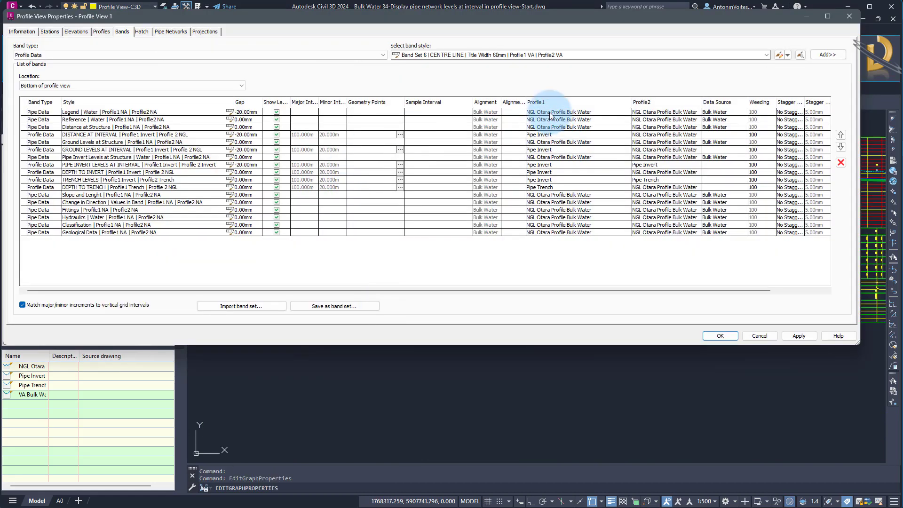
{"action": "left_click", "coordinate": [603, 103]}
{"action": "left_click", "coordinate": [647, 172]}
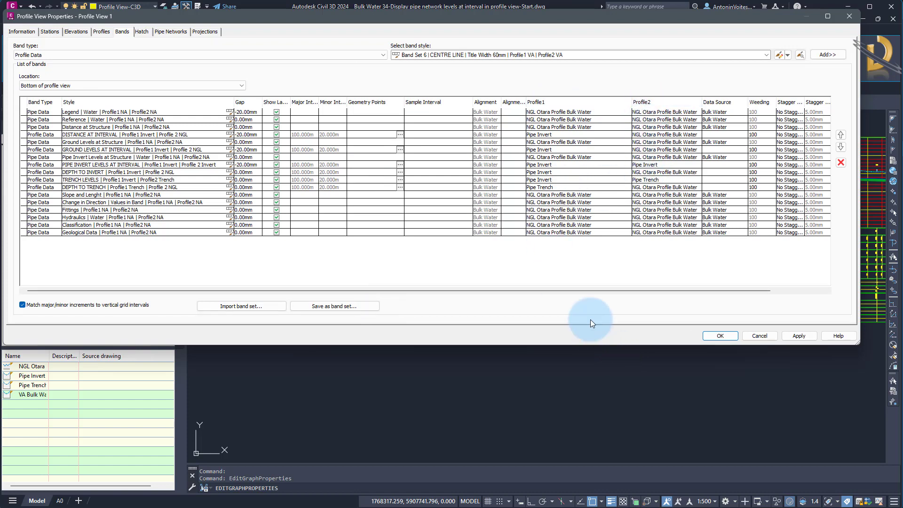
{"action": "left_click", "coordinate": [756, 335]}
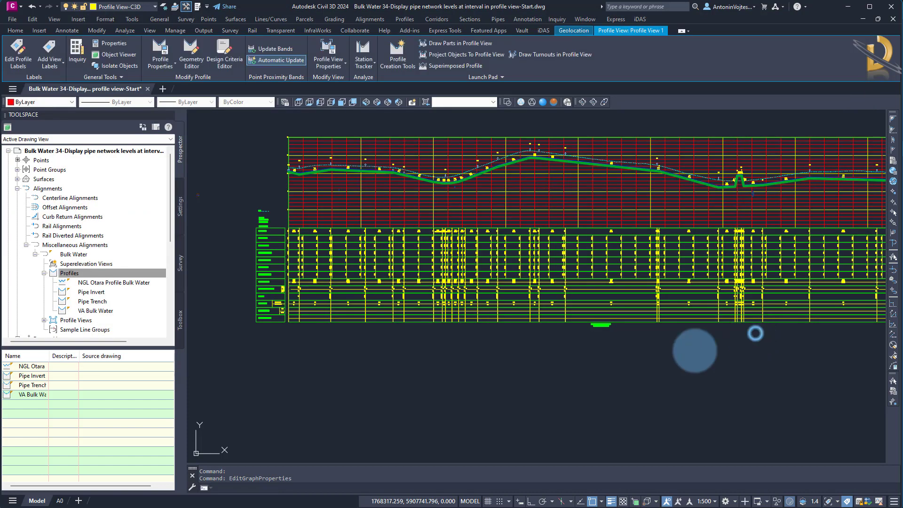
{"action": "left_click", "coordinate": [497, 388]}
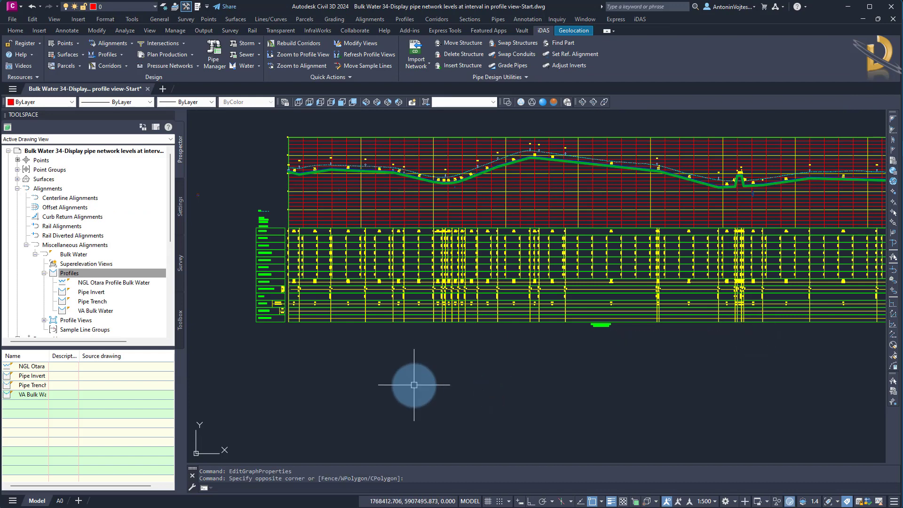
{"action": "left_click", "coordinate": [120, 55]}
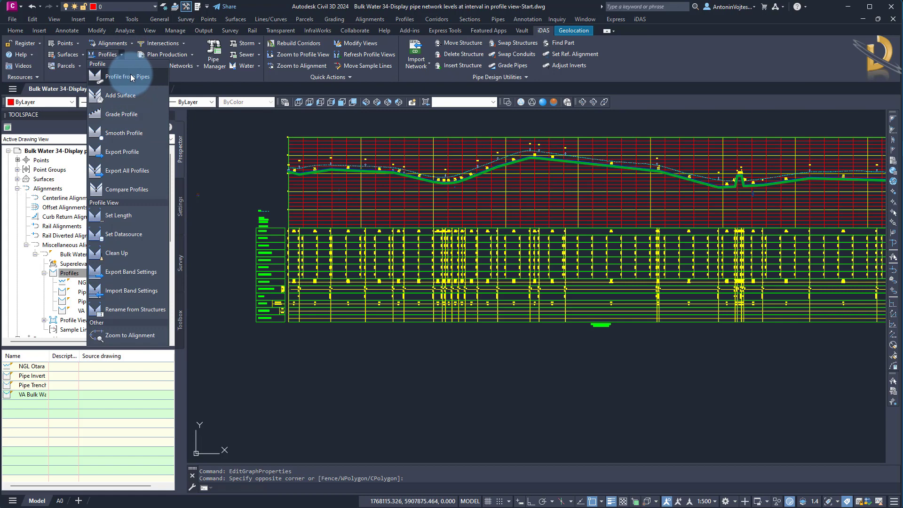
{"action": "left_click", "coordinate": [421, 390]}
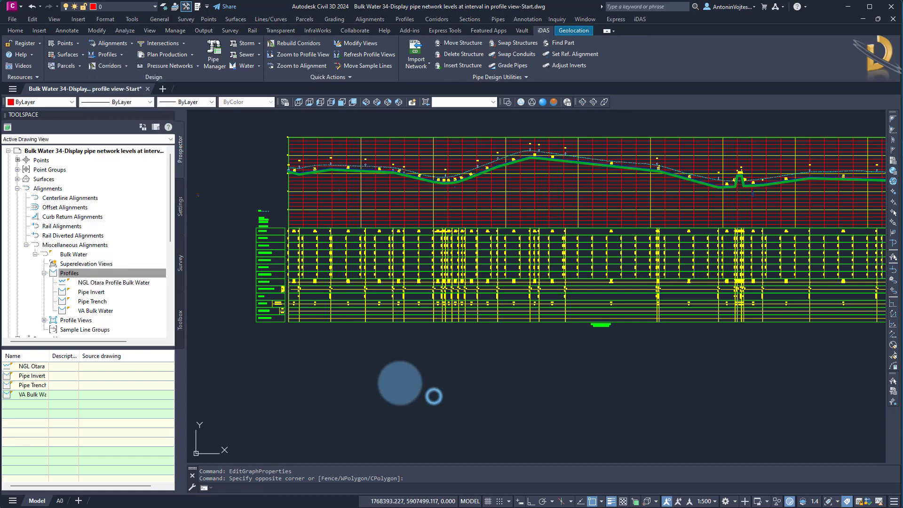
{"action": "key", "text": "Escape"}
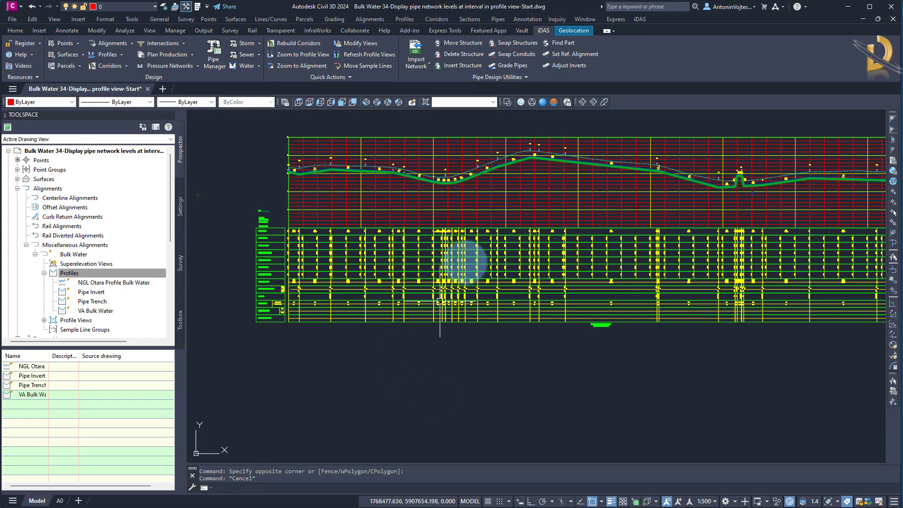
{"action": "left_click", "coordinate": [505, 80]}
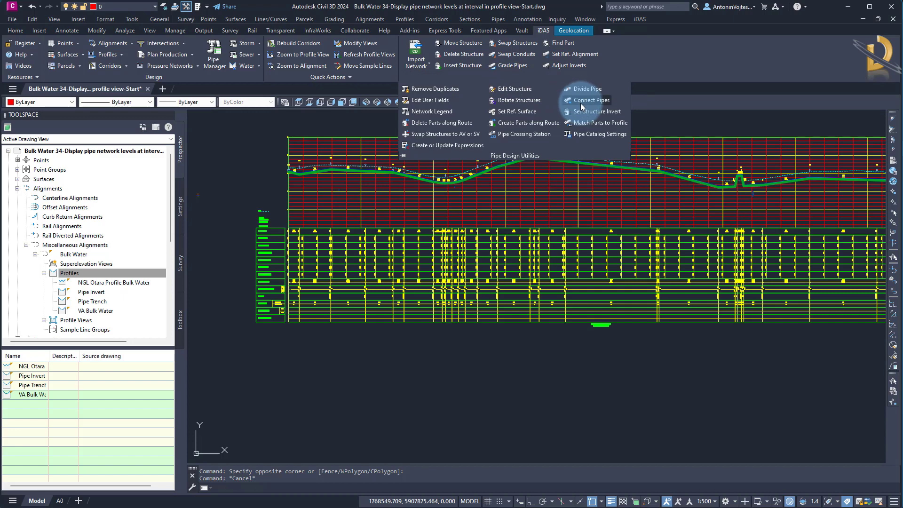
{"action": "key", "text": "Escape"}
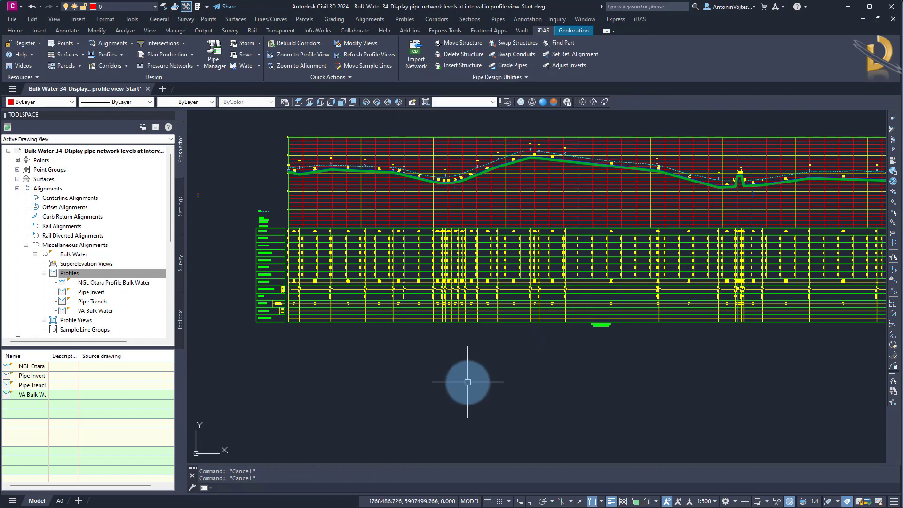
{"action": "left_click", "coordinate": [456, 389]}
{"action": "left_click", "coordinate": [375, 391]}
{"action": "scroll", "coordinate": [604, 221], "scroll_direction": "down", "scroll_amount": 5}
{"action": "scroll", "coordinate": [470, 325], "scroll_direction": "up", "scroll_amount": 6}
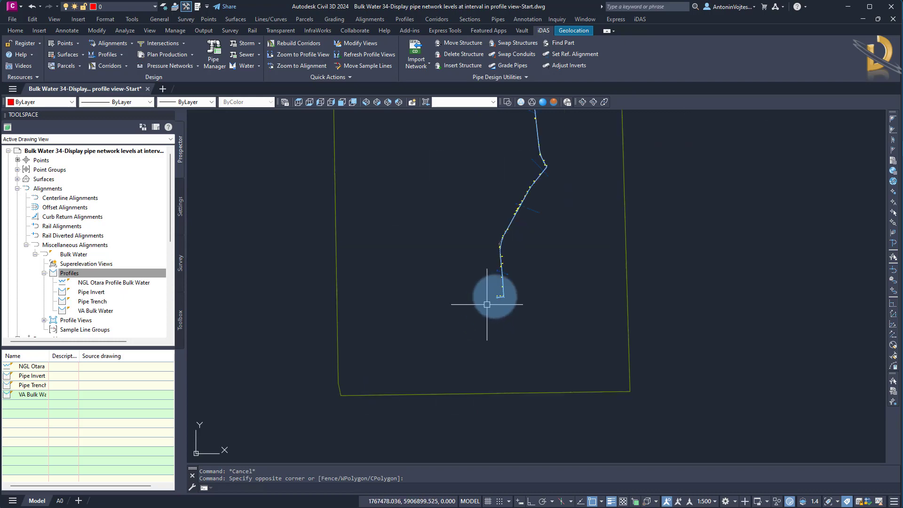
{"action": "scroll", "coordinate": [492, 381], "scroll_direction": "up", "scroll_amount": 8}
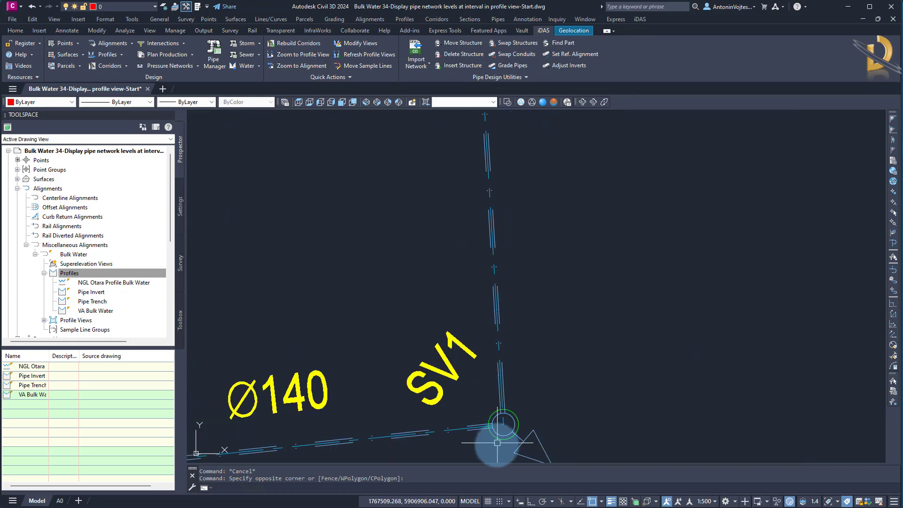
{"action": "left_click", "coordinate": [552, 330]}
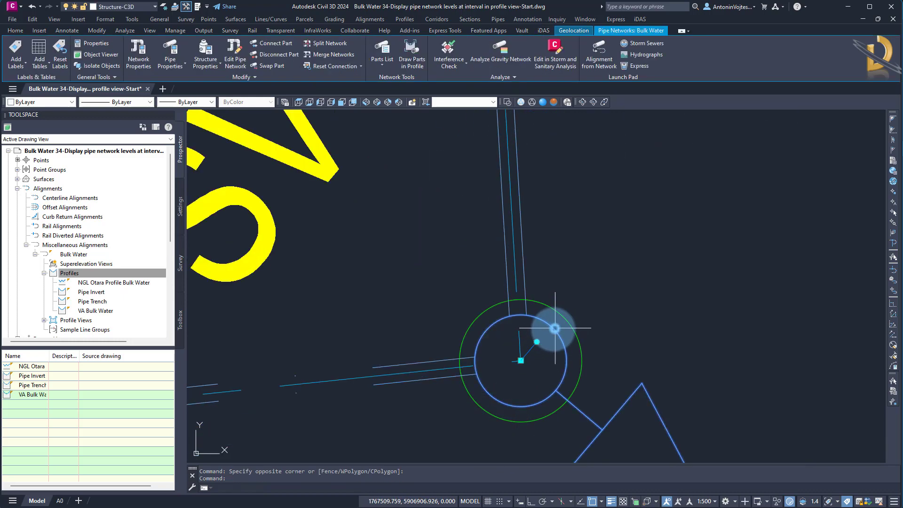
{"action": "left_click", "coordinate": [520, 360]}
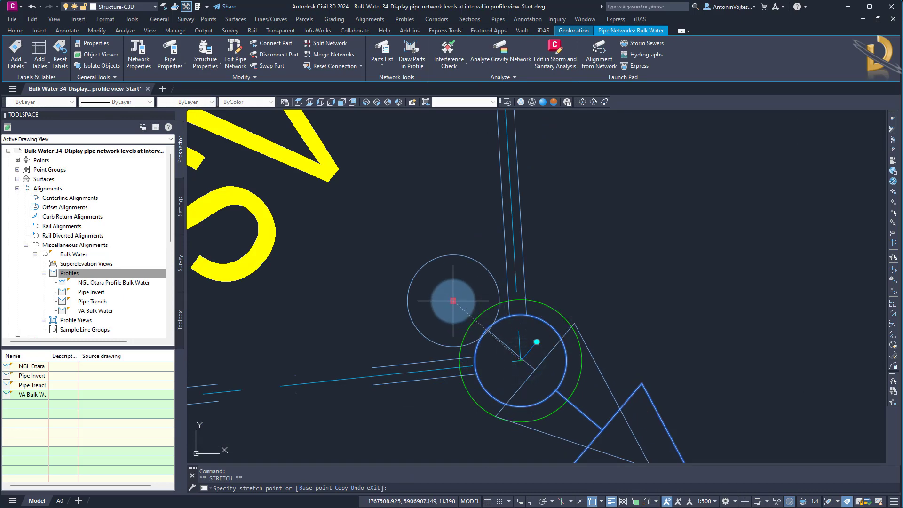
{"action": "key", "text": "Escape"}
List the Bulk Water network's structures and bring their Station, Offset and Reference Surface values into view.
{"action": "scroll", "coordinate": [494, 316], "scroll_direction": "down", "scroll_amount": 6}
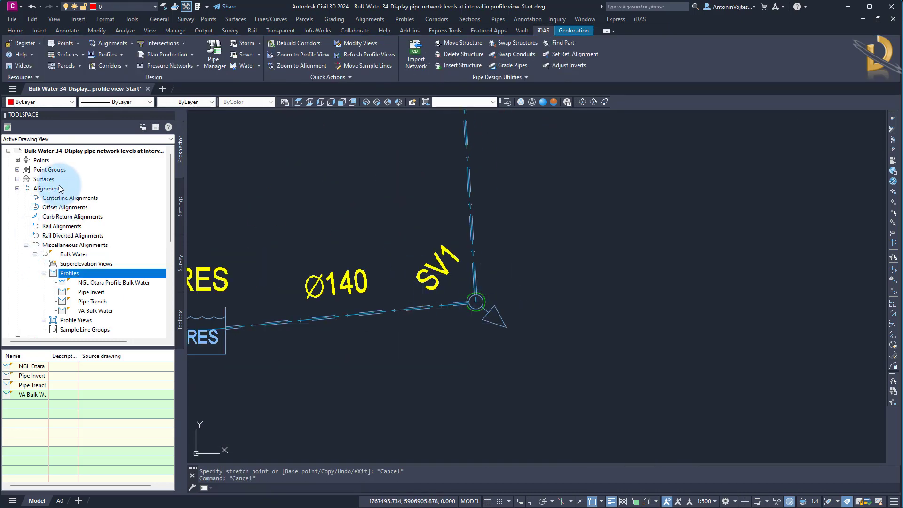
{"action": "scroll", "coordinate": [74, 210], "scroll_direction": "down", "scroll_amount": 5}
{"action": "double_click", "coordinate": [51, 246]}
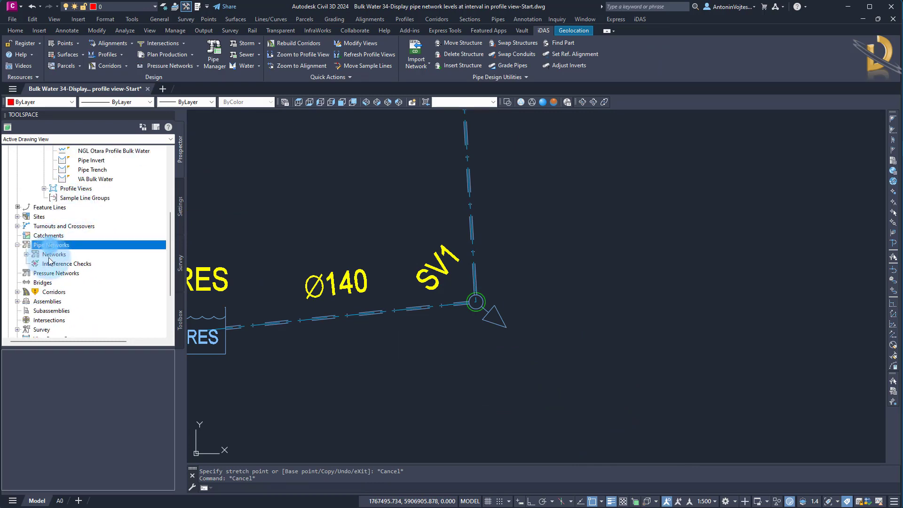
{"action": "double_click", "coordinate": [60, 255]}
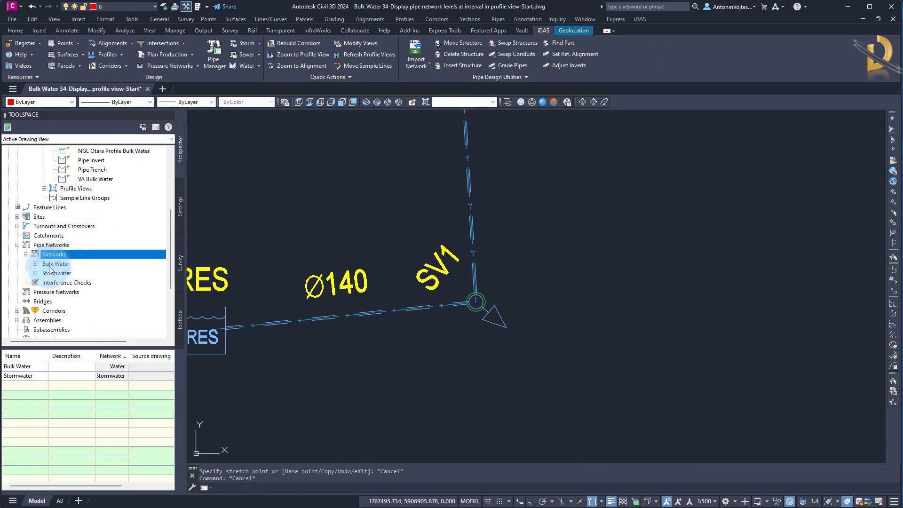
{"action": "double_click", "coordinate": [54, 266]}
{"action": "scroll", "coordinate": [78, 234], "scroll_direction": "down", "scroll_amount": 2}
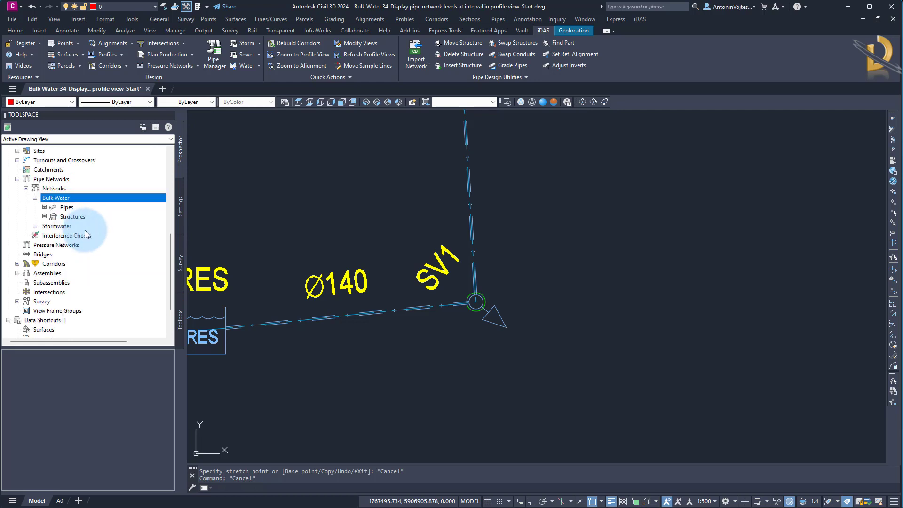
{"action": "left_click", "coordinate": [72, 218]}
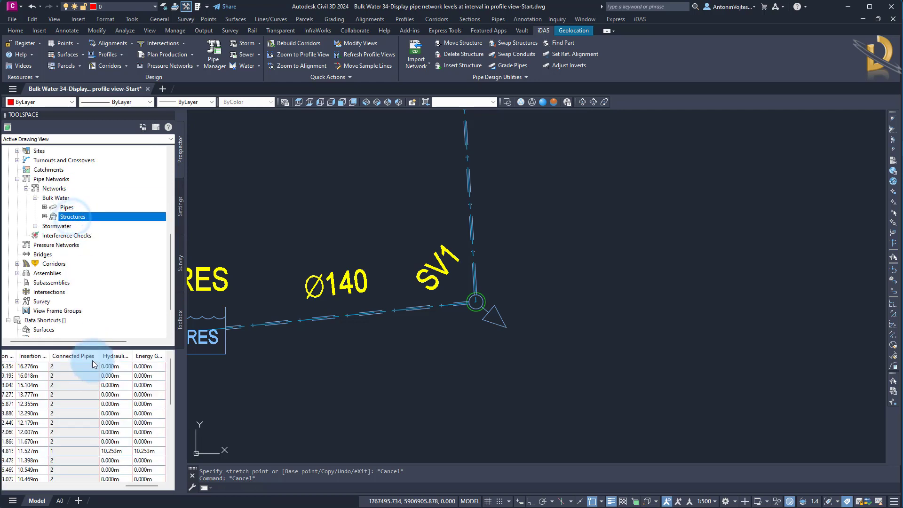
{"action": "left_click_drag", "start_coordinate": [133, 487], "coordinate": [75, 494]}
{"action": "left_click_drag", "start_coordinate": [94, 496], "coordinate": [89, 497]}
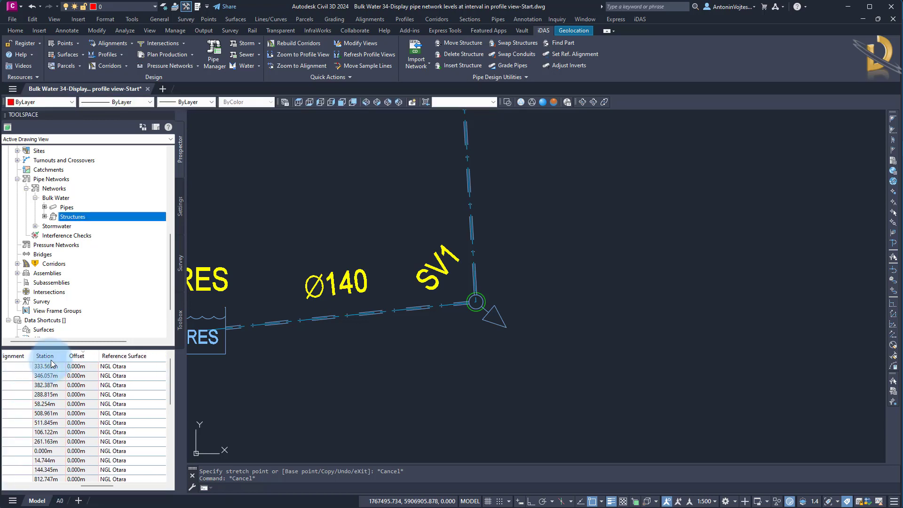
Zoom to the first listed structure, examine how AV2 sits on the alignment, and clear the selection.
{"action": "left_click", "coordinate": [83, 369]}
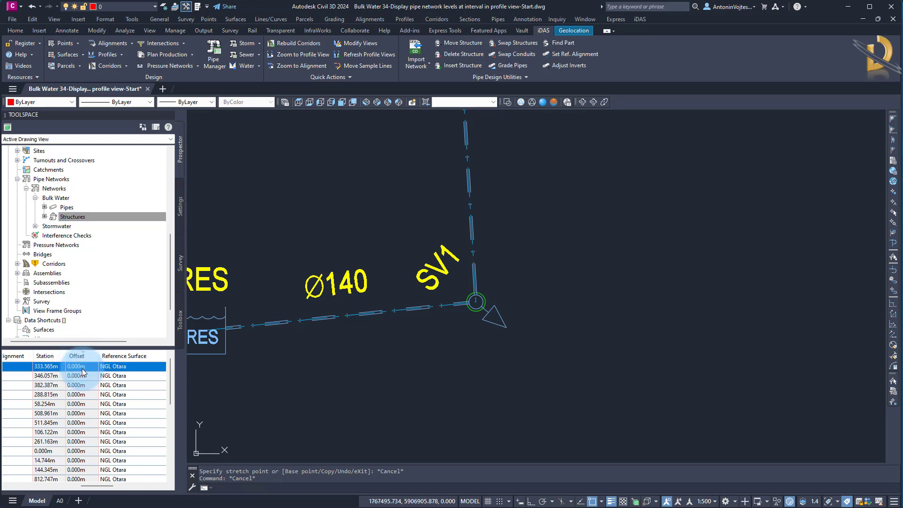
{"action": "right_click", "coordinate": [83, 371]}
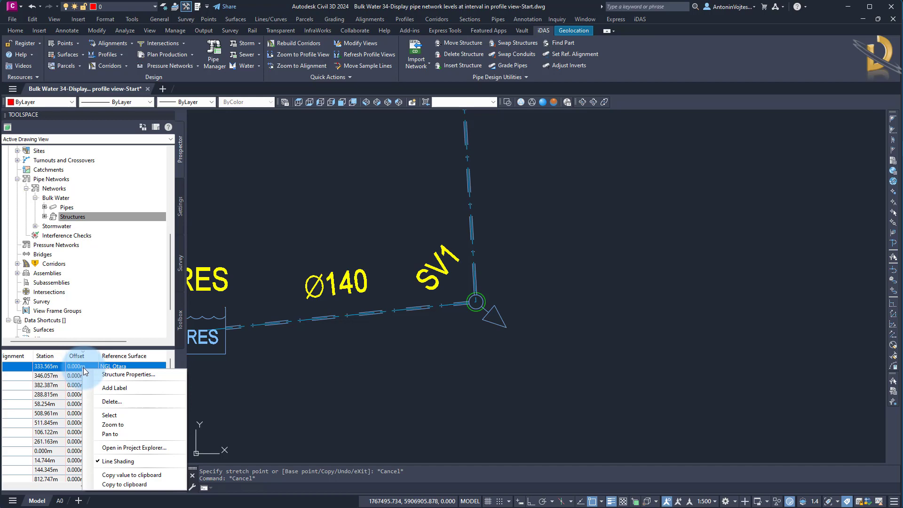
{"action": "left_click", "coordinate": [117, 425]}
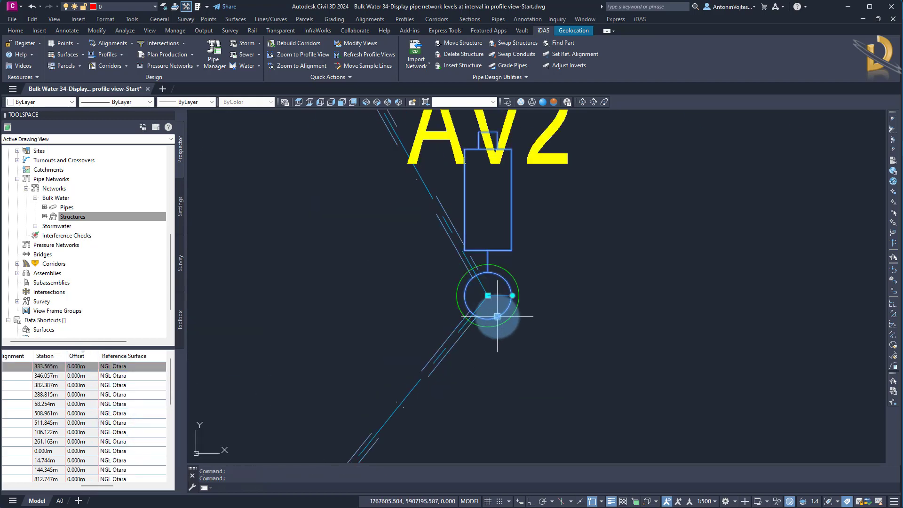
{"action": "scroll", "coordinate": [490, 300], "scroll_direction": "up", "scroll_amount": 6}
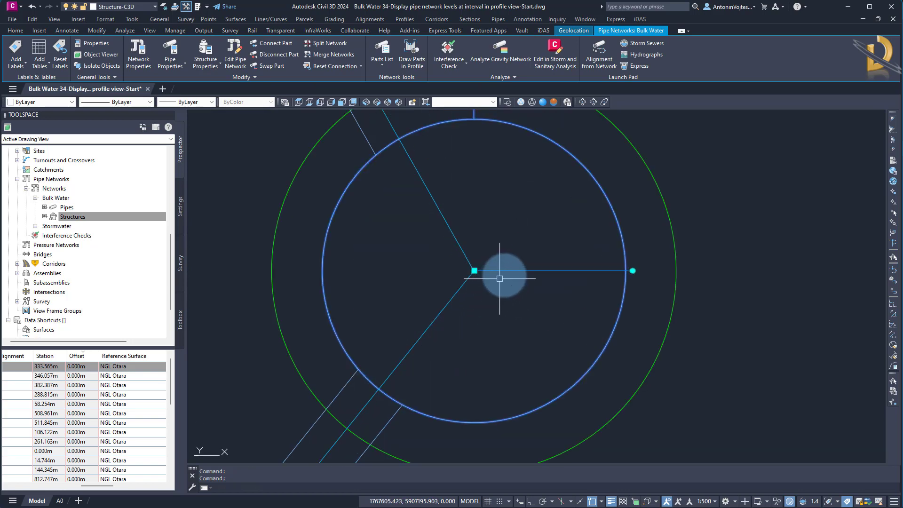
{"action": "scroll", "coordinate": [500, 278], "scroll_direction": "down", "scroll_amount": 10}
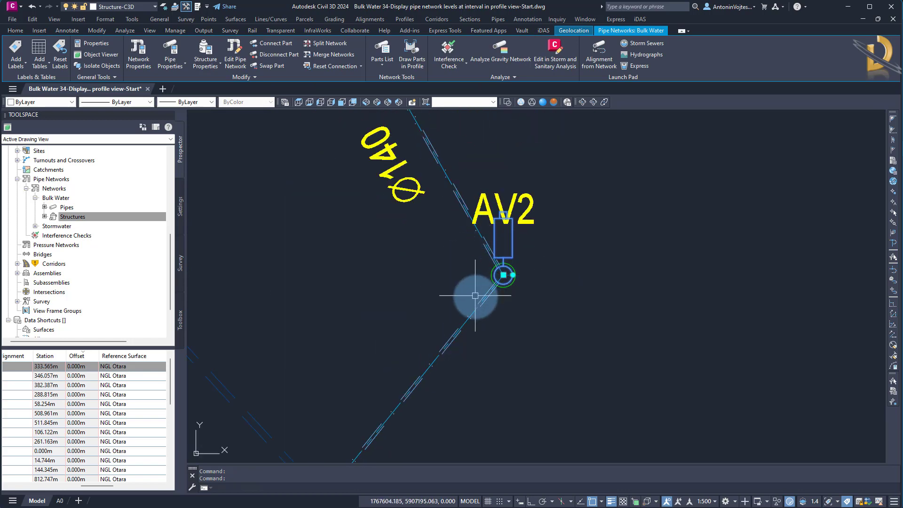
{"action": "scroll", "coordinate": [510, 275], "scroll_direction": "up", "scroll_amount": 8}
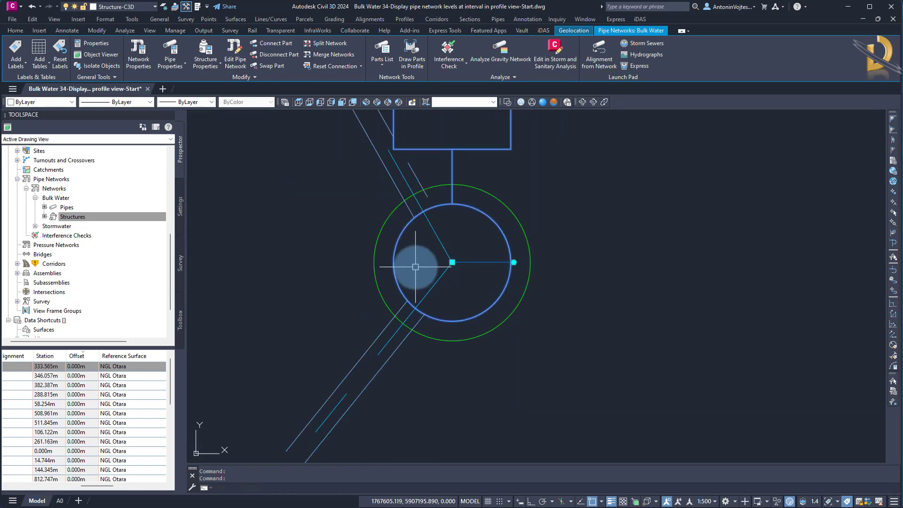
{"action": "scroll", "coordinate": [397, 316], "scroll_direction": "down", "scroll_amount": 12}
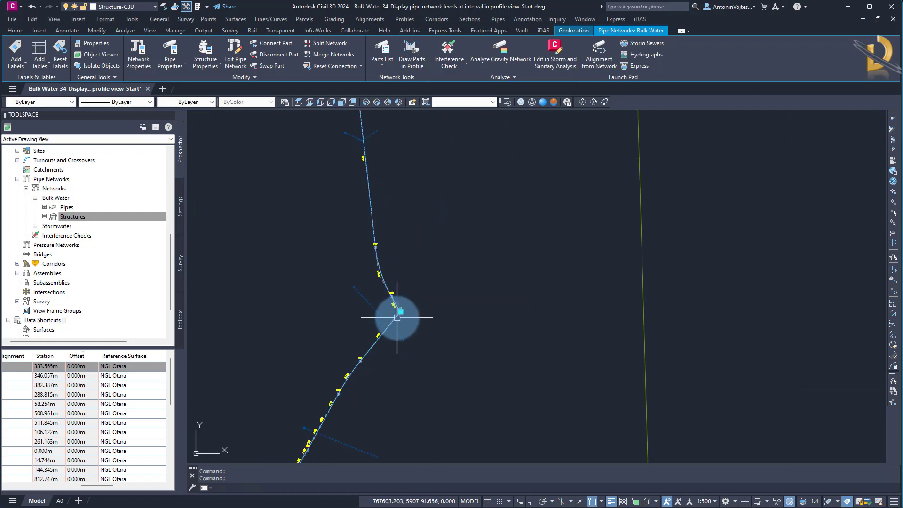
{"action": "middle_click_drag", "start_coordinate": [474, 323], "coordinate": [445, 285]}
{"action": "key", "text": "Escape"}
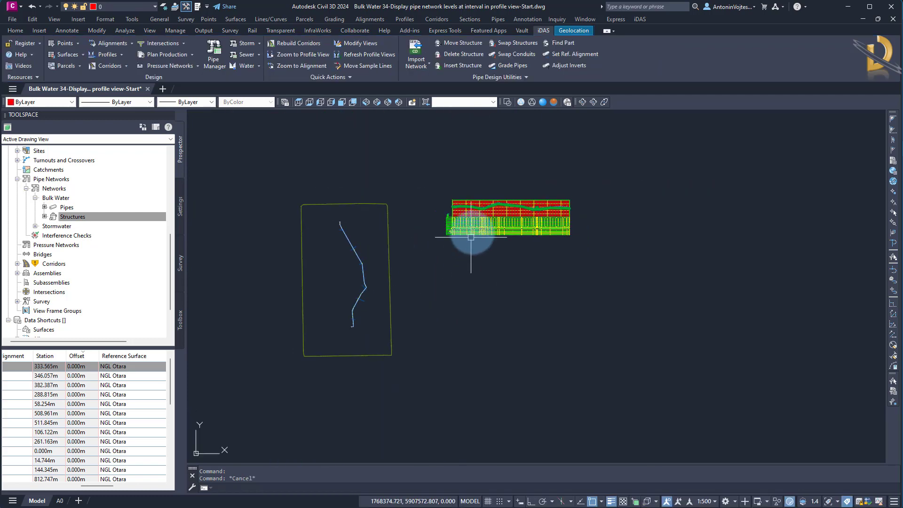
Examine the full Bulk Water profile view and its Reference, Distance and level bands from RES through SV1 to AV1.
{"action": "scroll", "coordinate": [475, 223], "scroll_direction": "up", "scroll_amount": 4}
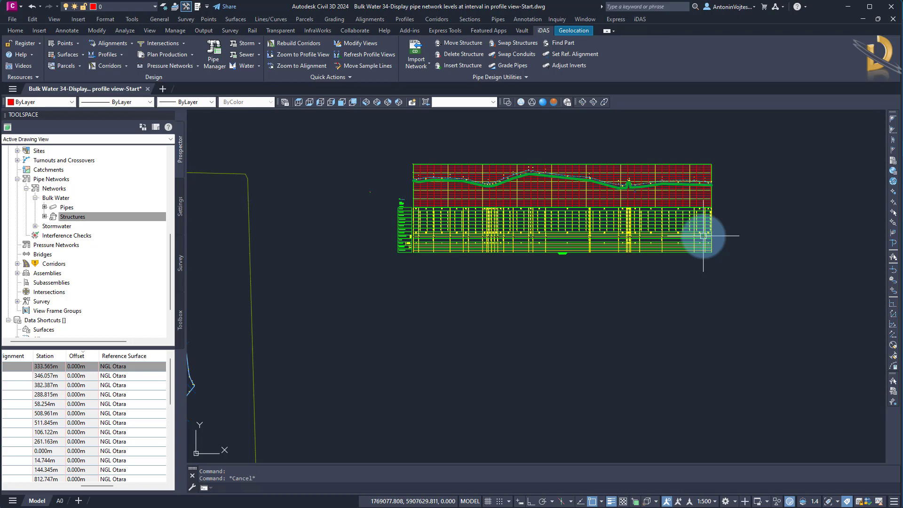
{"action": "middle_click_drag", "start_coordinate": [577, 299], "coordinate": [514, 333]}
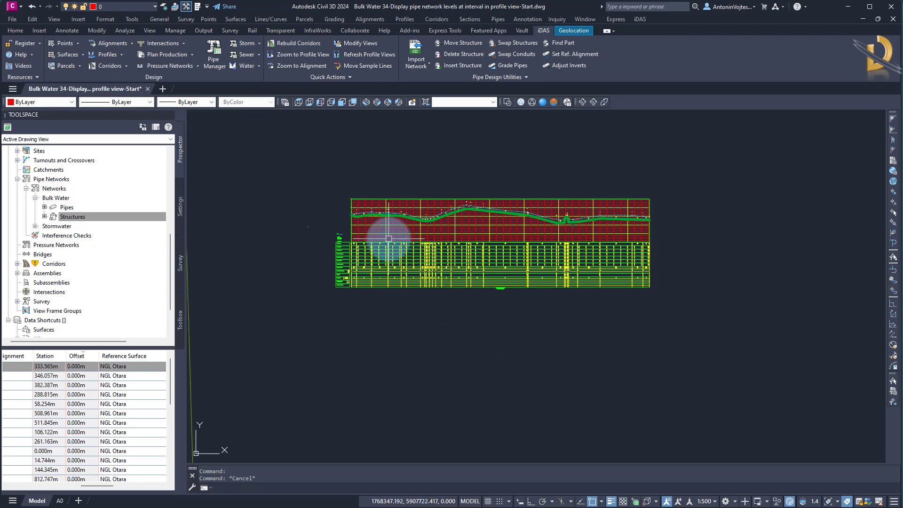
{"action": "scroll", "coordinate": [365, 226], "scroll_direction": "up", "scroll_amount": 4}
{"action": "middle_click_drag", "start_coordinate": [746, 277], "coordinate": [629, 262]}
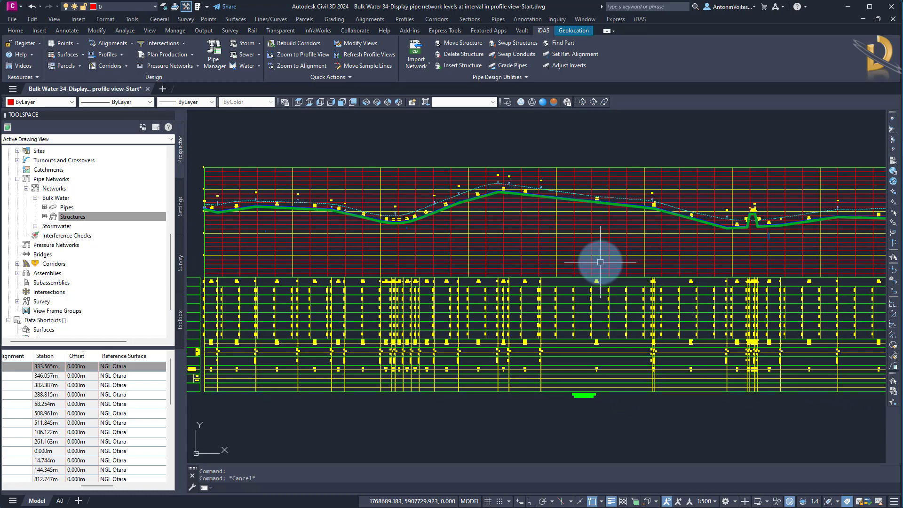
{"action": "scroll", "coordinate": [601, 249], "scroll_direction": "down", "scroll_amount": 7}
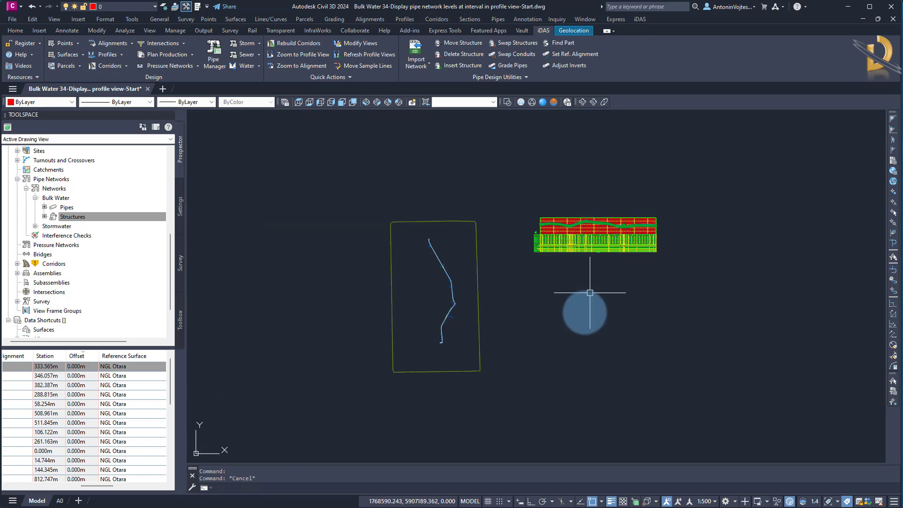
{"action": "scroll", "coordinate": [559, 277], "scroll_direction": "up", "scroll_amount": 3}
{"action": "scroll", "coordinate": [557, 239], "scroll_direction": "up", "scroll_amount": 5}
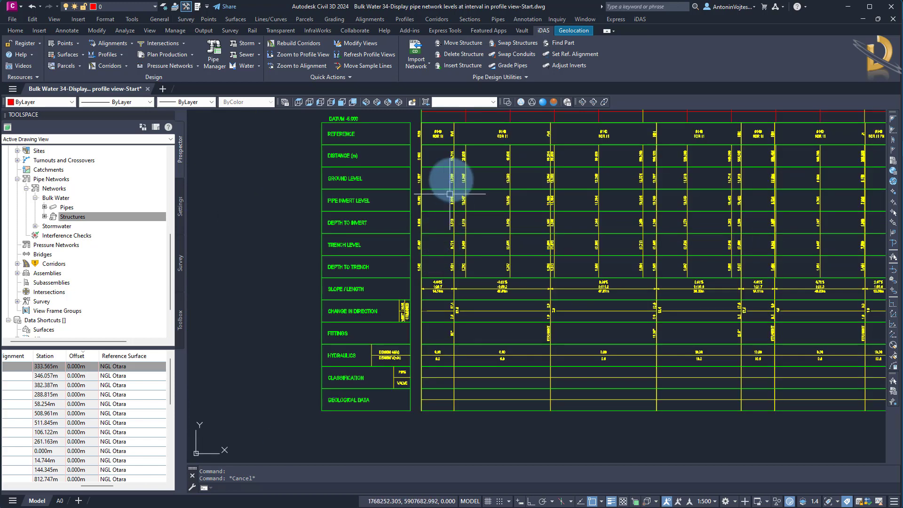
{"action": "mouse_move", "coordinate": [257, 193]}
{"action": "middle_mouse_down"}
{"action": "mouse_move", "coordinate": [234, 245]}
{"action": "mouse_move", "coordinate": [249, 242]}
{"action": "middle_mouse_up"}
{"action": "scroll", "coordinate": [470, 193], "scroll_direction": "up", "scroll_amount": 6}
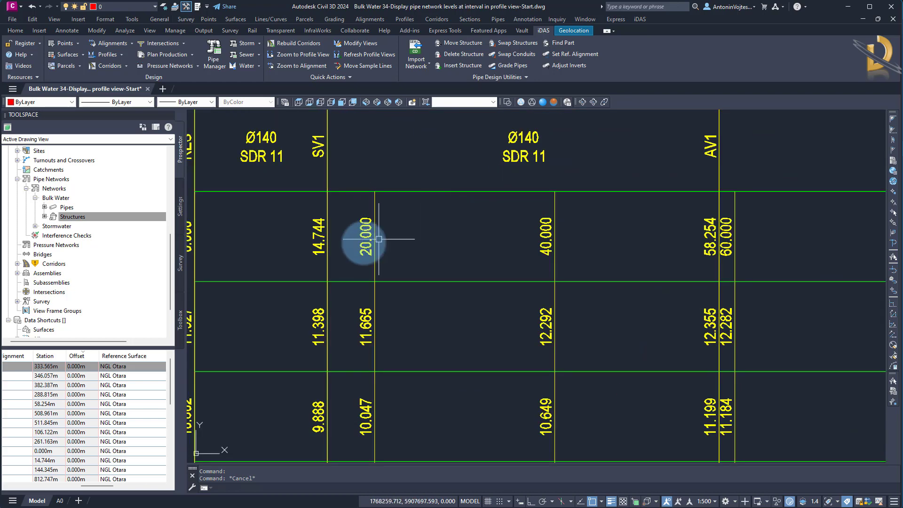
{"action": "middle_click_drag", "start_coordinate": [413, 241], "coordinate": [558, 246]}
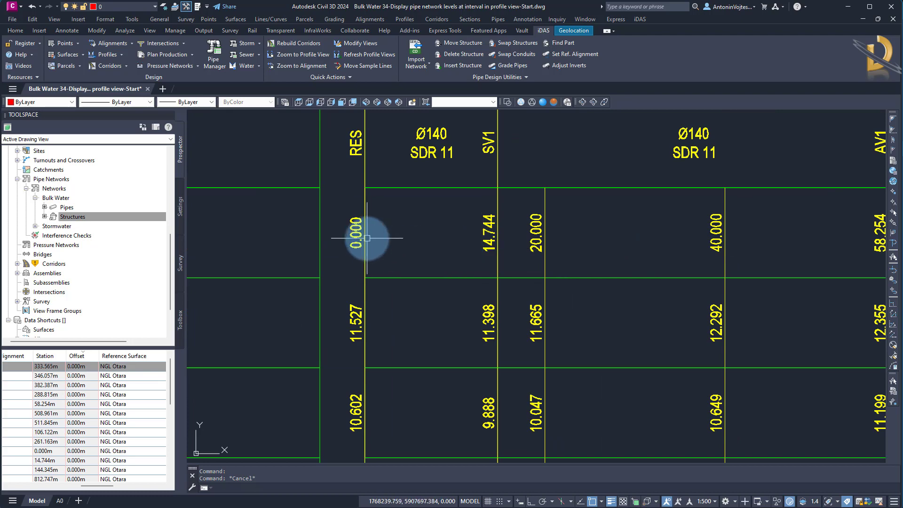
{"action": "scroll", "coordinate": [377, 243], "scroll_direction": "down", "scroll_amount": 4}
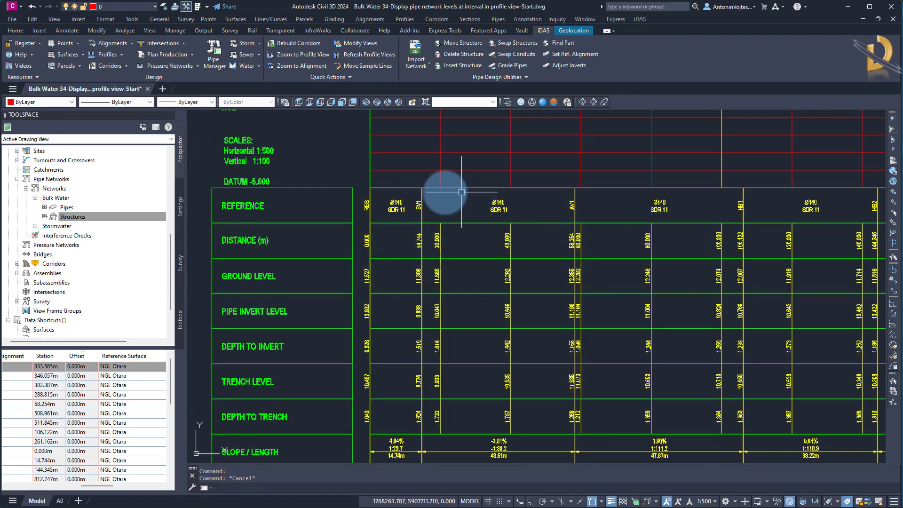
{"action": "scroll", "coordinate": [374, 248], "scroll_direction": "down", "scroll_amount": 3}
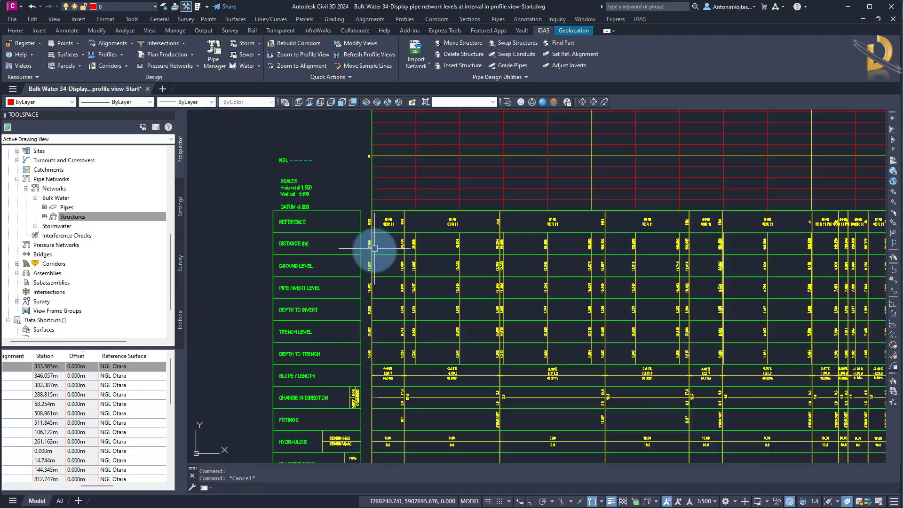
{"action": "middle_click_drag", "start_coordinate": [411, 278], "coordinate": [354, 288]}
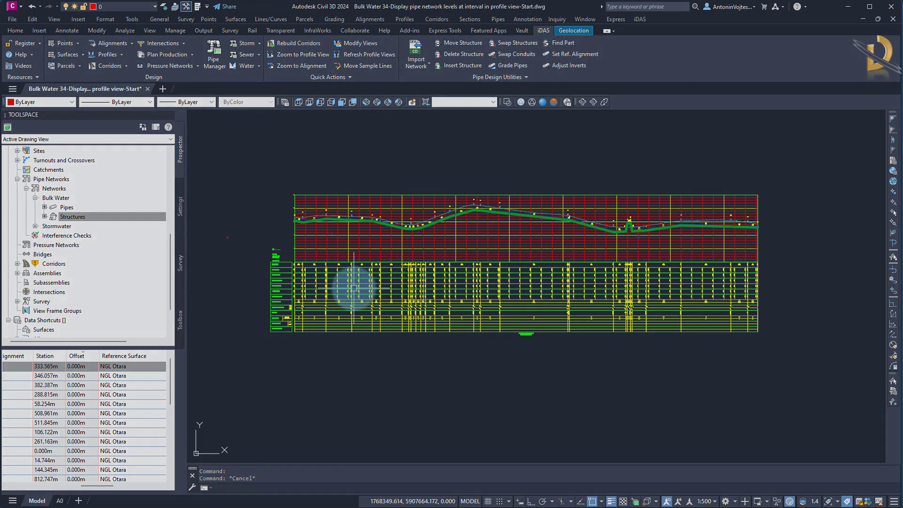